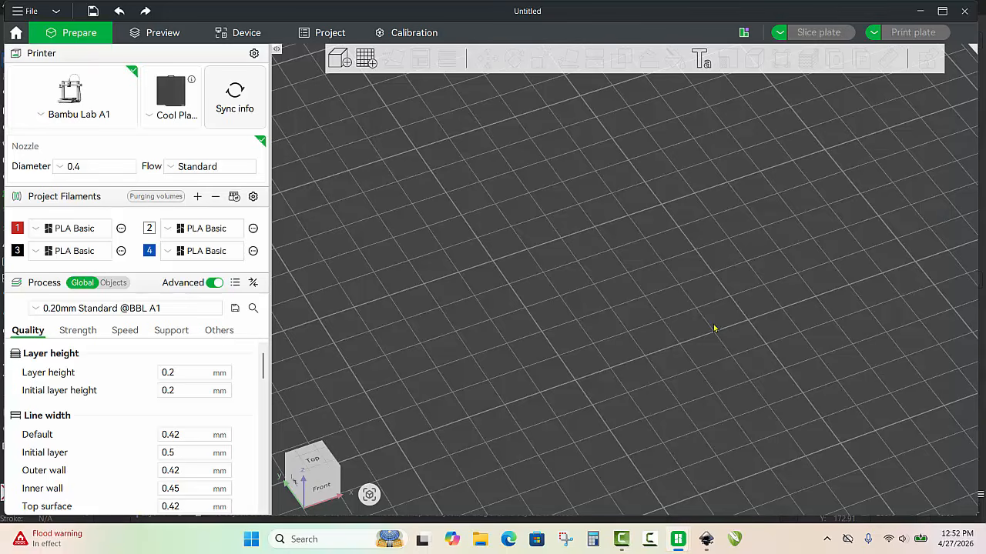
# - Import the CCCan.svg file from the Desktop onto the build plate
pyautogui.hotkey('ctrl', 'i')
pyautogui.scroll(-2, 660, 306)
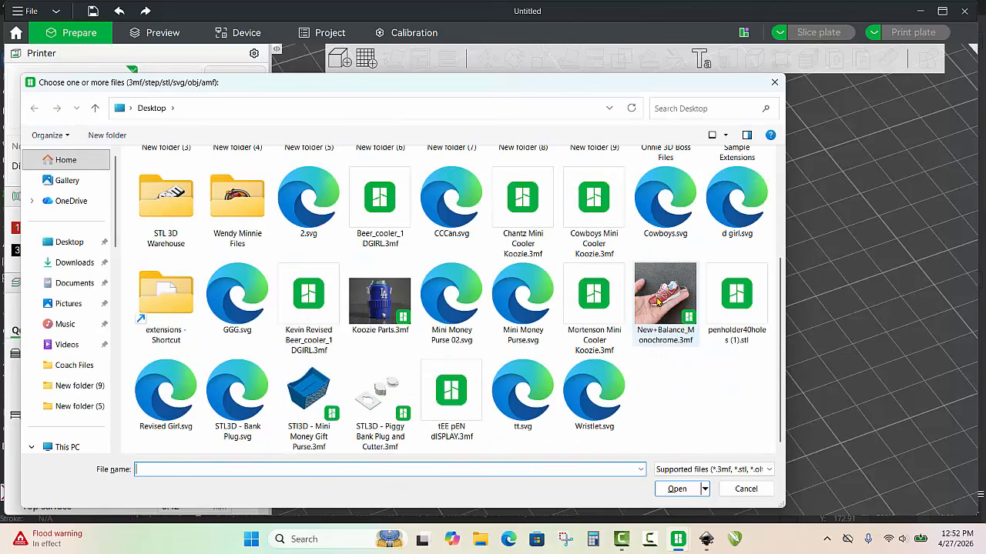
pyautogui.doubleClick(453, 201)
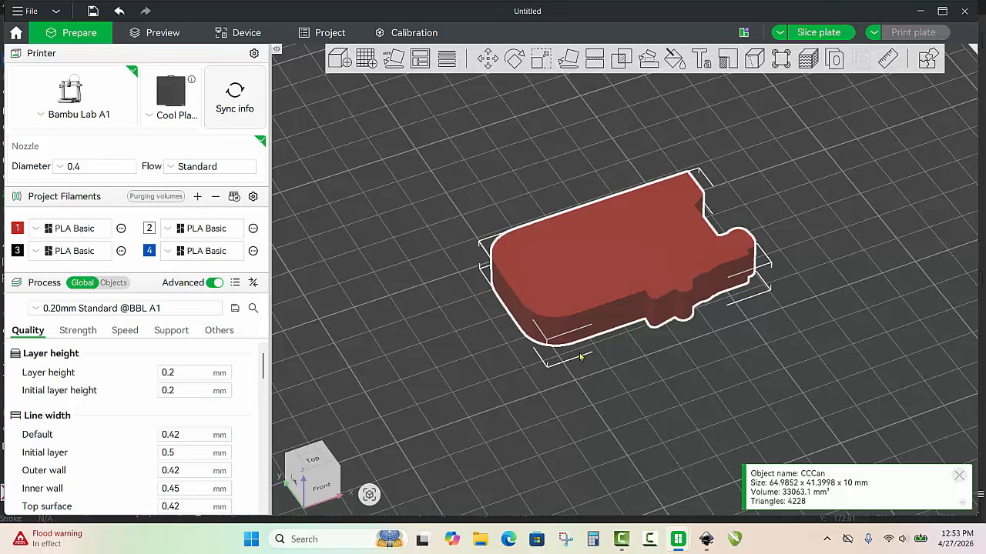
pyautogui.click(435, 387)
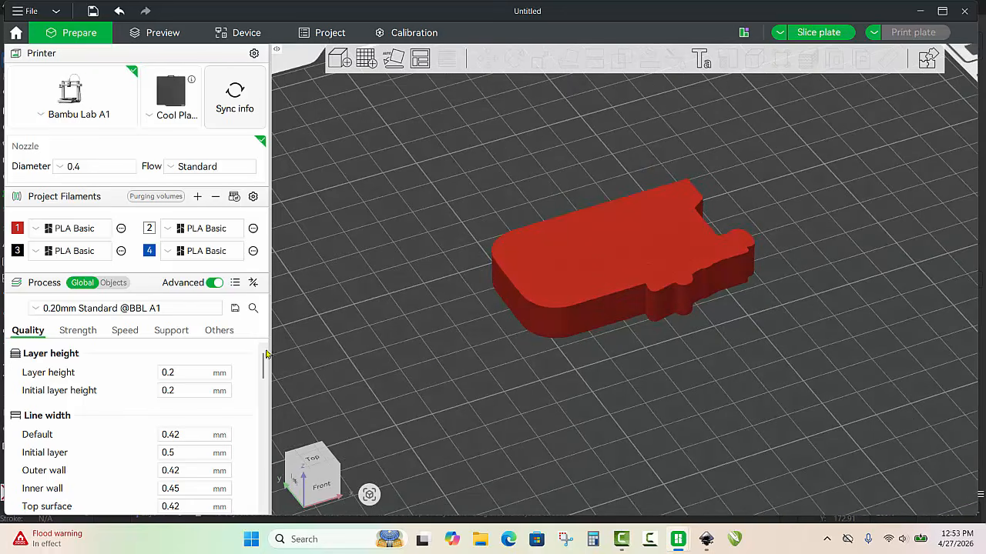
# - Show the per-object part list and rename the CCCan_0 part as Back Plate
pyautogui.click(113, 282)
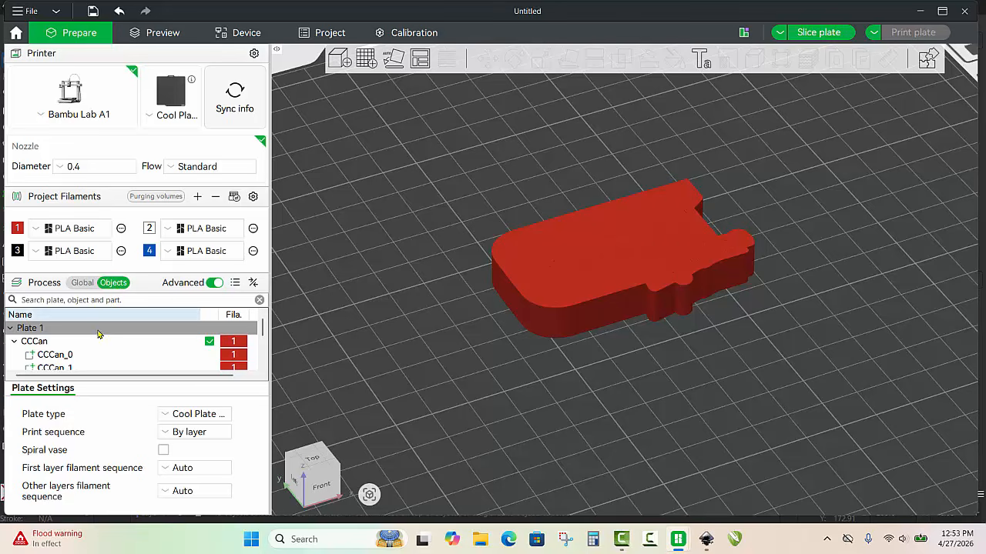
pyautogui.click(68, 356)
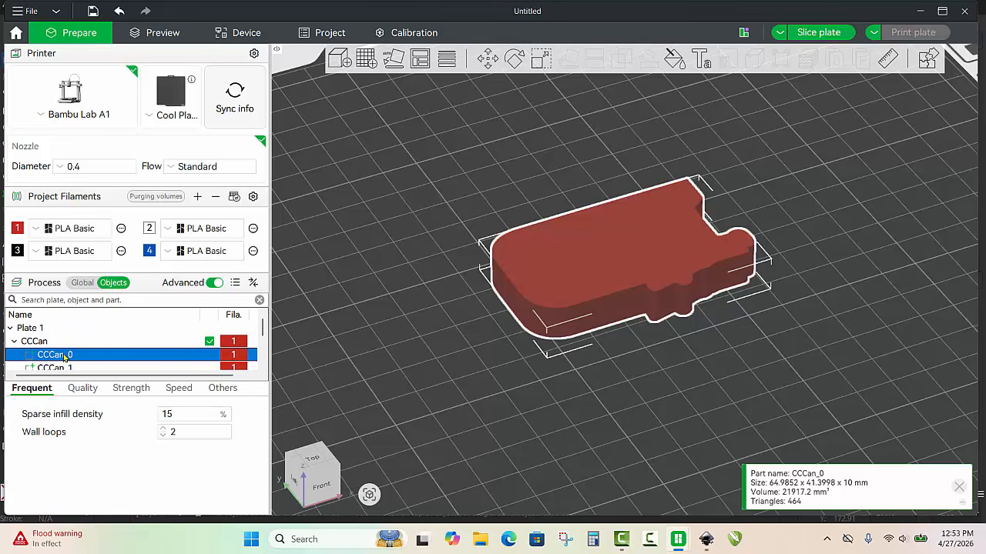
pyautogui.doubleClick(64, 356)
pyautogui.write('Back')
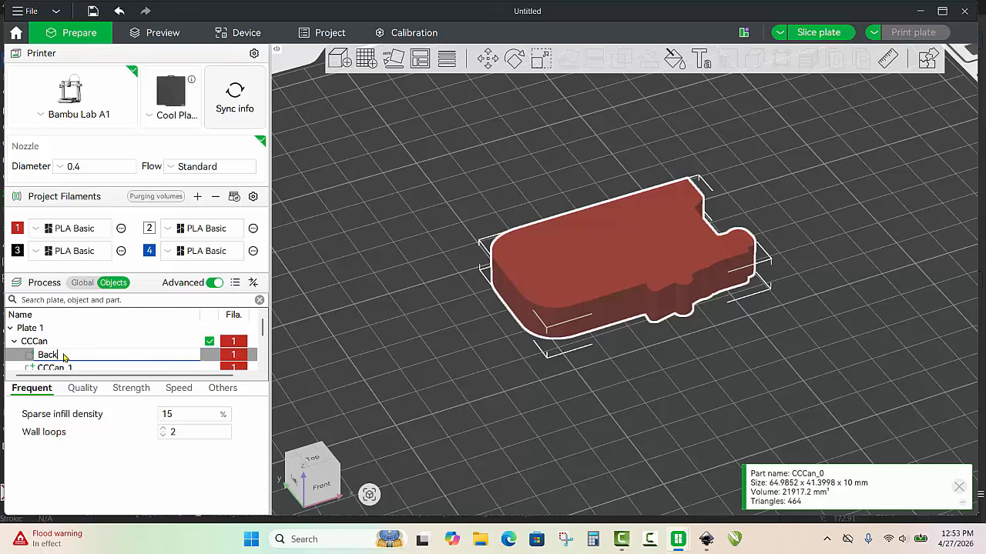
pyautogui.write('Plate')
pyautogui.press('Return')
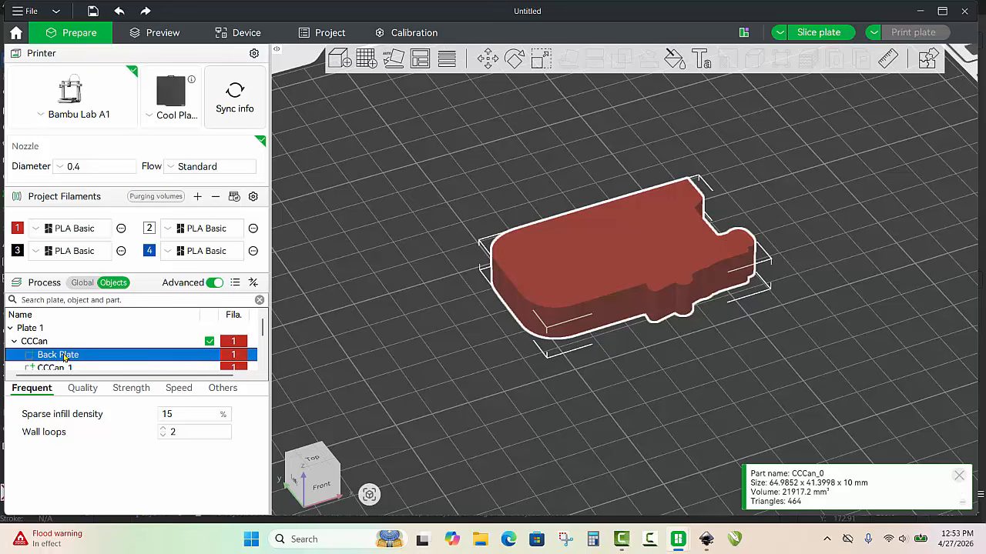
# - Rename the CCCan_1 part as CC Logoi
pyautogui.scroll(-3, 65, 356)
pyautogui.scroll(2, 66, 356)
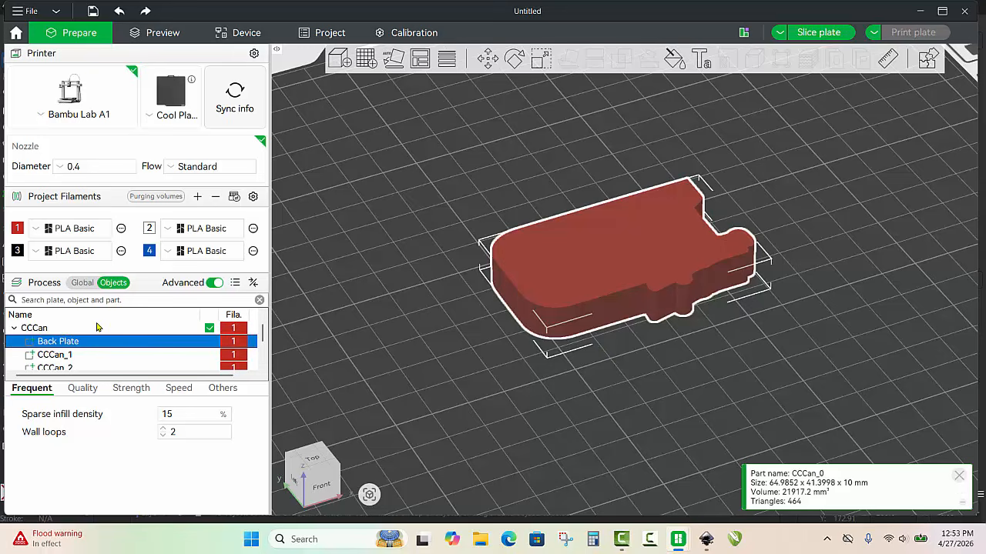
pyautogui.click(68, 356)
pyautogui.click(67, 356)
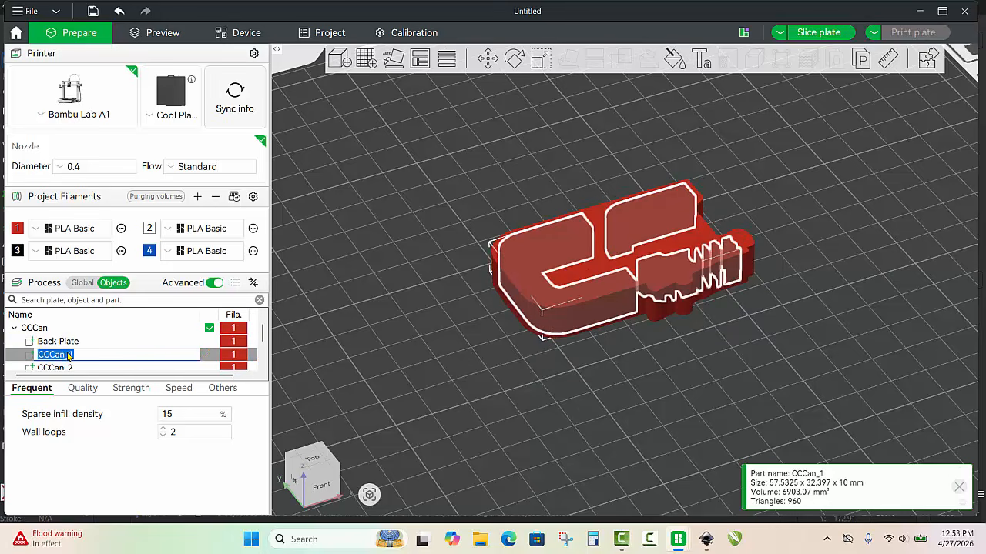
pyautogui.write('CC Logo')
pyautogui.press('Return')
# - Rename the CCCan_2 part as Main Text
pyautogui.scroll(-1, 68, 356)
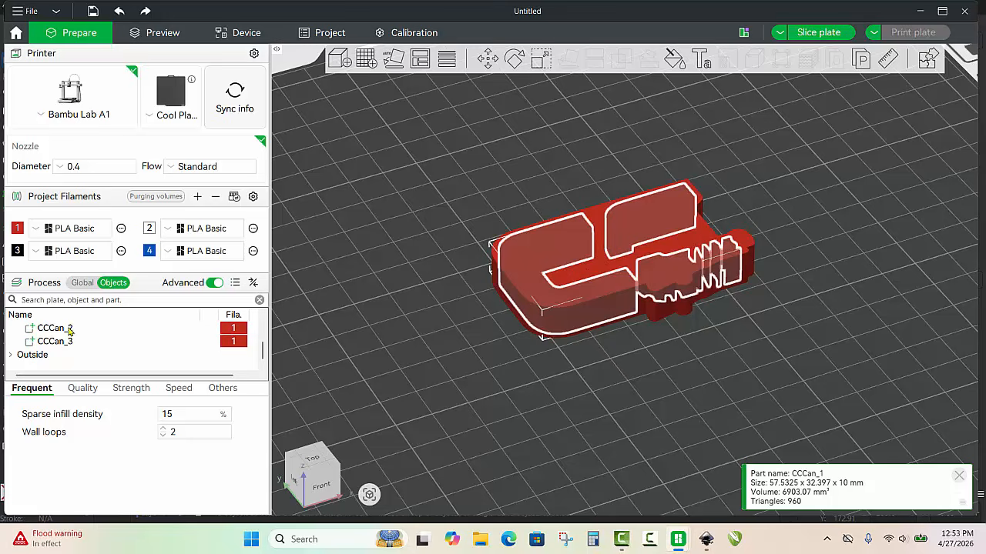
pyautogui.click(68, 330)
pyautogui.click(68, 330)
pyautogui.write('Mai')
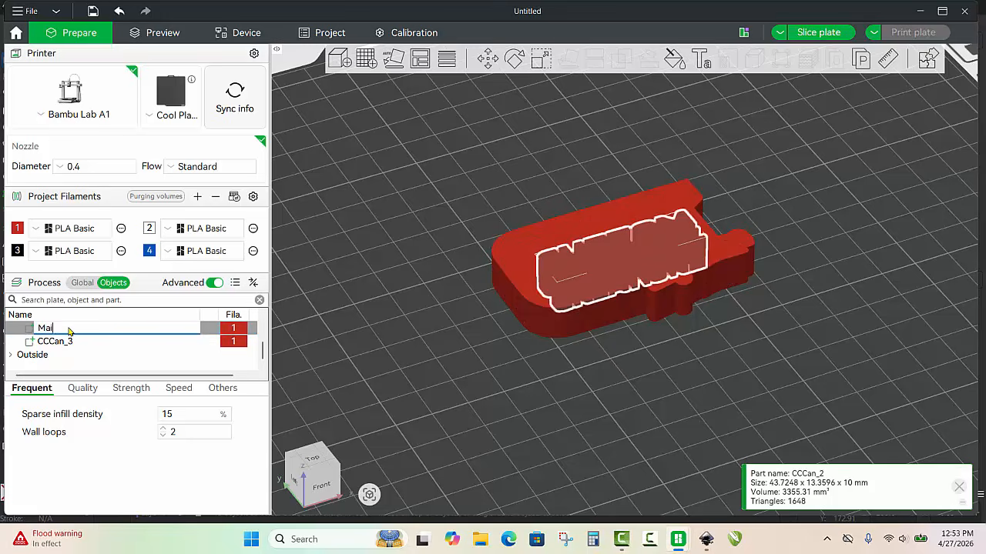
pyautogui.write('n Text')
pyautogui.press('Return')
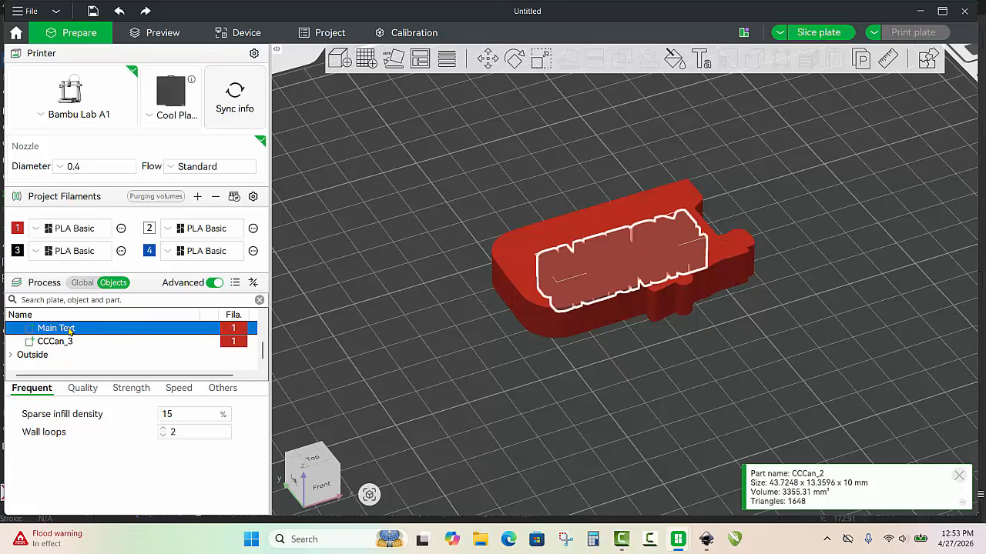
# - Rename the CCCan_3 part as by Dre
pyautogui.click(59, 343)
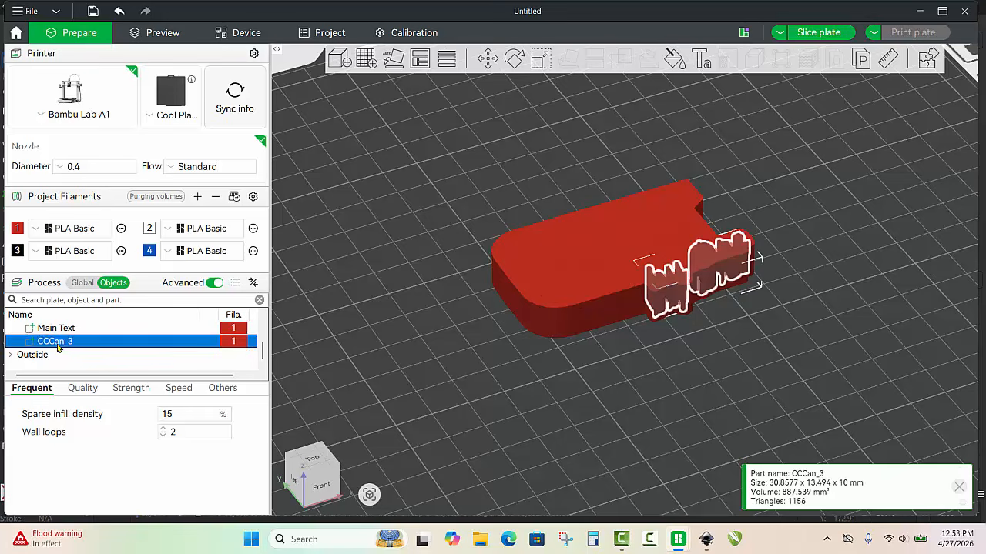
pyautogui.click(57, 345)
pyautogui.write('by')
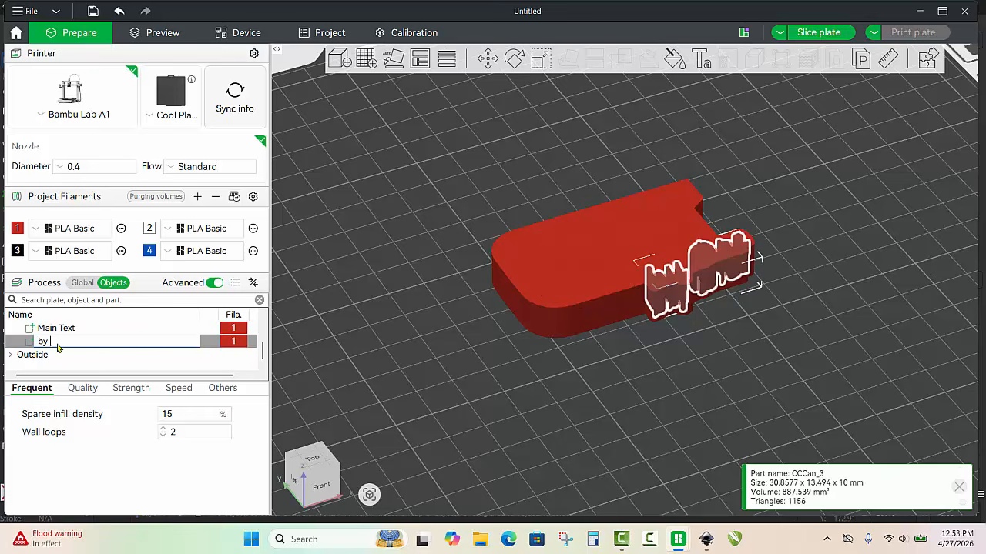
pyautogui.write(' Dre')
pyautogui.press('Return')
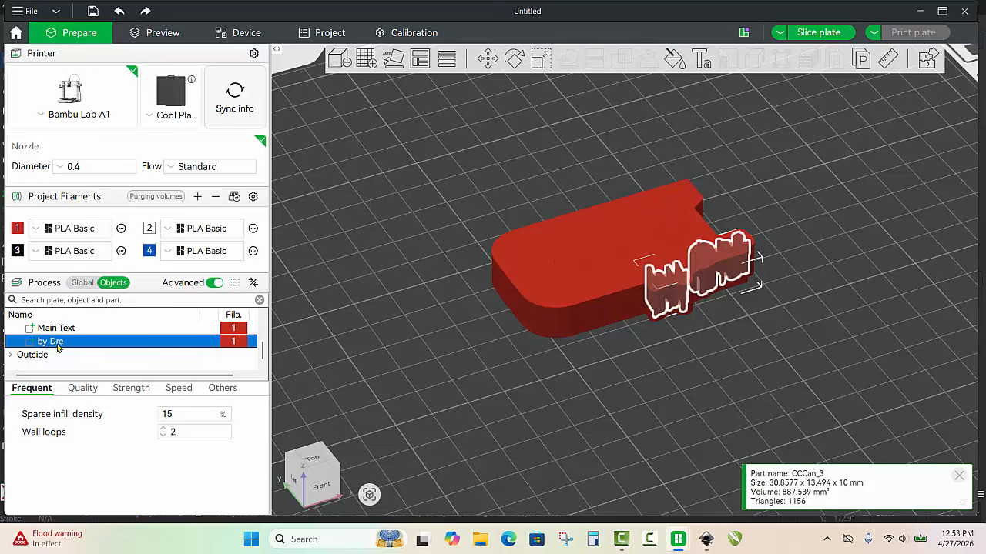
# - Assign filament 2 to the by Dre and Main Text parts, and filament 3 to the Back Plate
pyautogui.press('2')
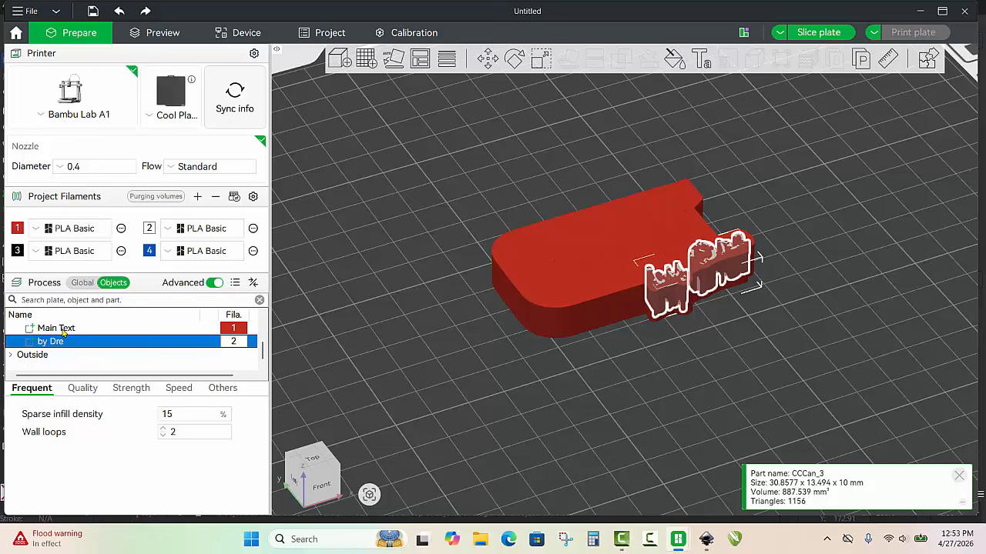
pyautogui.click(62, 329)
pyautogui.press('2')
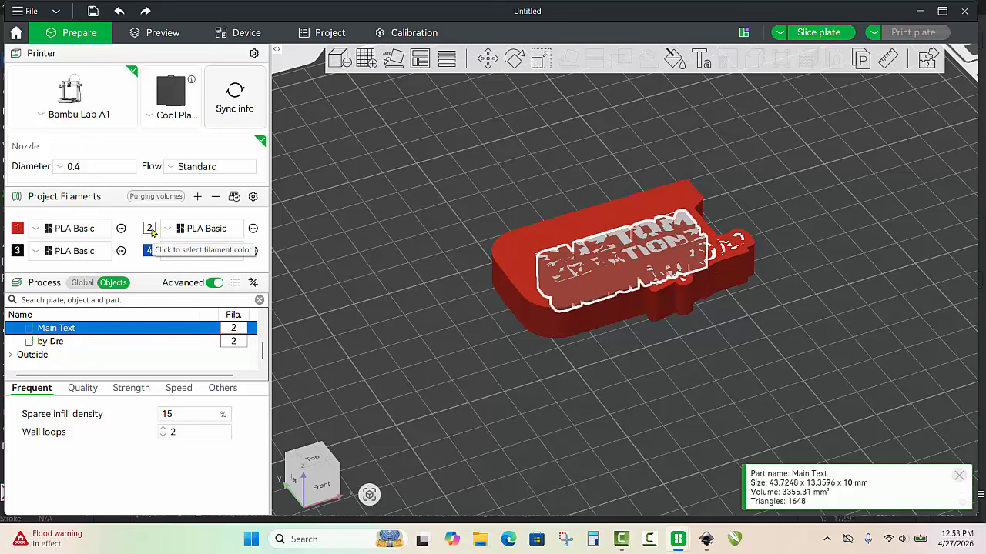
pyautogui.scroll(2, 110, 359)
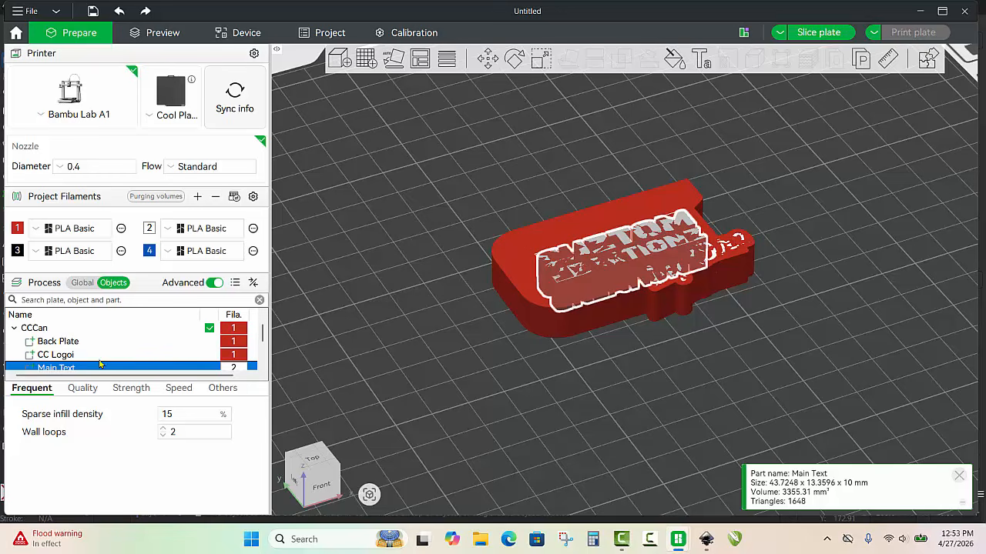
pyautogui.click(76, 355)
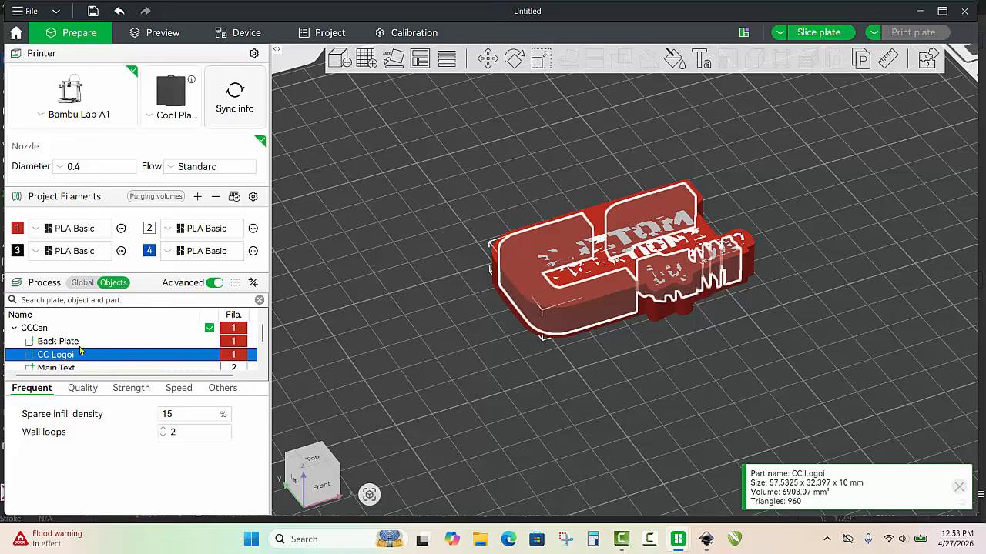
pyautogui.click(76, 343)
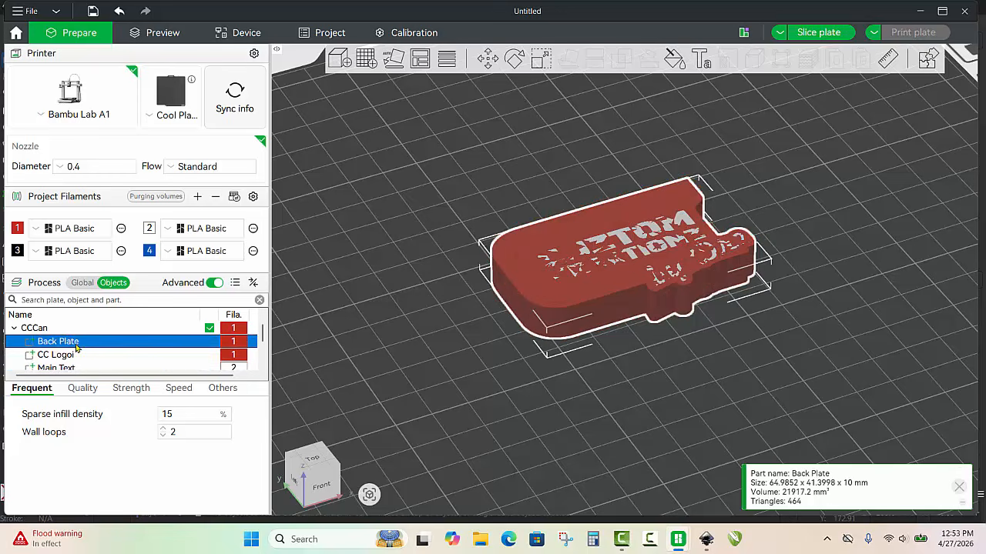
pyautogui.press('3')
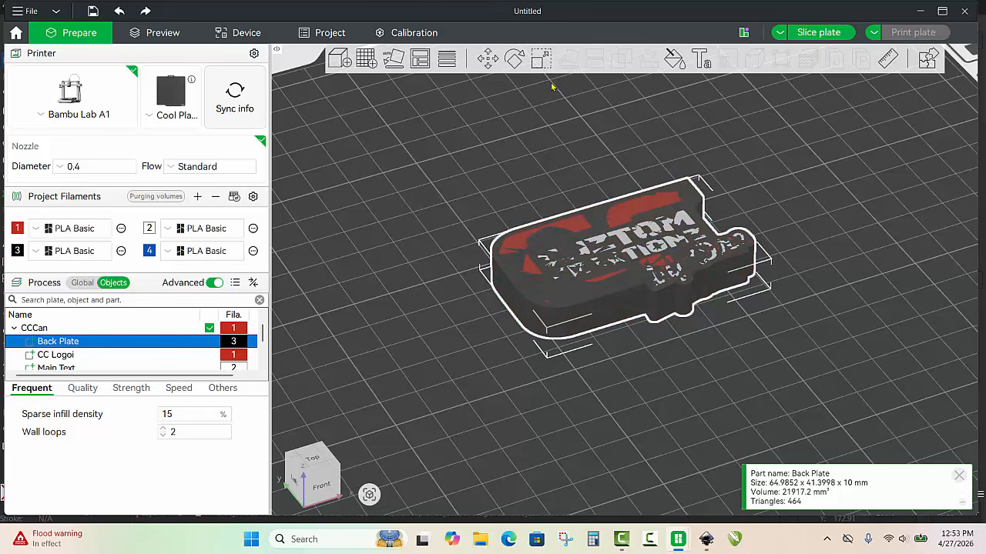
# - Scale the Back Plate part to a Z size of 8 mm without uniform scaling
pyautogui.click(541, 60)
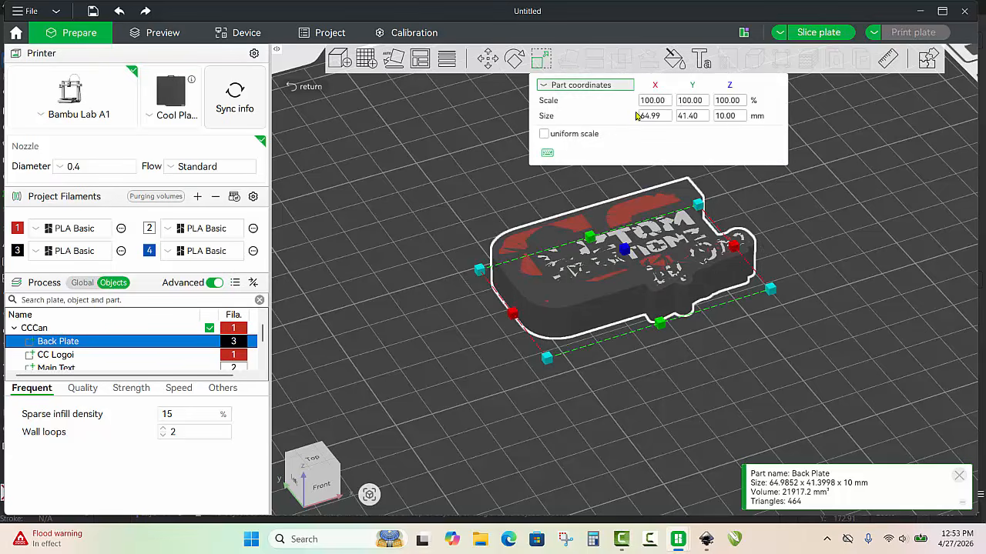
pyautogui.click(736, 117)
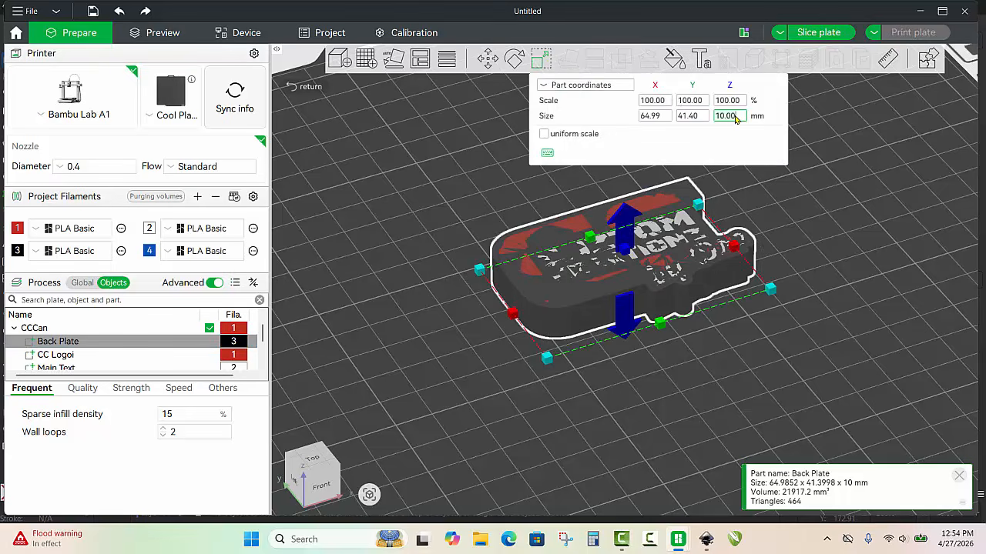
pyautogui.write('8')
pyautogui.press('Return')
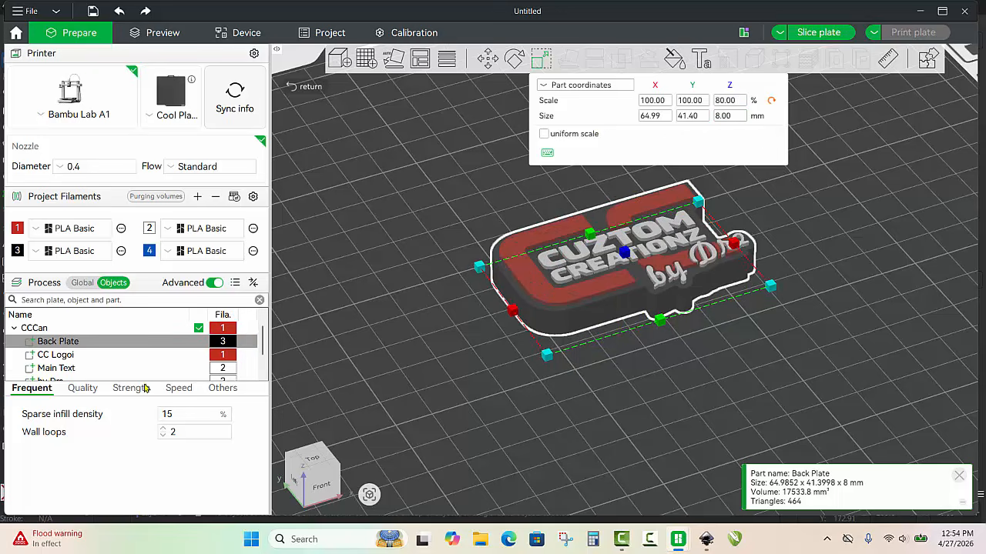
# - Scale the CC Logoi part to a Z size of 2 mm
pyautogui.click(81, 356)
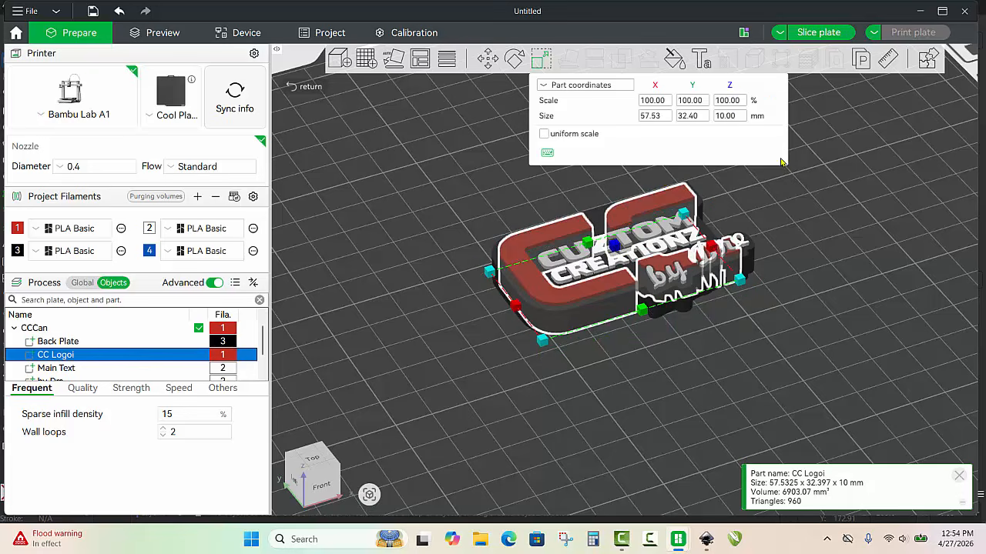
pyautogui.click(740, 116)
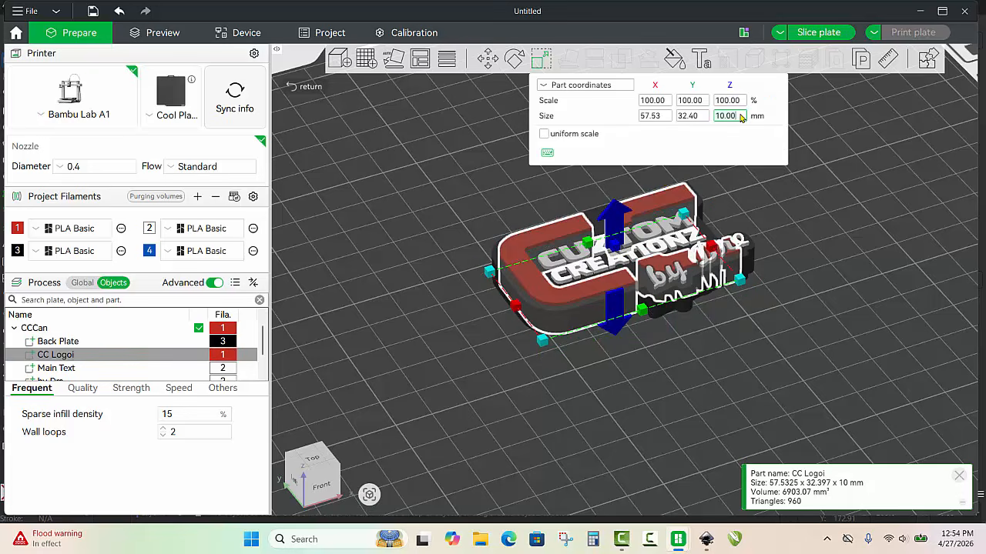
pyautogui.write('2')
pyautogui.press('Return')
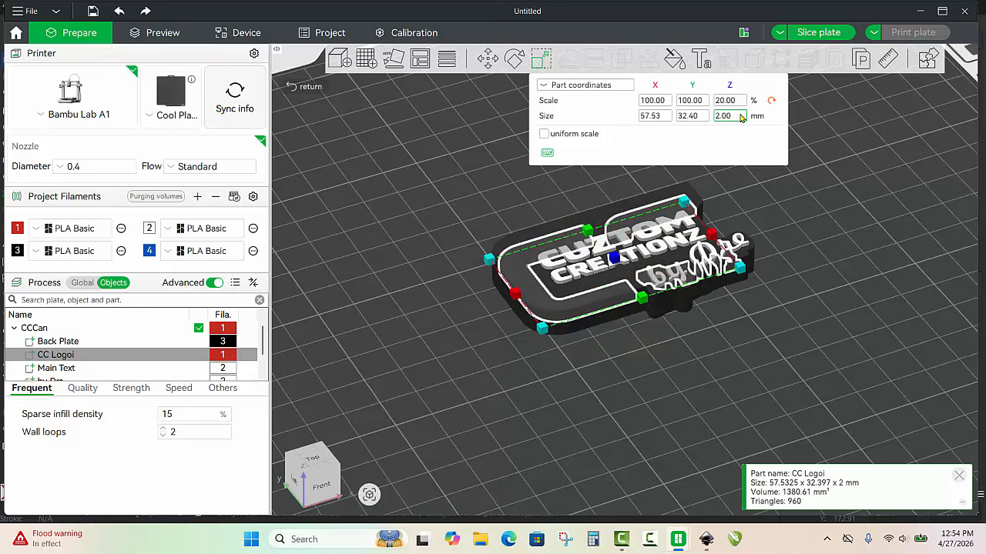
# - Scale the Main Text part to a Z size of 3 mm
pyautogui.click(77, 371)
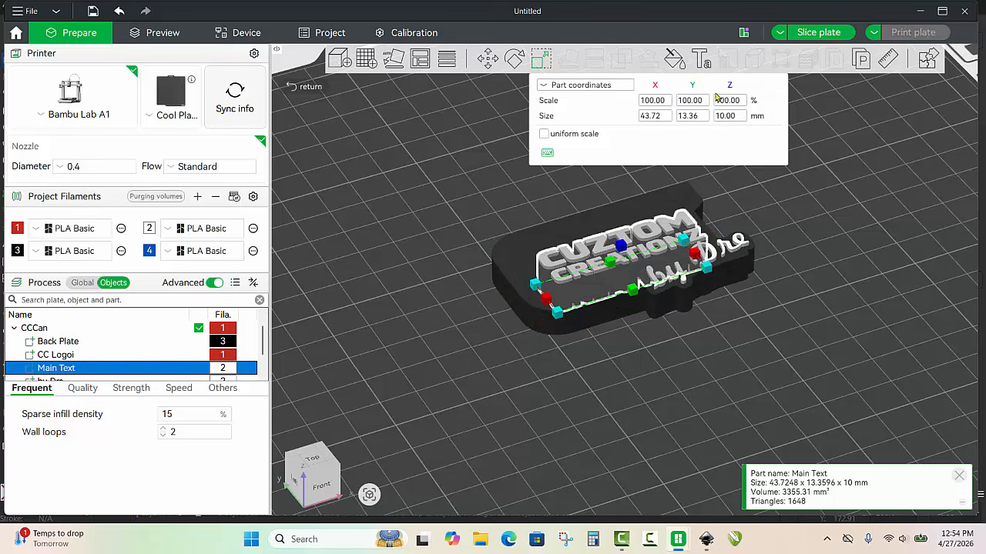
pyautogui.click(735, 117)
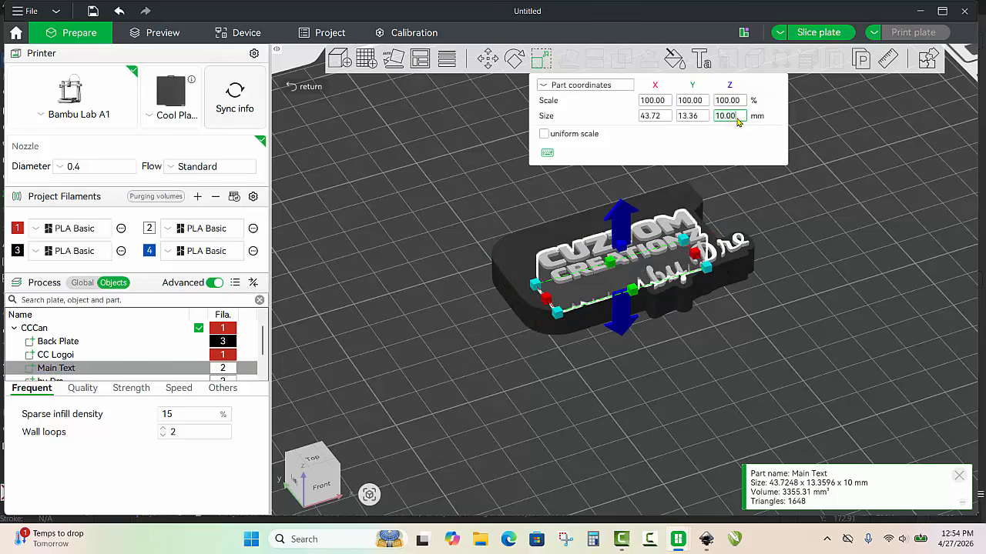
pyautogui.write('3')
pyautogui.press('Return')
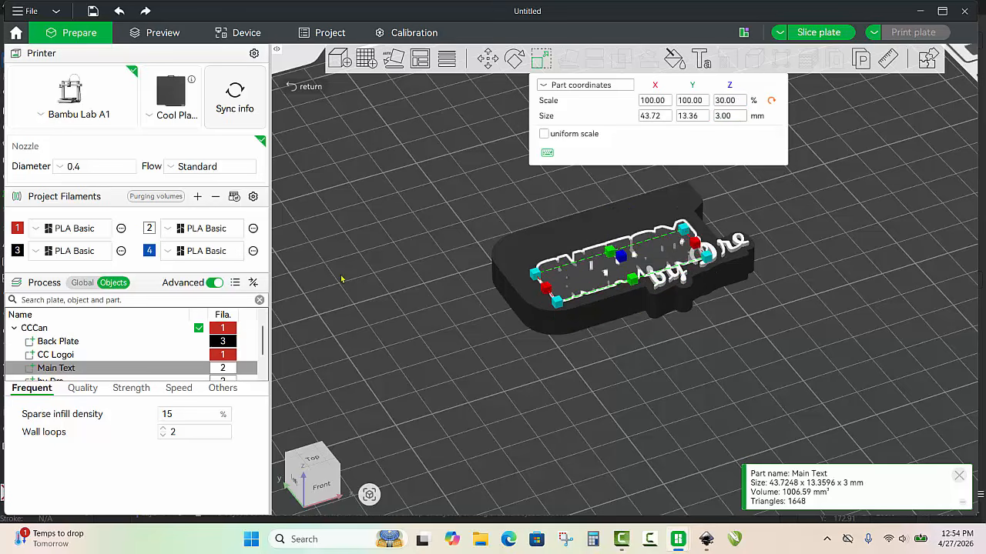
# - Scale the by Dre part to a Z size of 3 mm and clear the selection
pyautogui.scroll(-1, 133, 330)
pyautogui.click(67, 356)
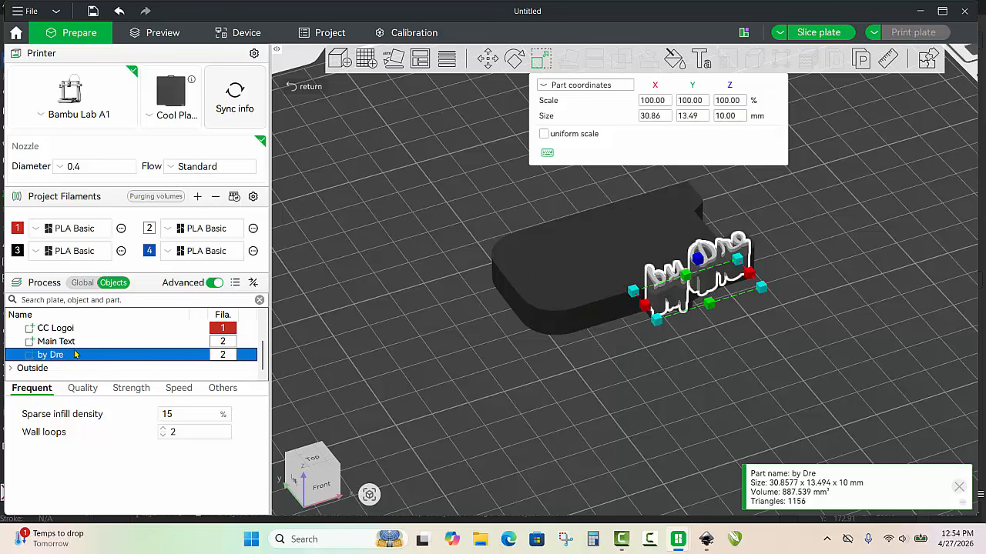
pyautogui.click(738, 116)
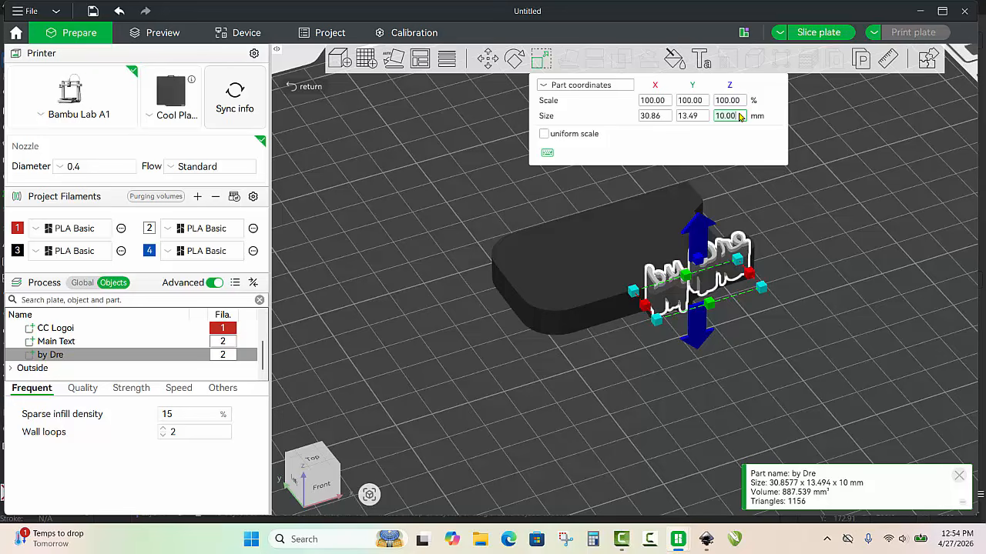
pyautogui.write('3')
pyautogui.press('Return')
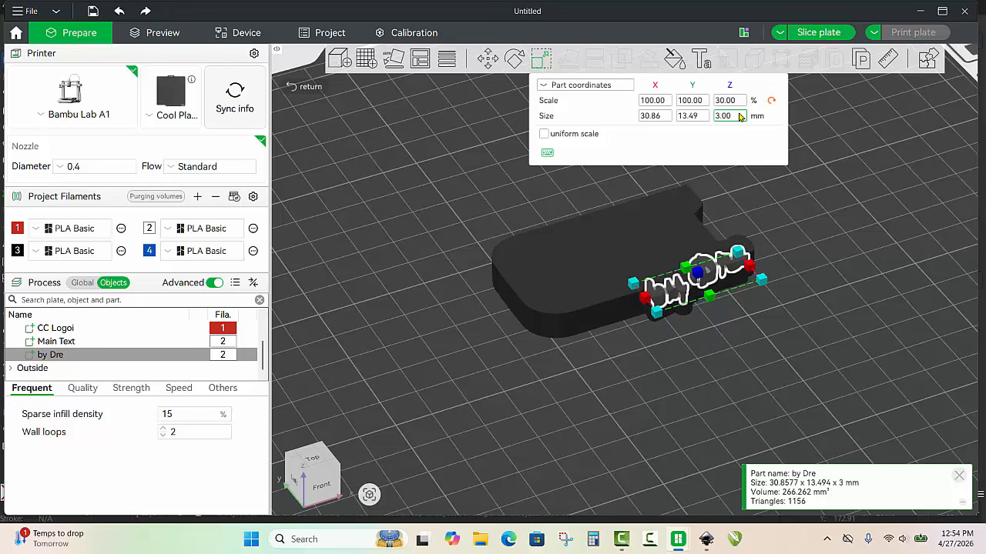
pyautogui.click(495, 311)
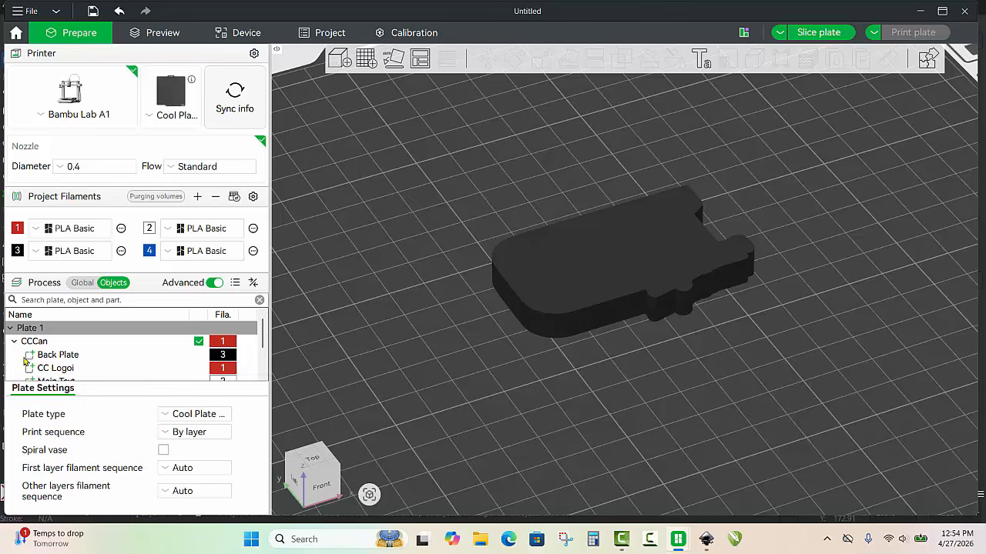
# - Select the Back Plate part and check its position with the Move tool
pyautogui.click(536, 337)
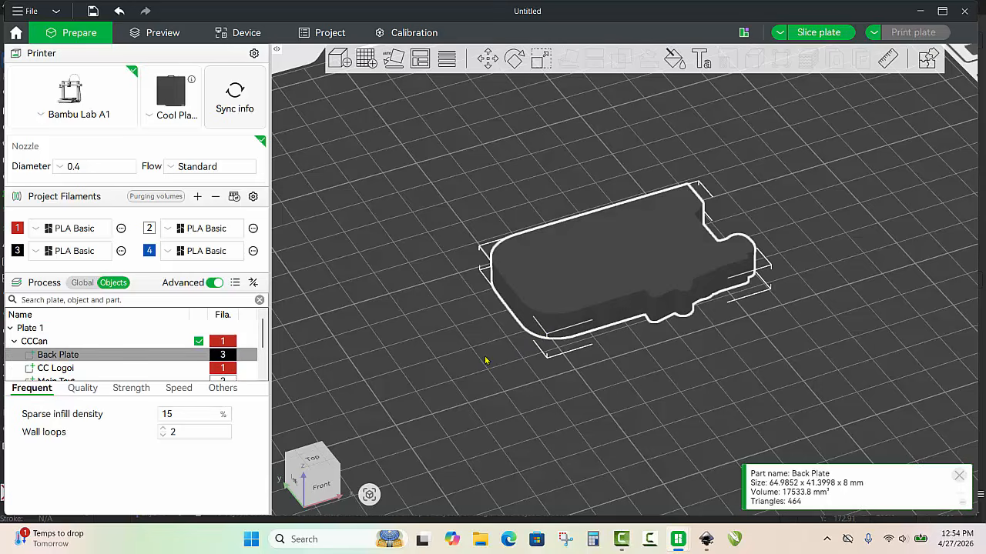
pyautogui.click(460, 346)
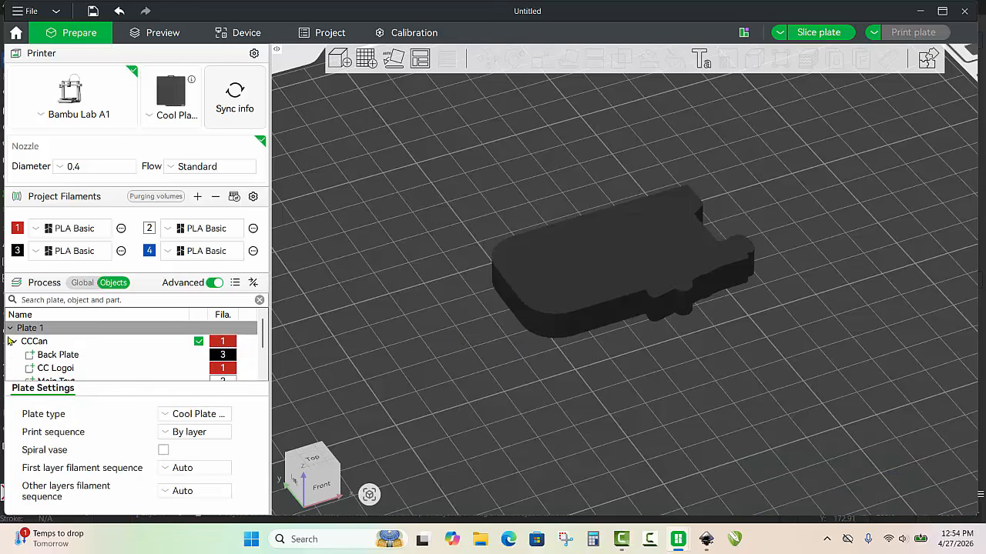
pyautogui.click(65, 359)
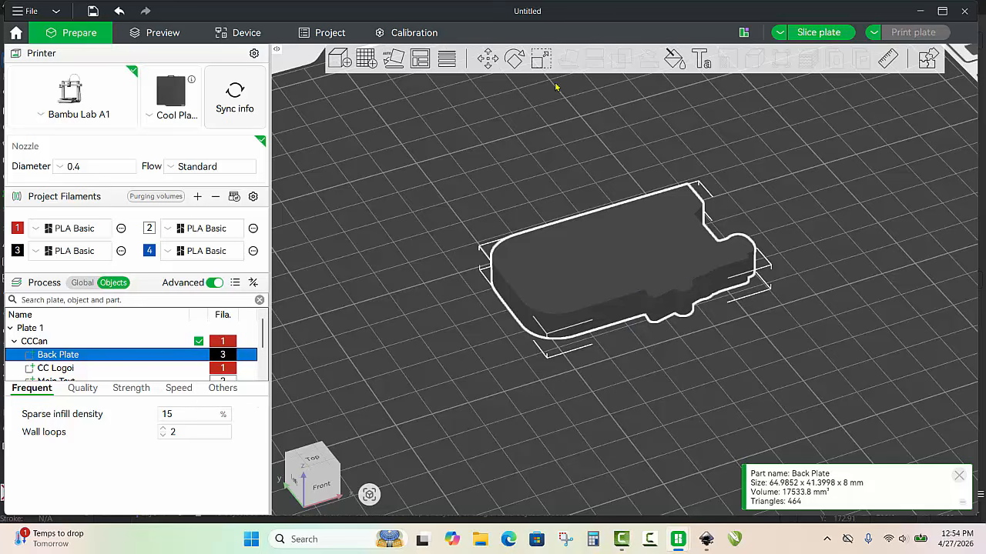
pyautogui.click(486, 61)
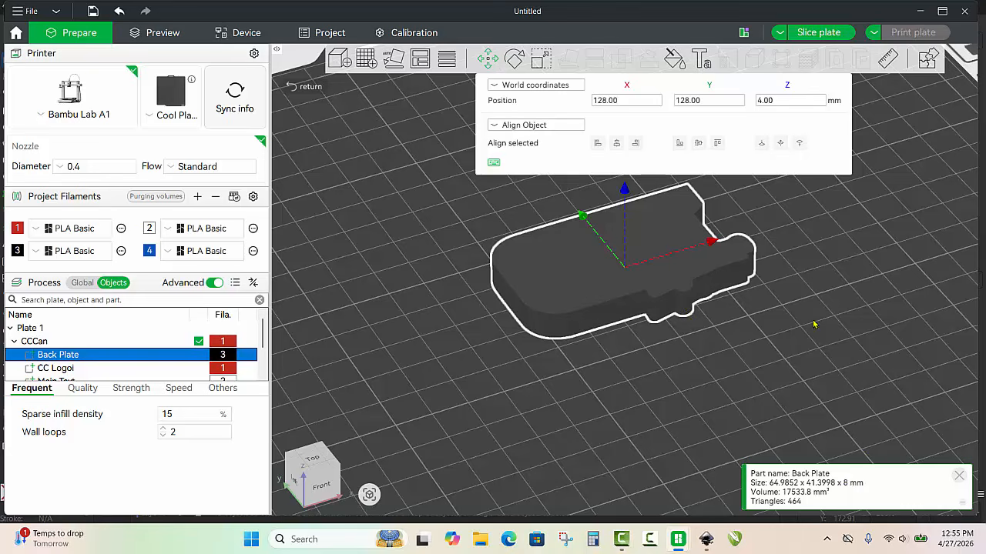
# - Move the CC Logoi part to a Z position of 8 mm and clear the selection
pyautogui.click(80, 369)
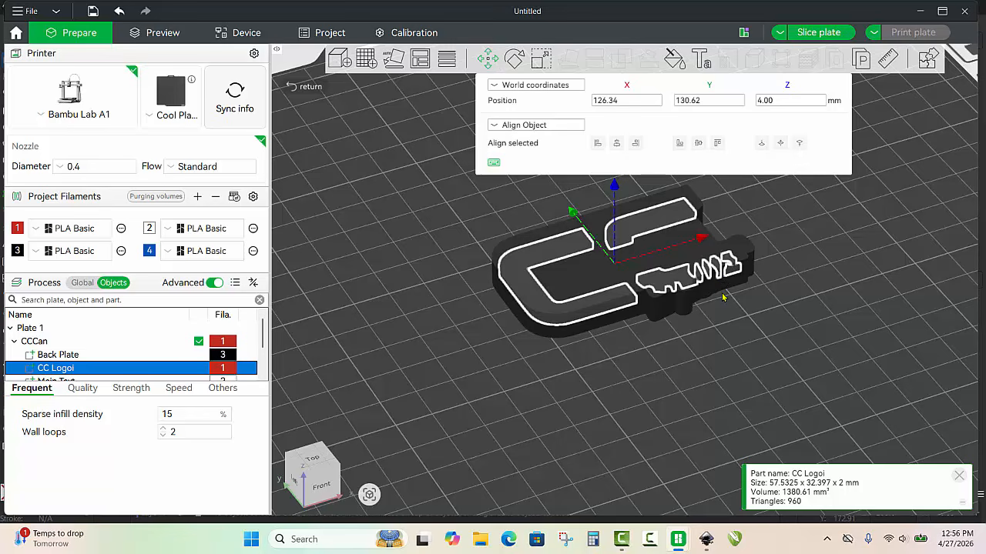
pyautogui.click(786, 101)
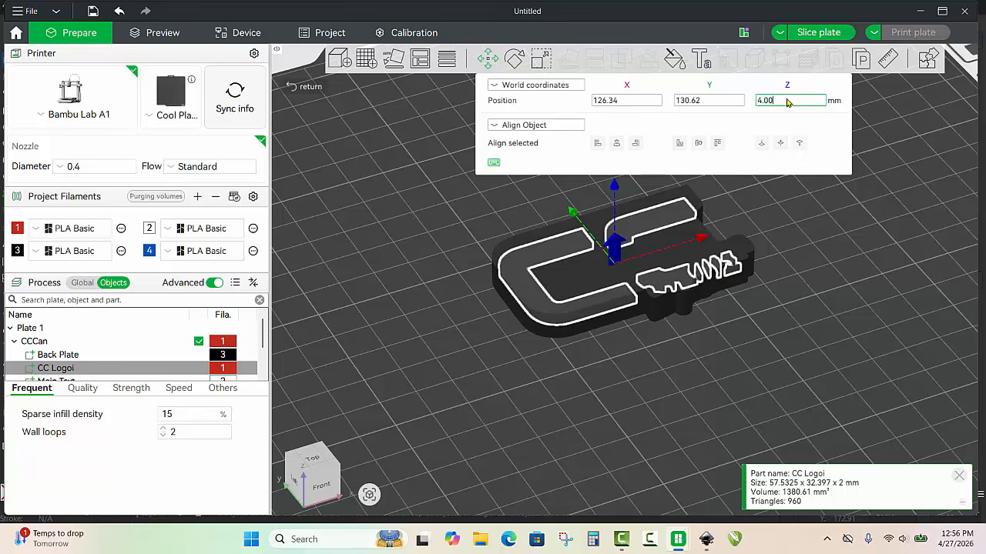
pyautogui.press('BackSpace')
pyautogui.press('BackSpace')
pyautogui.press('BackSpace')
pyautogui.press('BackSpace')
pyautogui.write('8')
pyautogui.press('Return')
pyautogui.scroll(10, 583, 348)
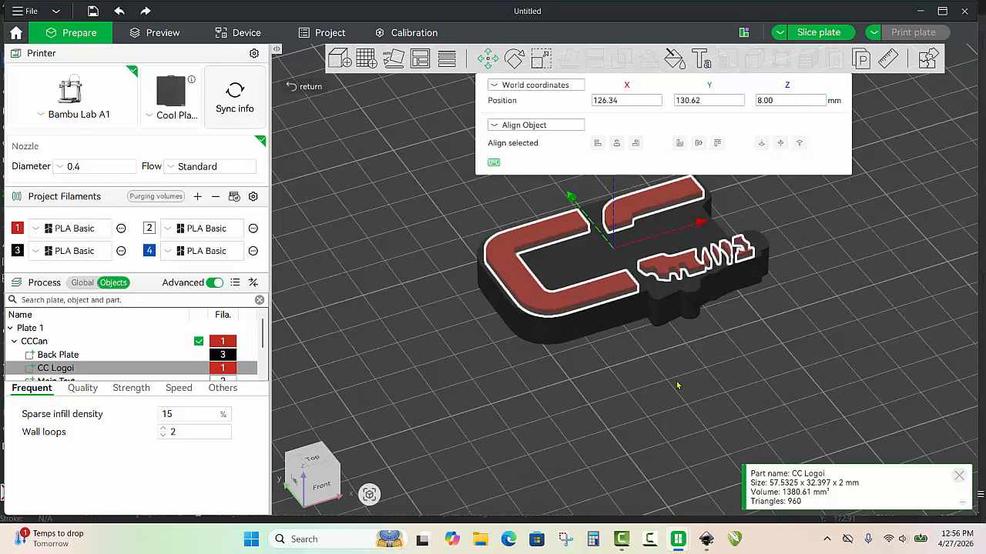
pyautogui.scroll(2, 583, 348)
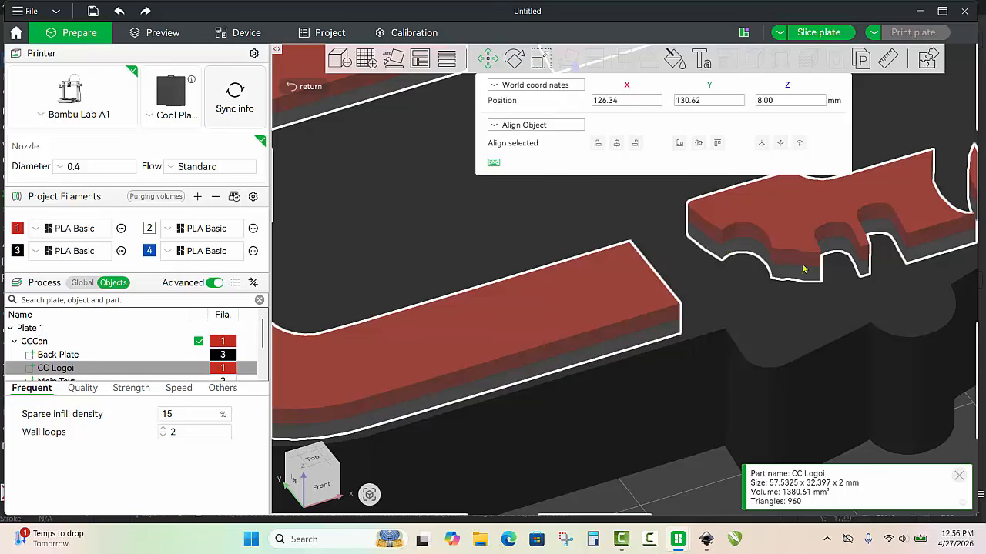
pyautogui.scroll(-5, 803, 269)
pyautogui.click(691, 409)
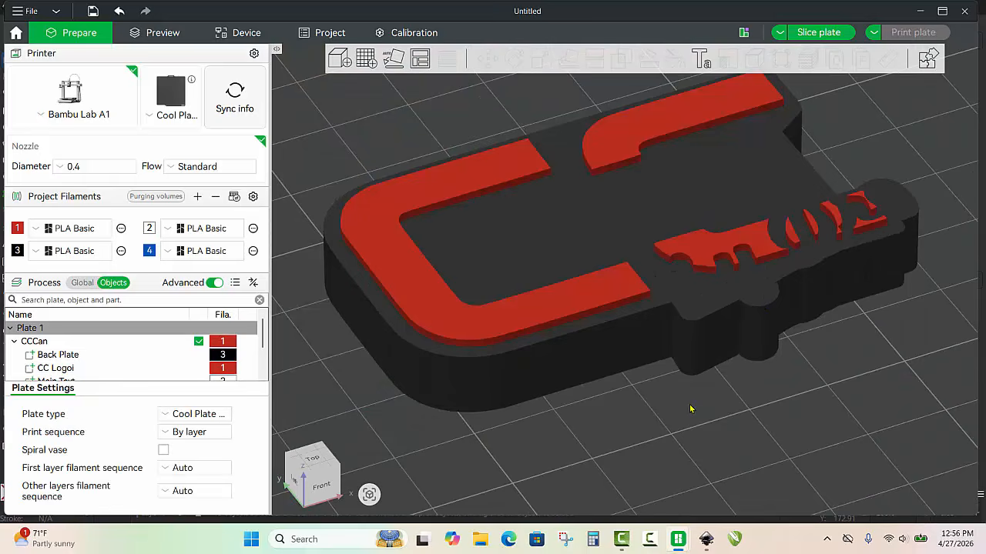
# - Move the Main Text part to a Z position of 8.5 mm in world coordinates
pyautogui.scroll(-2, 125, 373)
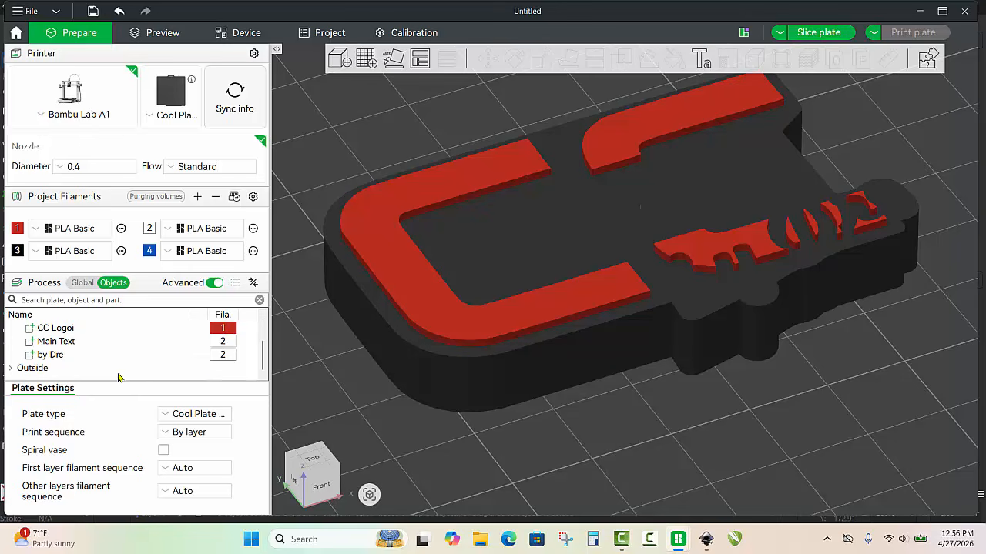
pyautogui.click(55, 341)
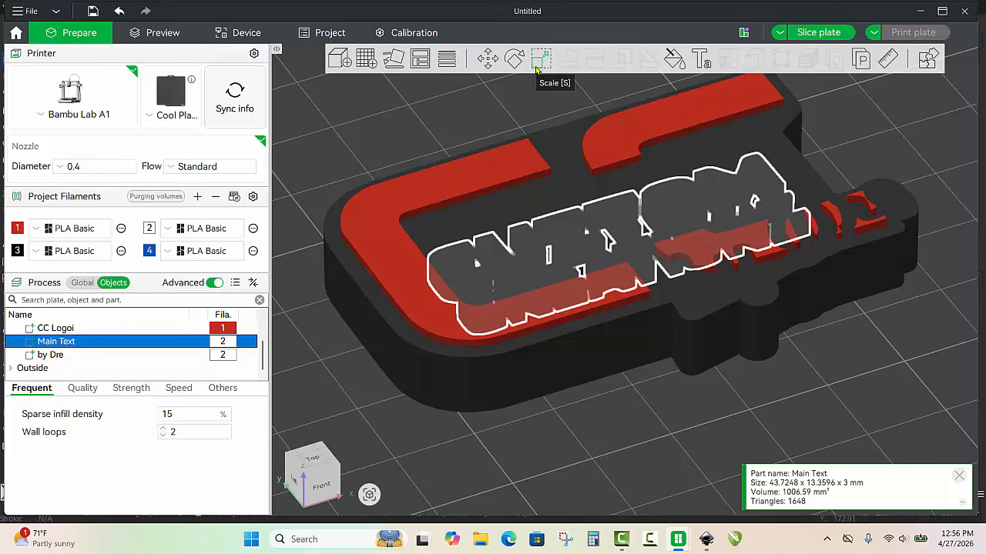
pyautogui.click(488, 59)
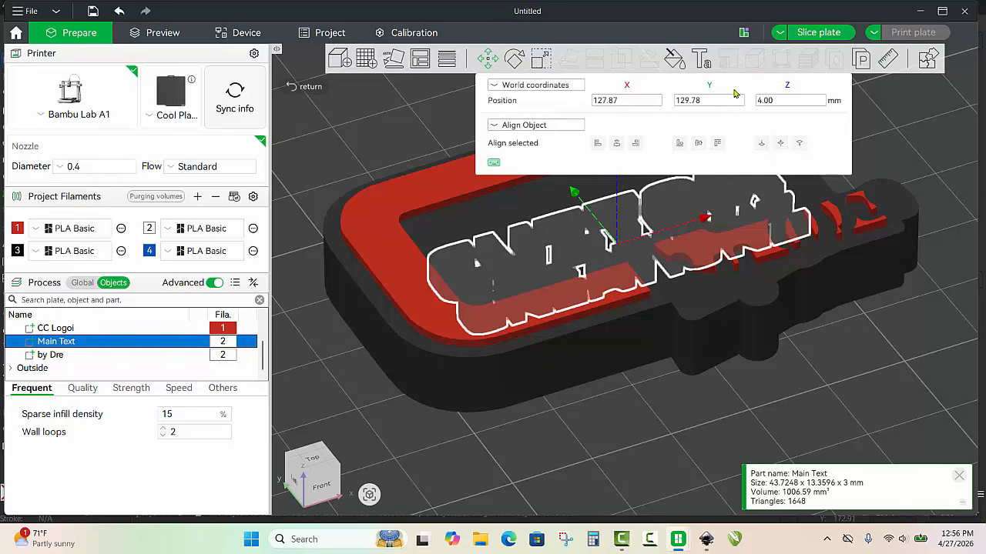
pyautogui.click(801, 104)
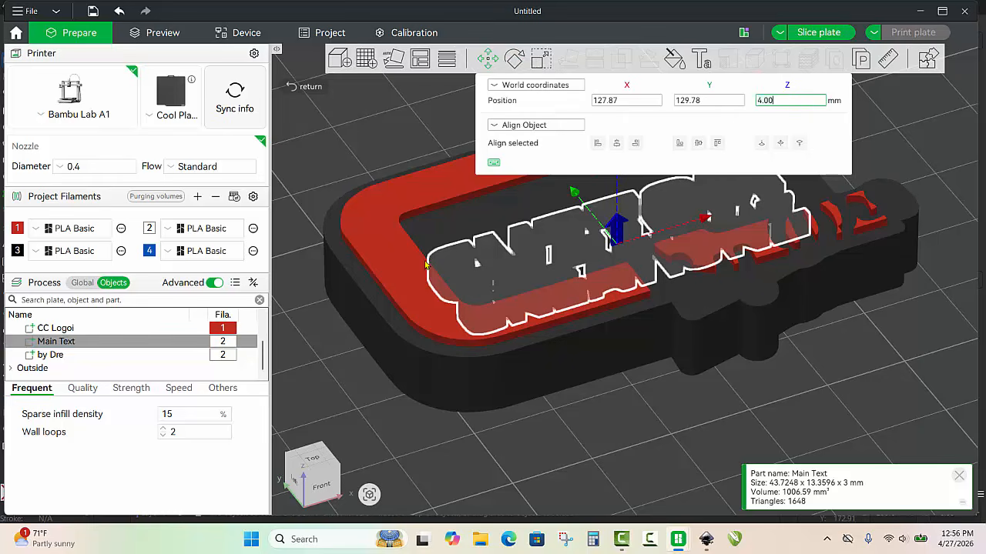
pyautogui.press('BackSpace')
pyautogui.press('BackSpace')
pyautogui.press('BackSpace')
pyautogui.press('BackSpace')
pyautogui.write('8.5')
pyautogui.press('Return')
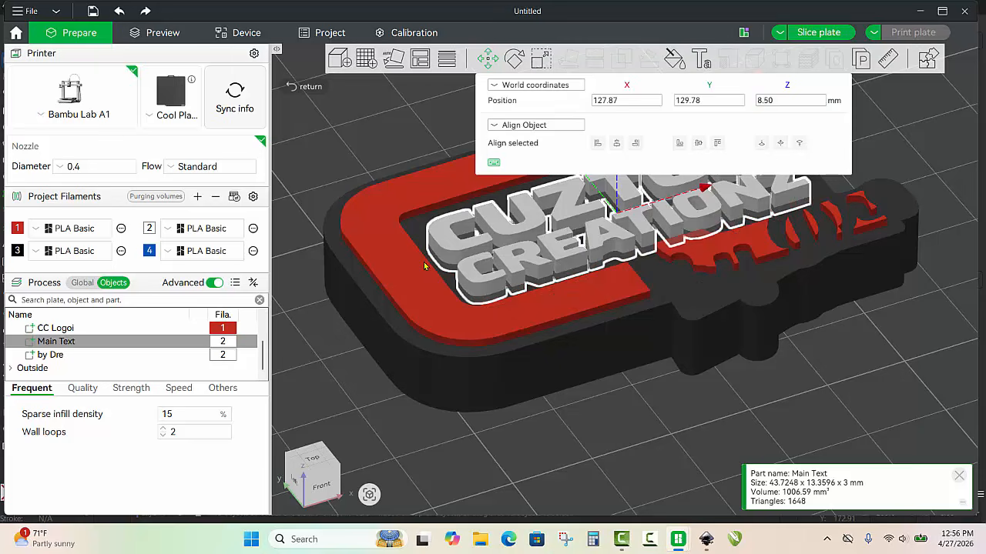
# - Clear the selection and examine the Main Text height above the logo from the side and at an angle
pyautogui.scroll(3, 462, 297)
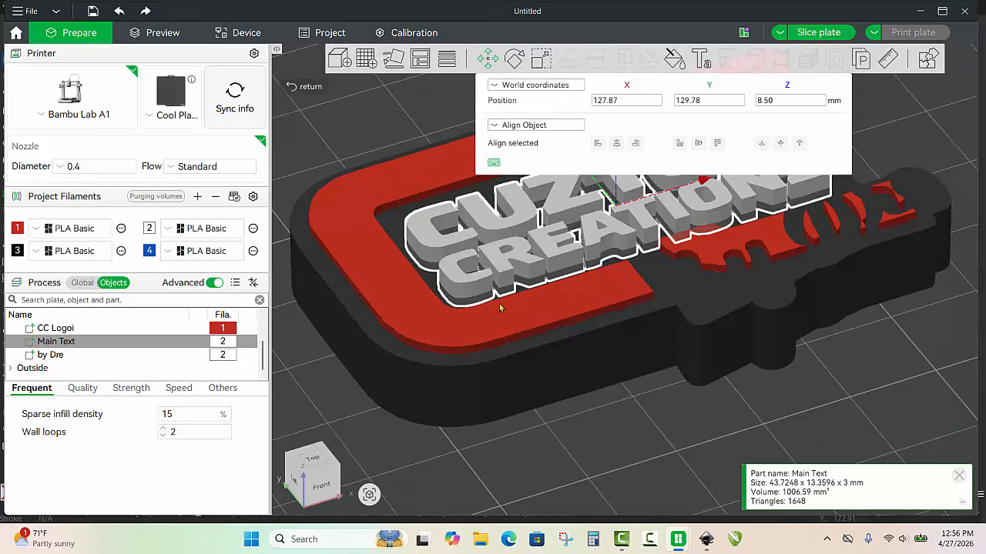
pyautogui.click(593, 418)
pyautogui.scroll(-5, 593, 418)
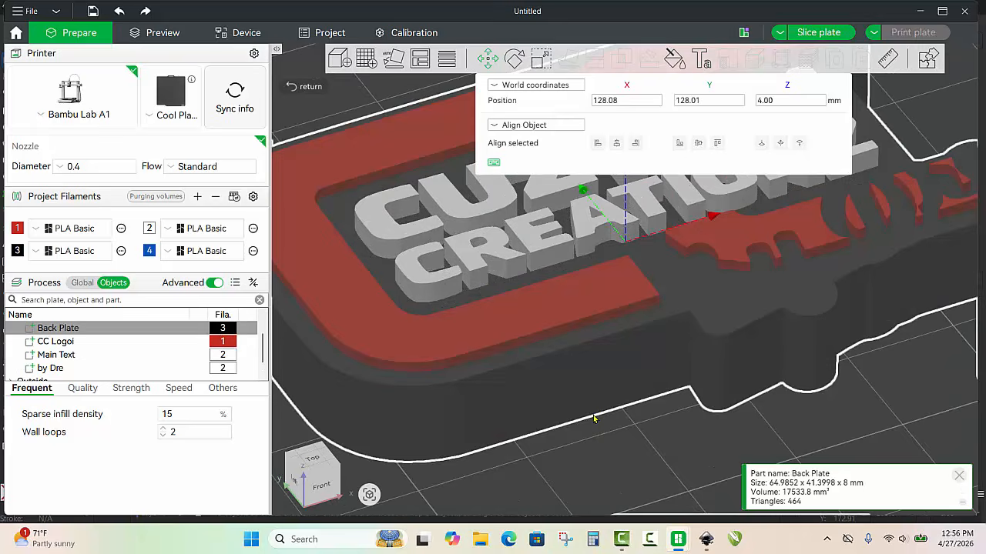
pyautogui.click(544, 460)
pyautogui.press('5')
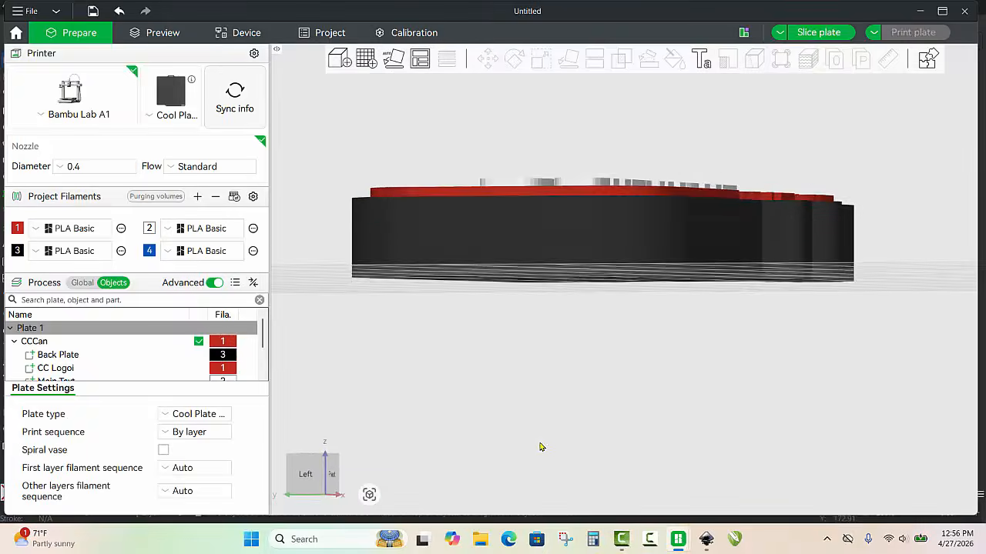
pyautogui.moveTo(540, 448); pyautogui.dragTo(559, 245)
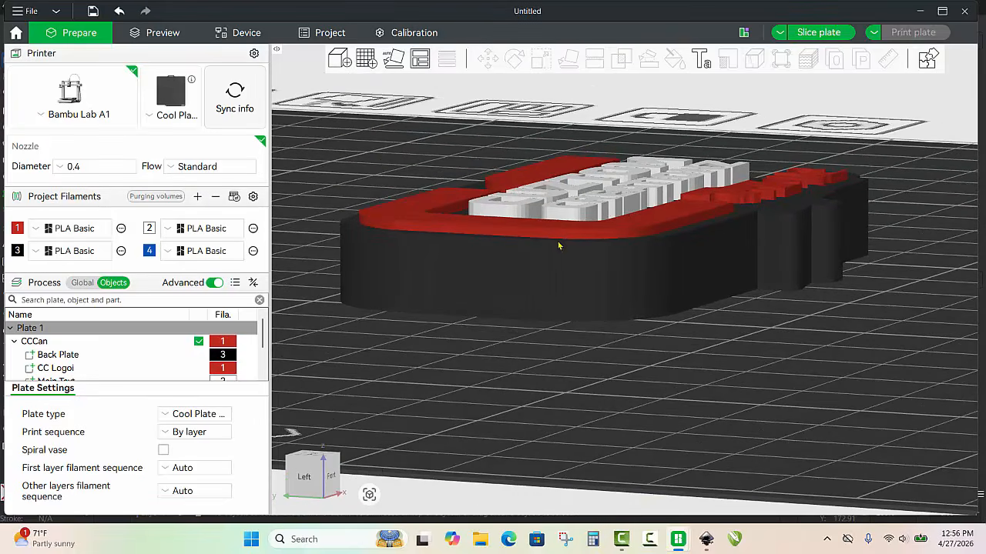
pyautogui.moveTo(670, 424); pyautogui.dragTo(638, 440)
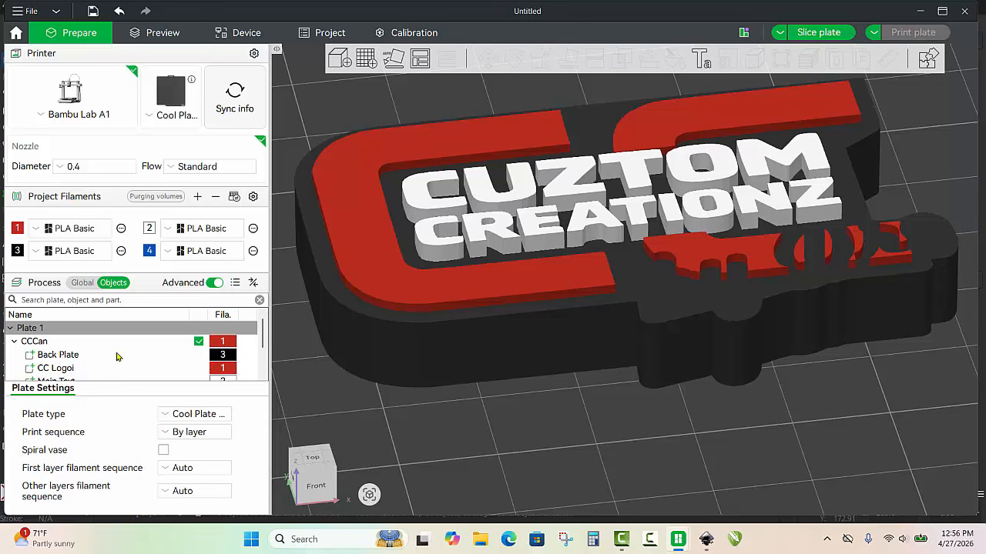
# - Move the by Dre part to a Z position of 8.5 mm
pyautogui.scroll(-2, 111, 354)
pyautogui.click(84, 354)
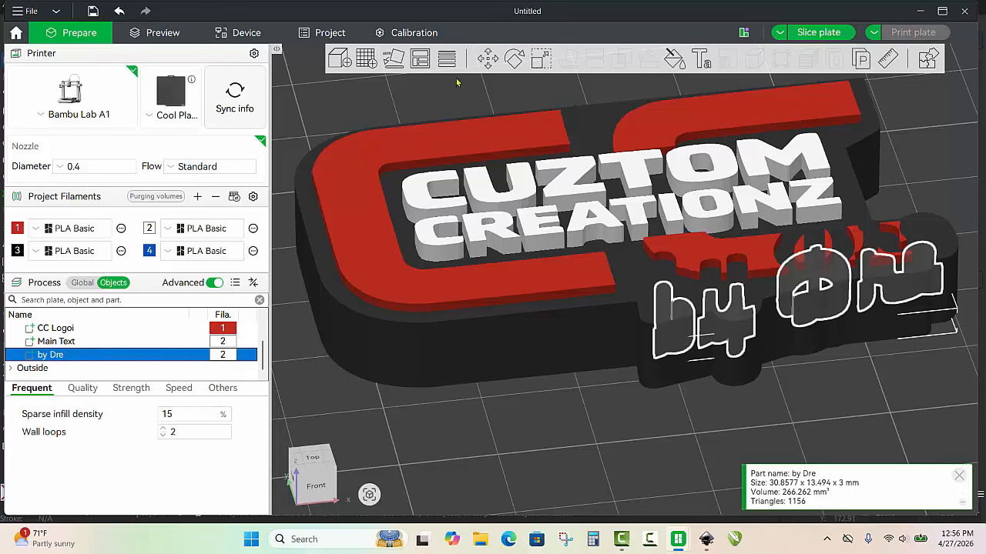
pyautogui.click(487, 59)
pyautogui.click(764, 100)
pyautogui.doubleClick(776, 100)
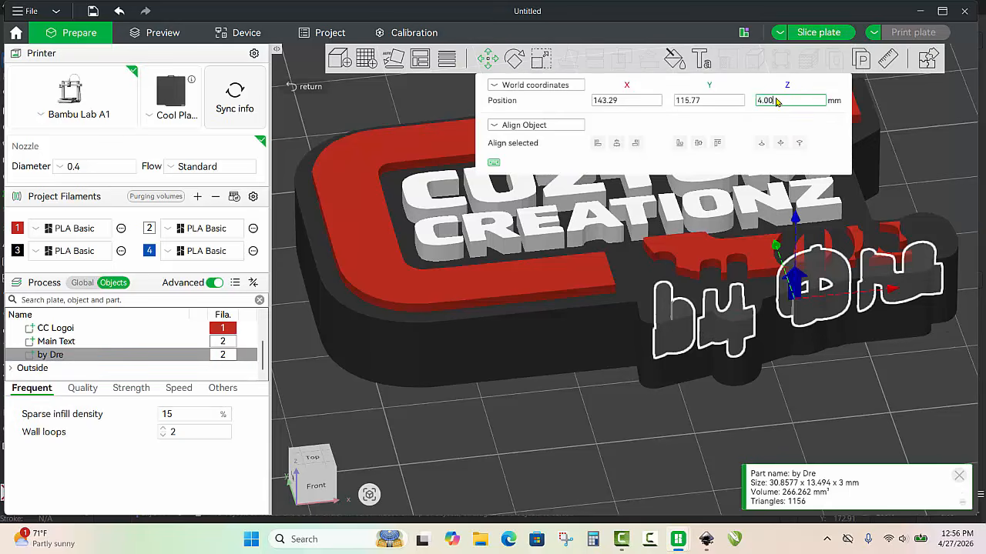
pyautogui.write('8.5')
pyautogui.press('Return')
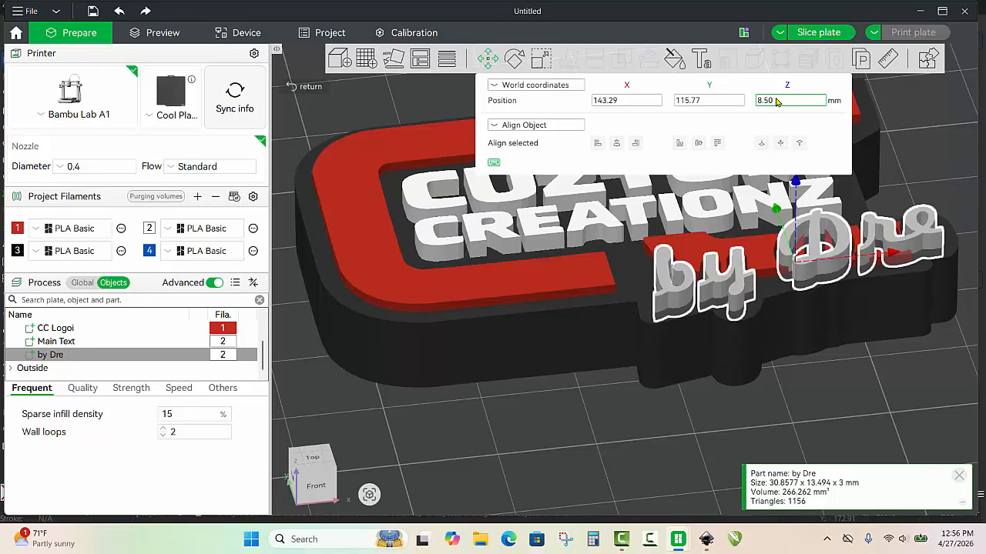
# - Set the by Dre part's Z position to 8 mm and clear the selection
pyautogui.moveTo(602, 418); pyautogui.dragTo(625, 382)
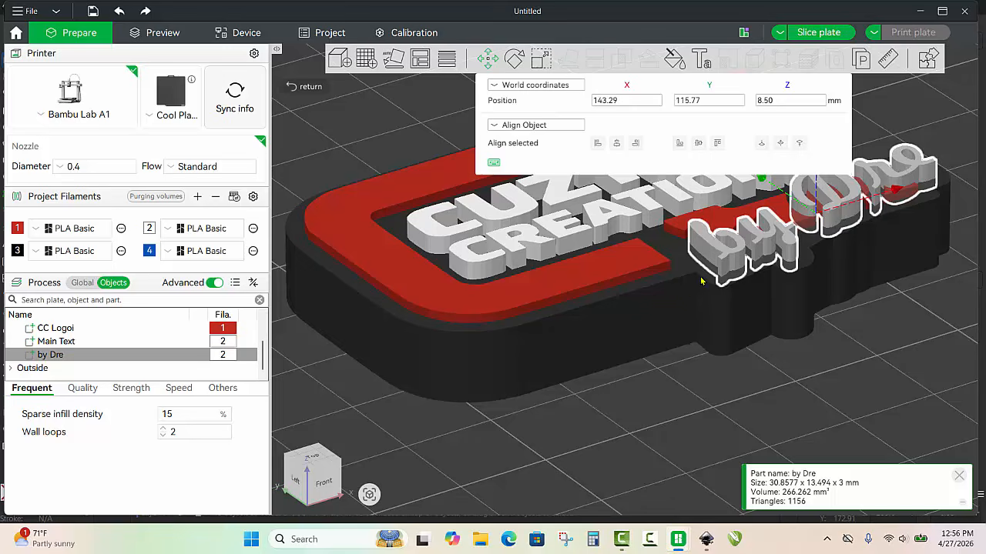
pyautogui.scroll(1, 702, 282)
pyautogui.click(781, 104)
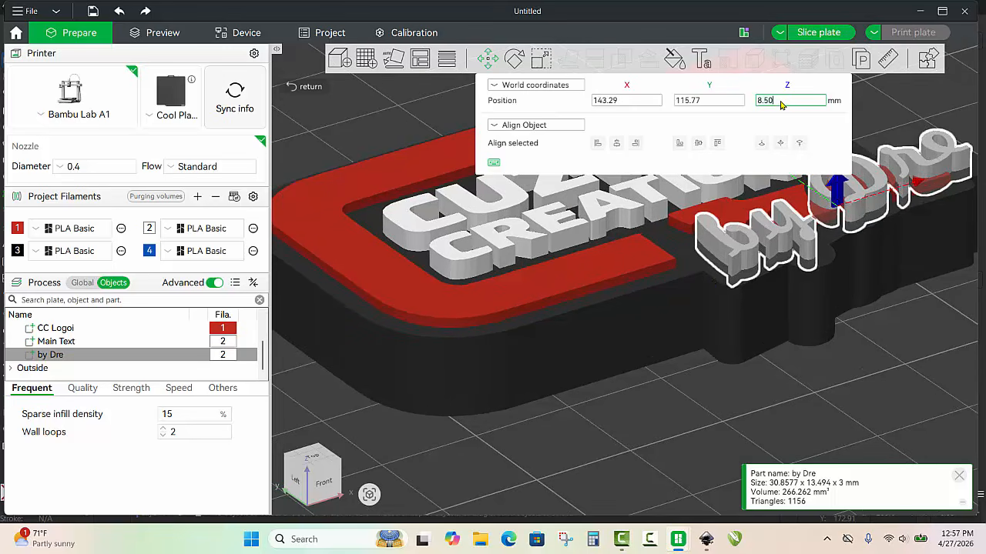
pyautogui.press('BackSpace')
pyautogui.press('BackSpace')
pyautogui.press('BackSpace')
pyautogui.press('Return')
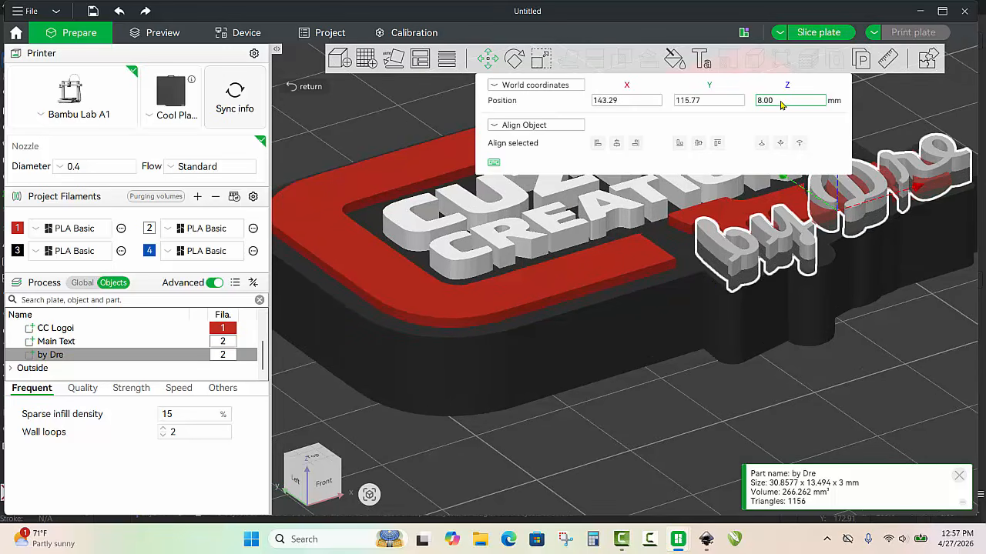
pyautogui.click(716, 395)
# - Examine the layering of the assembled logo parts from the left side and from several angles
pyautogui.moveTo(679, 426); pyautogui.dragTo(690, 423)
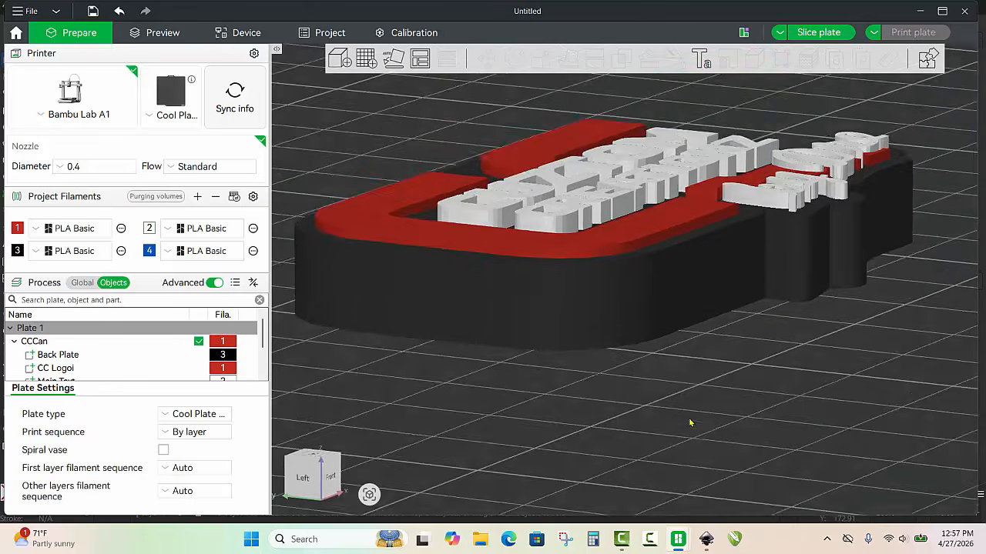
pyautogui.press('5')
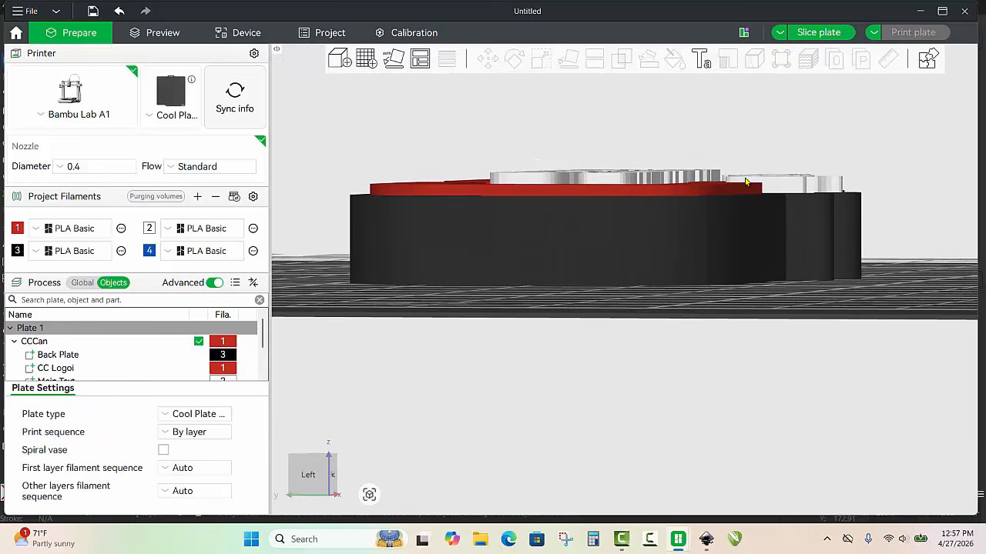
pyautogui.press('0')
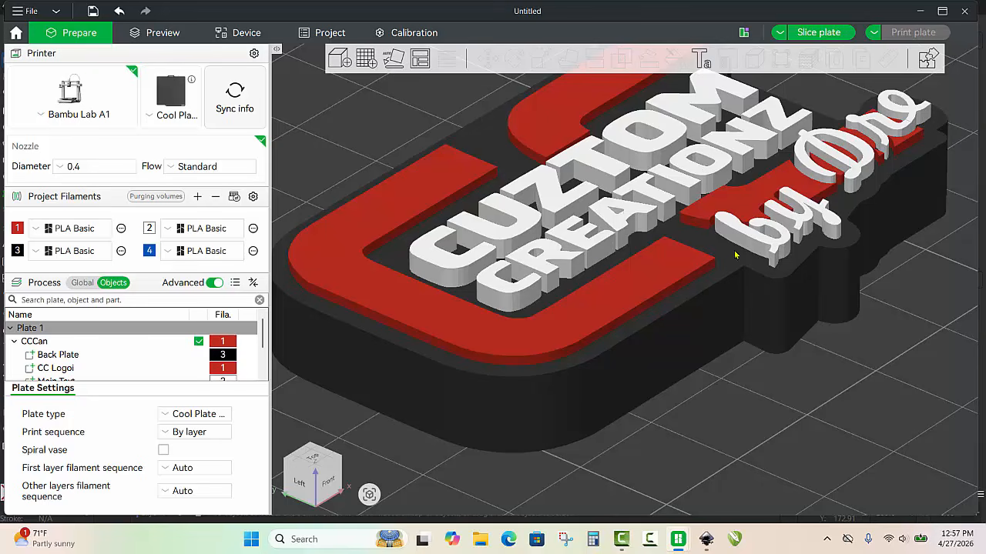
pyautogui.press('5')
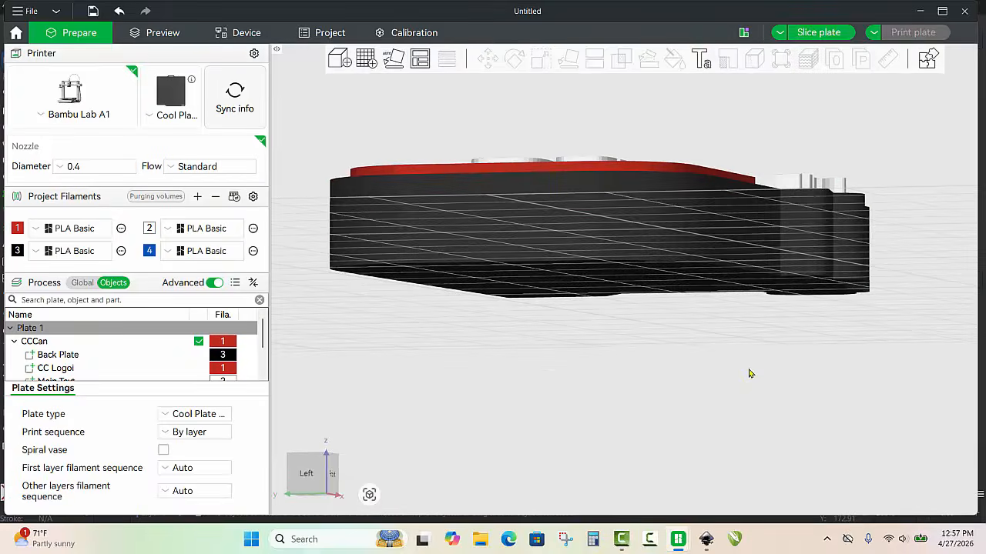
pyautogui.moveTo(760, 372); pyautogui.dragTo(704, 415)
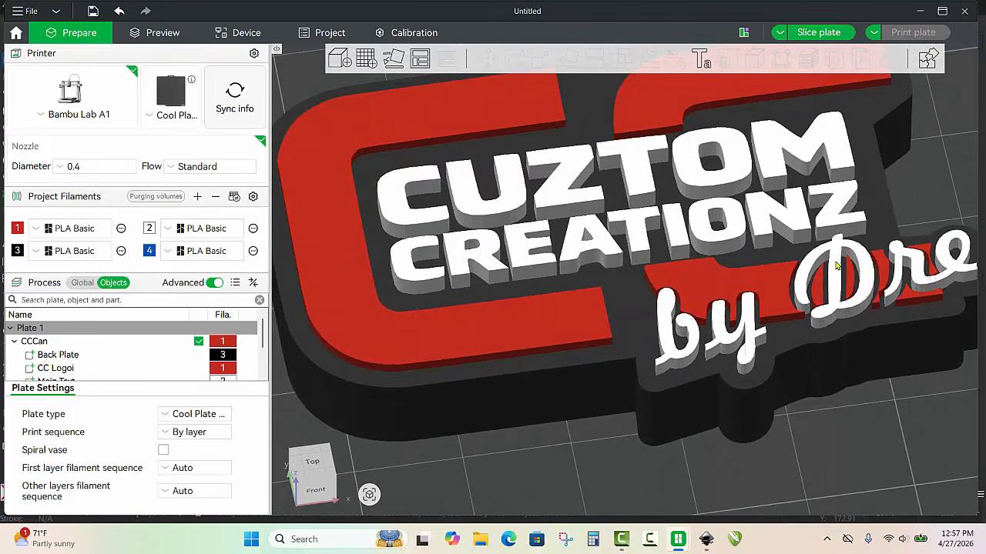
pyautogui.scroll(-6, 836, 265)
pyautogui.moveTo(617, 380); pyautogui.dragTo(603, 391)
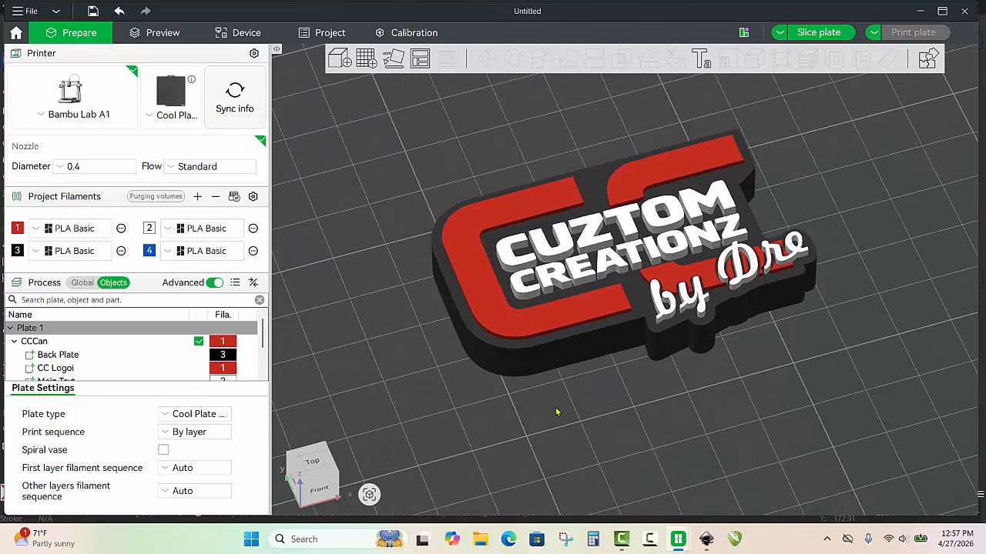
pyautogui.moveTo(412, 291); pyautogui.dragTo(564, 350)
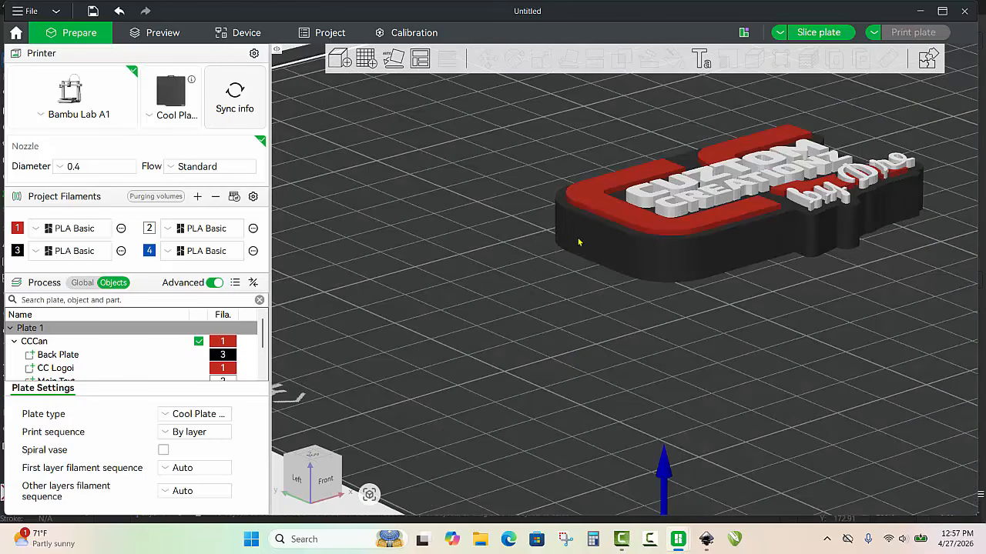
pyautogui.moveTo(714, 335); pyautogui.dragTo(662, 288)
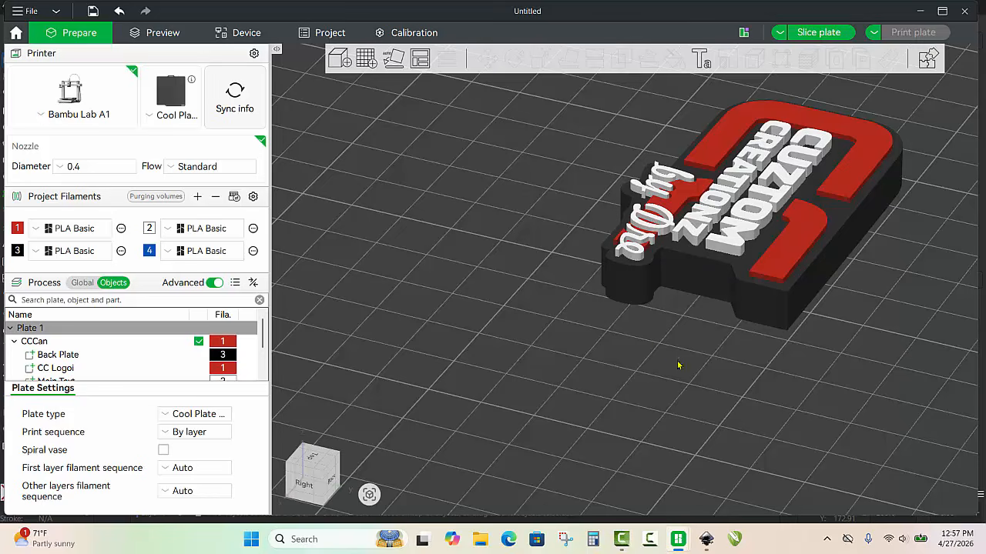
pyautogui.moveTo(677, 364); pyautogui.dragTo(575, 254)
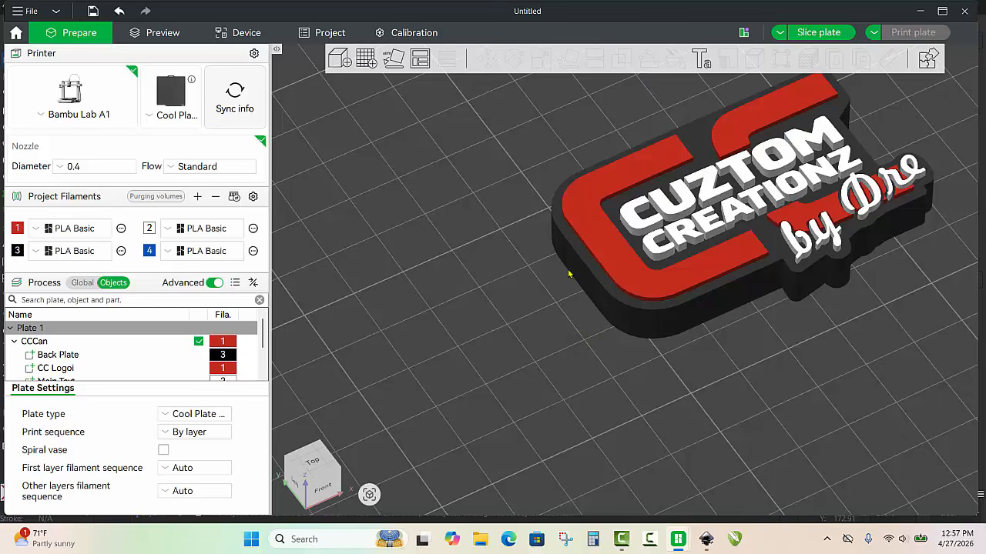
pyautogui.moveTo(600, 381); pyautogui.dragTo(580, 270, button='right')
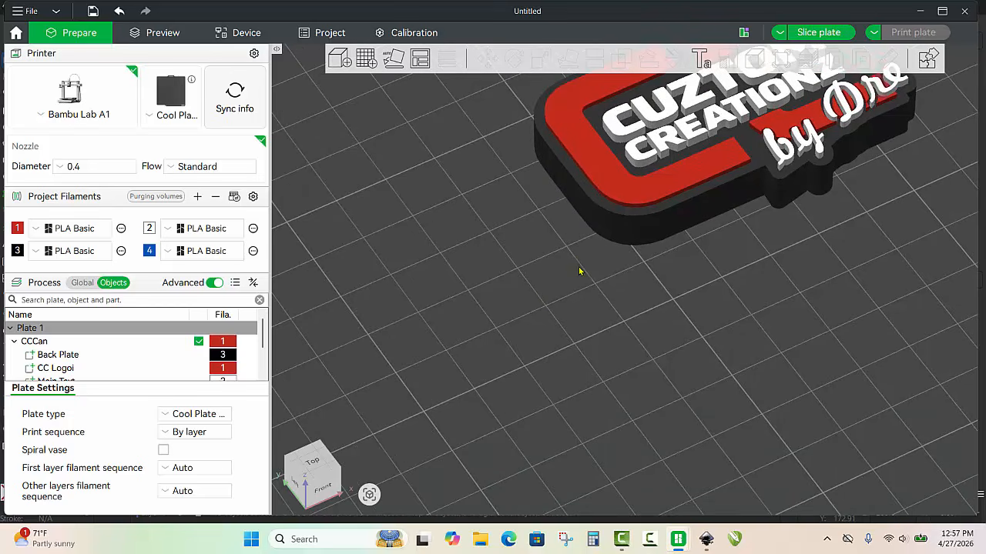
# - Add a cube primitive to the plate beside the logo
pyautogui.rightClick(546, 329)
pyautogui.moveTo(624, 450)
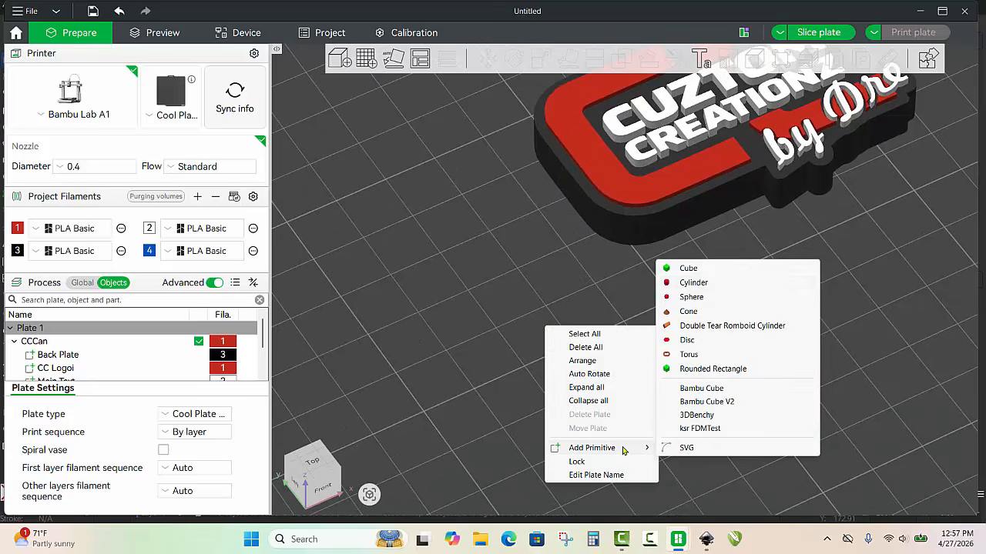
pyautogui.click(706, 269)
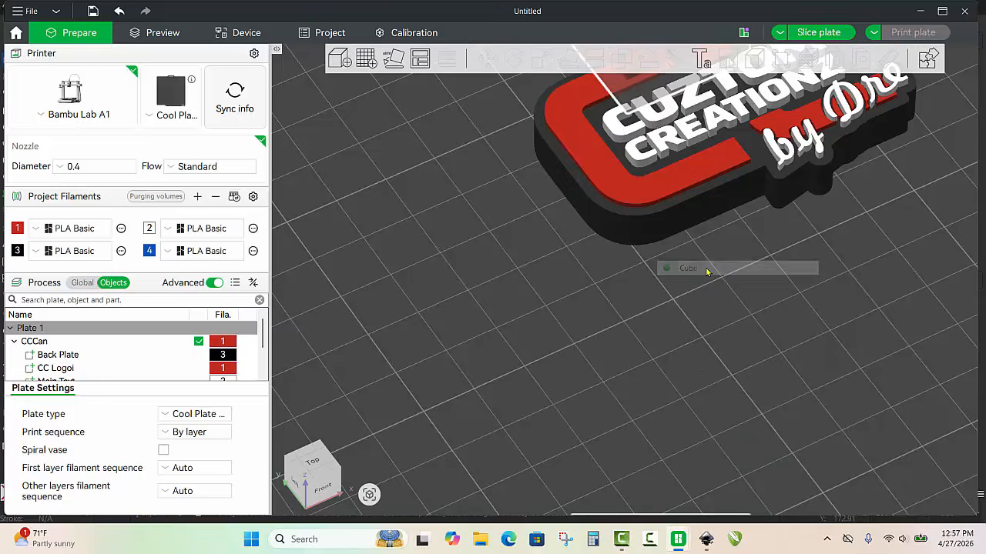
pyautogui.scroll(-3, 548, 216)
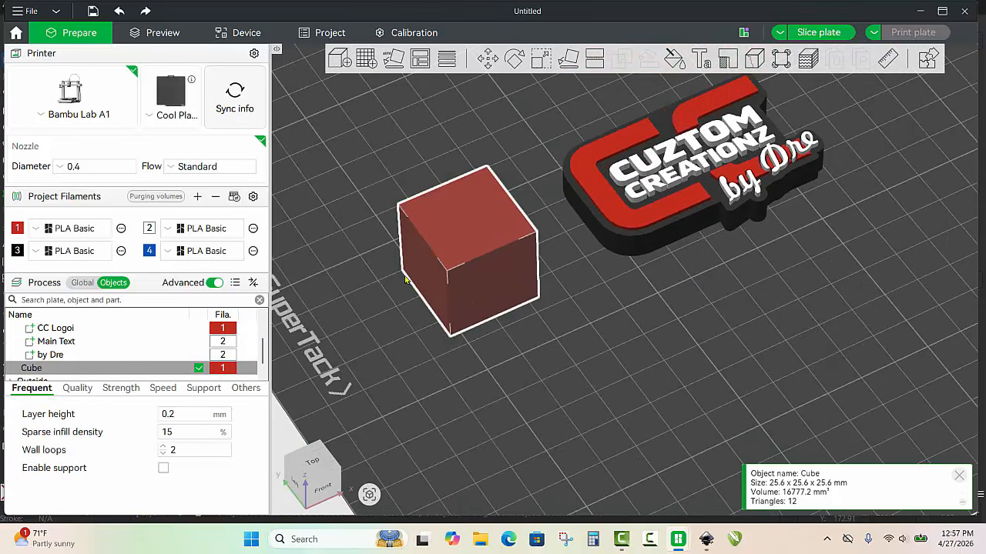
# - Scale the cube non-uniformly to a Y size of 16 mm
pyautogui.click(539, 63)
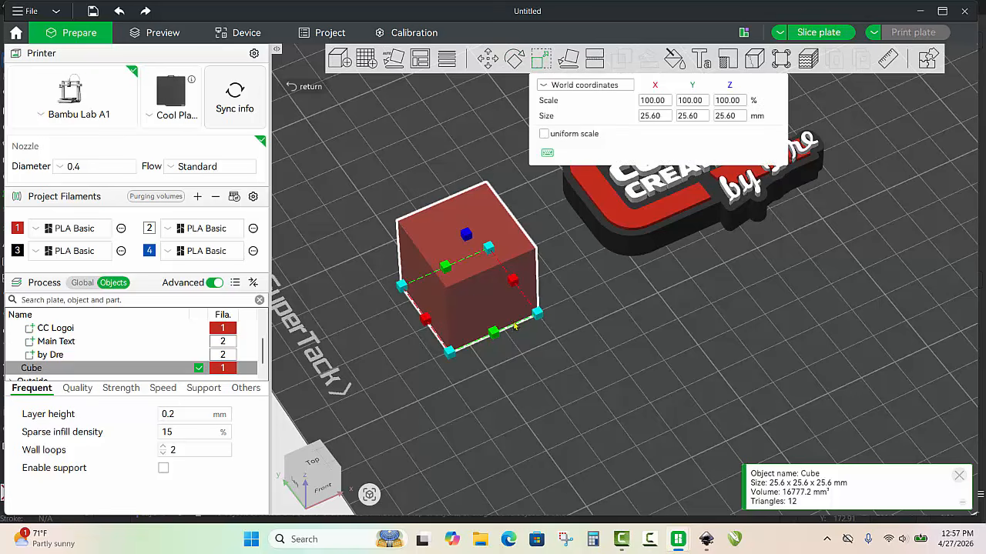
pyautogui.click(702, 116)
pyautogui.hotkey('ctrl', 'a')
pyautogui.write('1')
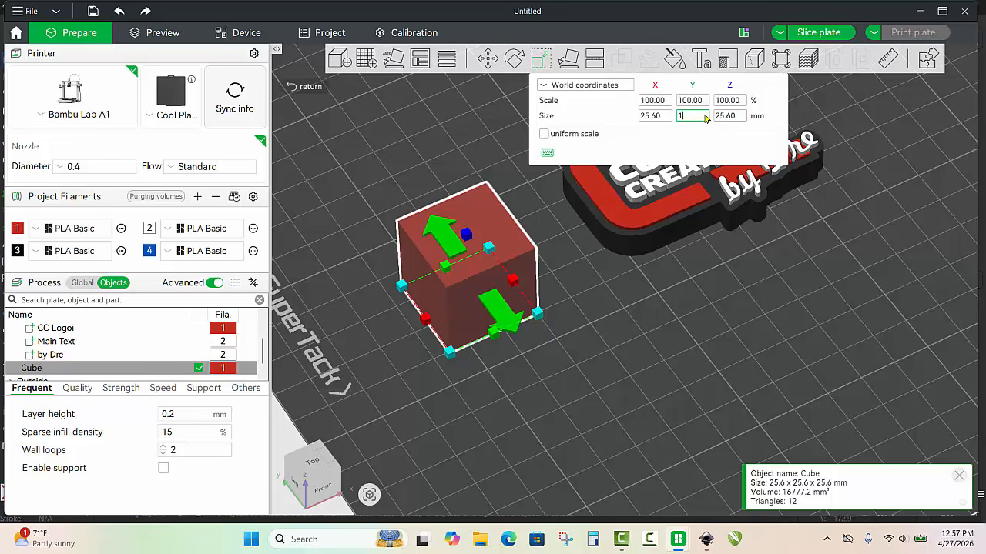
pyautogui.write('6')
pyautogui.press('Return')
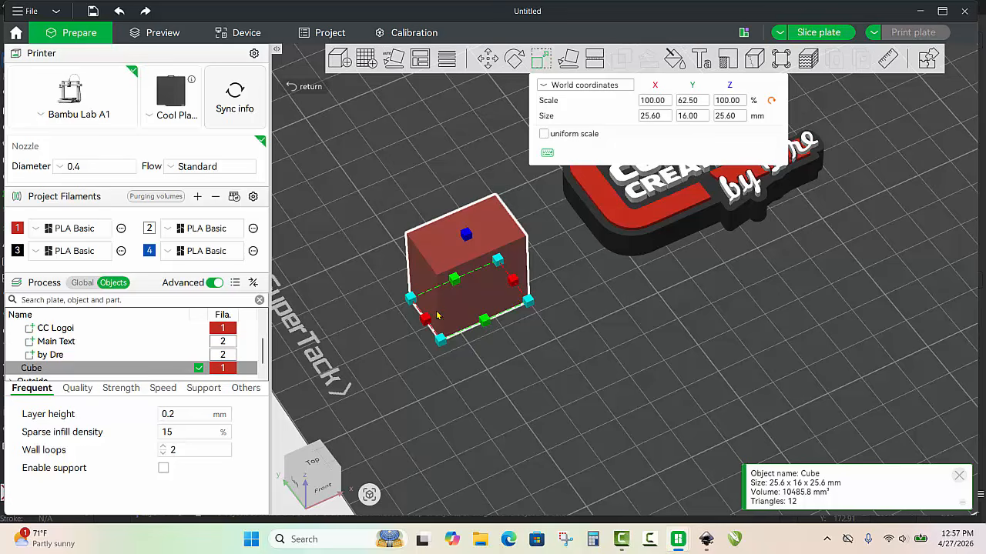
# - Set the cube's X size to 20 mm
pyautogui.click(649, 116)
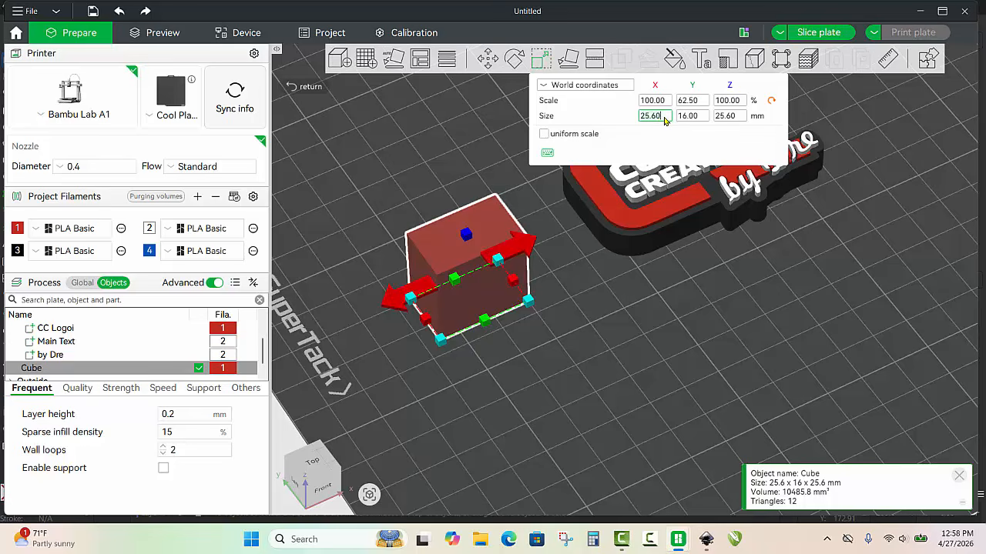
pyautogui.press('BackSpace')
pyautogui.press('BackSpace')
pyautogui.press('BackSpace')
pyautogui.press('BackSpace')
pyautogui.press('BackSpace')
pyautogui.write('20')
pyautogui.press('Return')
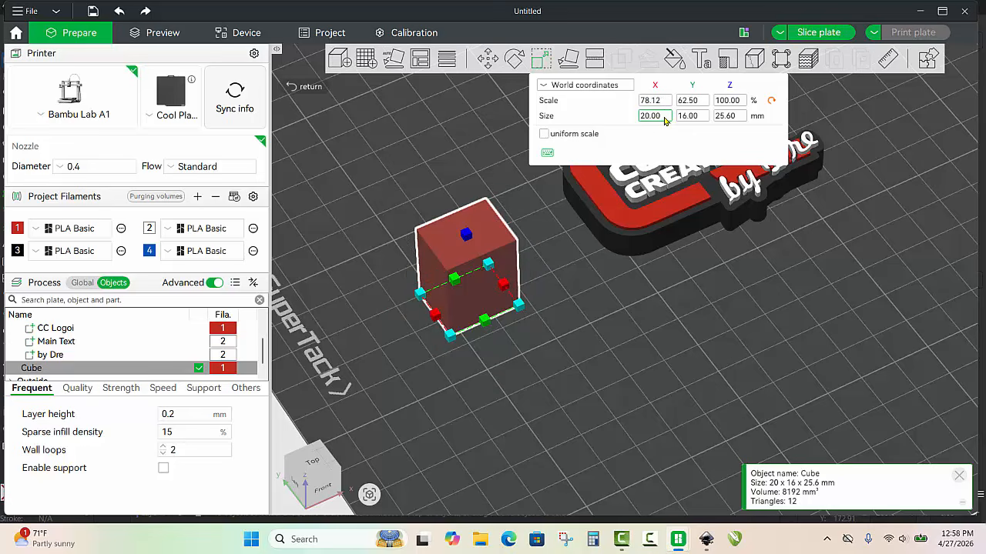
# - Flatten the cube to a Z size of 2 mm and clear the selection
pyautogui.click(735, 116)
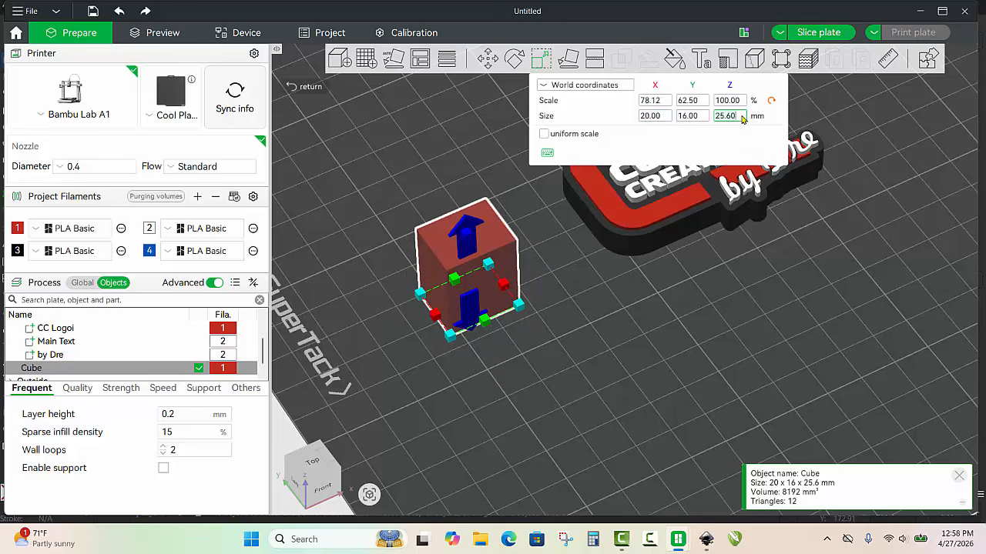
pyautogui.press('BackSpace')
pyautogui.press('BackSpace')
pyautogui.press('BackSpace')
pyautogui.press('BackSpace')
pyautogui.press('BackSpace')
pyautogui.write('2')
pyautogui.press('Return')
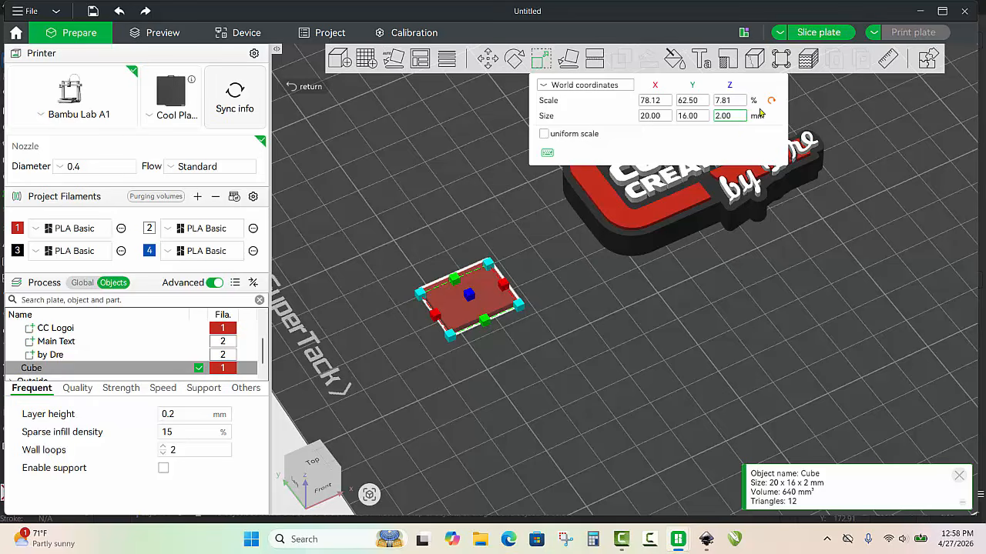
pyautogui.click(522, 354)
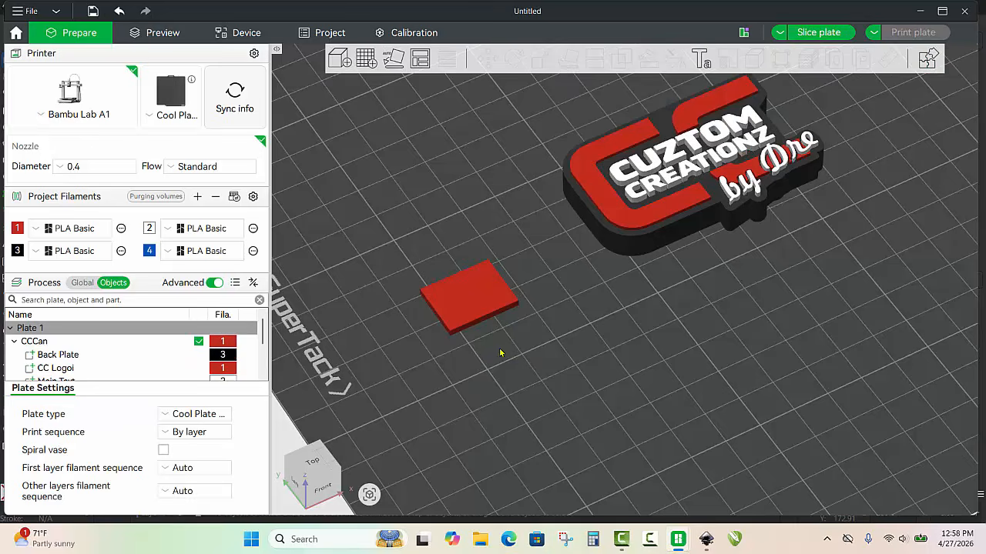
# - Merge the flattened cube and the CCCan logo into one assembly and clear the selection
pyautogui.click(454, 321)
pyautogui.scroll(3, 455, 322)
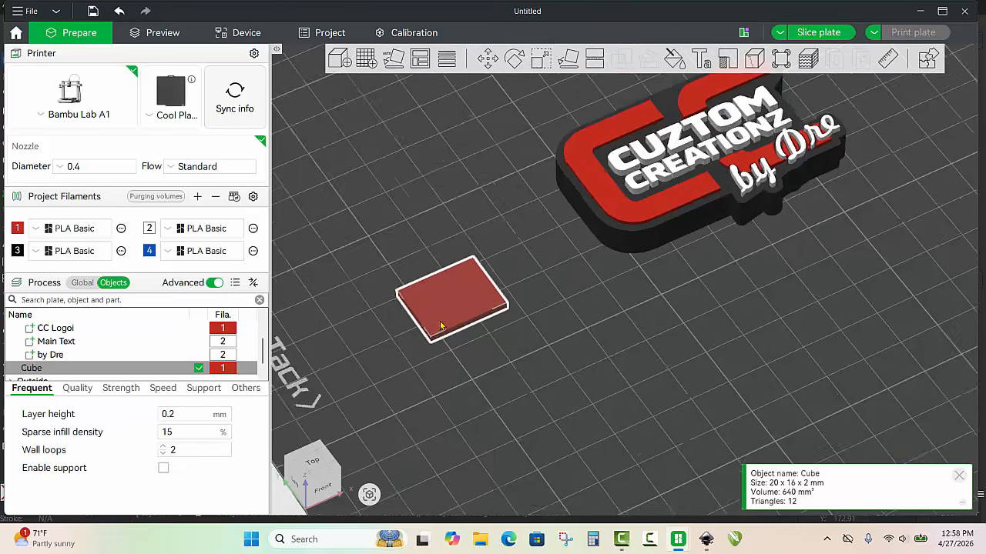
pyautogui.scroll(-5, 702, 342)
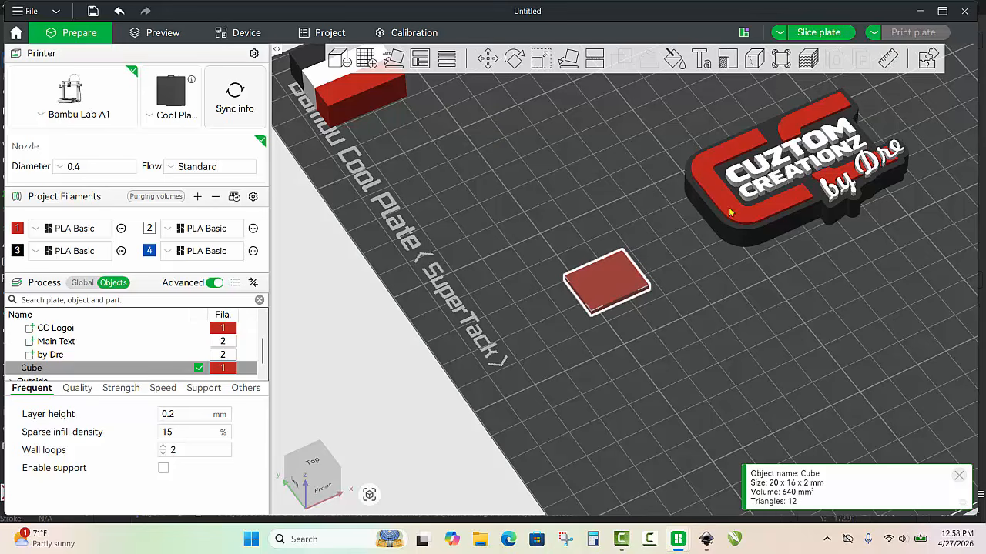
pyautogui.click(654, 299)
pyautogui.click(626, 295)
pyautogui.keyDown('ctrl'); pyautogui.click(741, 204); pyautogui.keyUp('ctrl')
pyautogui.rightClick(748, 202)
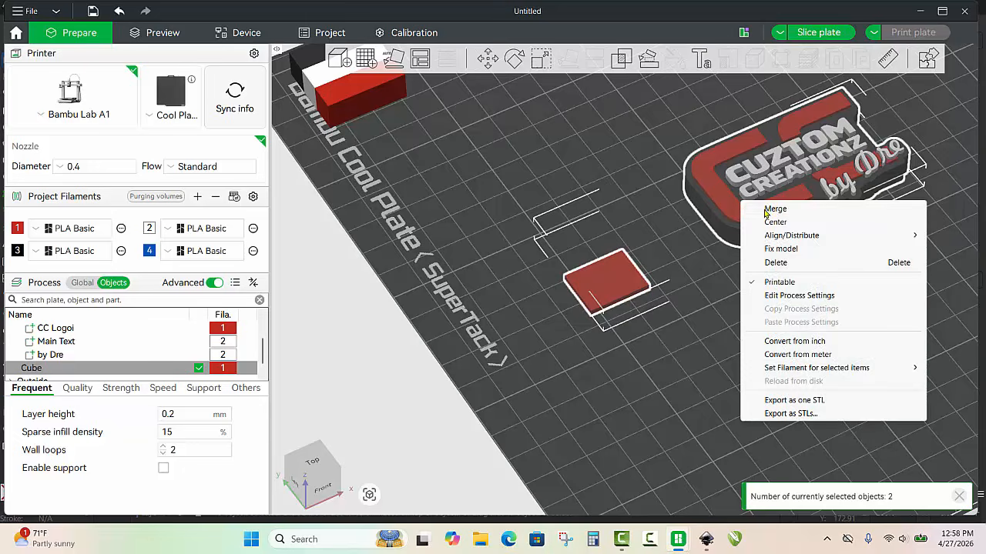
pyautogui.click(763, 207)
pyautogui.click(711, 269)
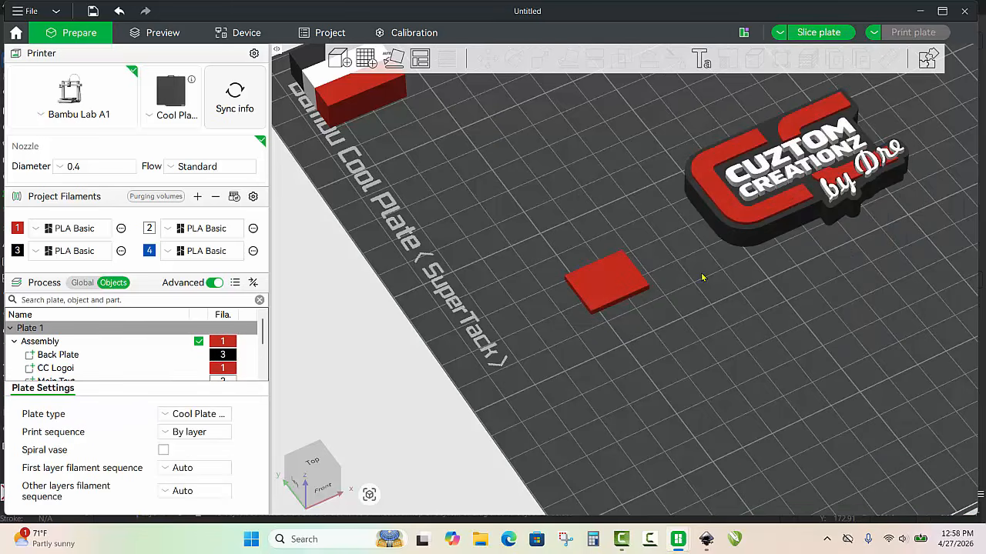
# - Move the Cube part alone within the assembly so it overlaps the outer edge of the back plate beside the C
pyautogui.click(591, 277)
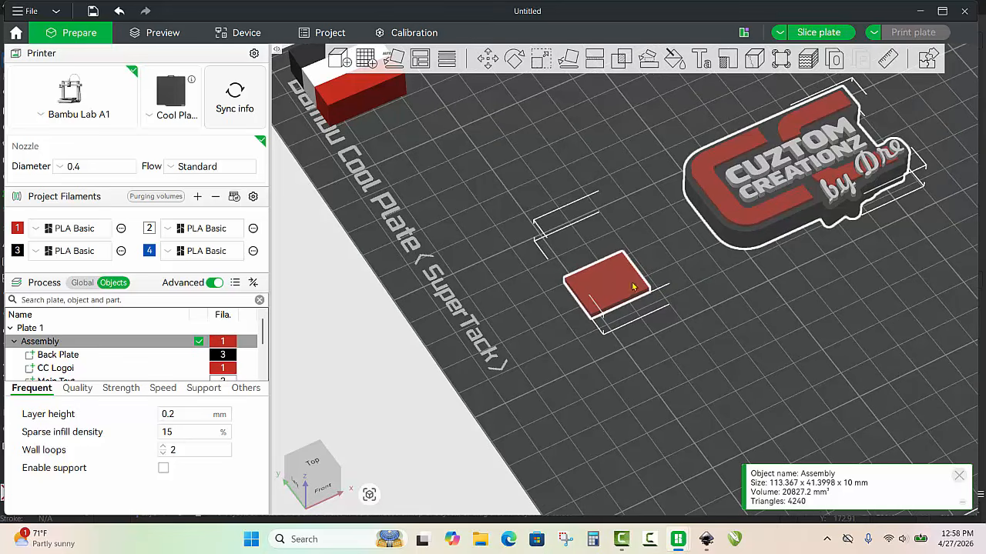
pyautogui.click(669, 272)
pyautogui.click(610, 289)
pyautogui.moveTo(611, 289); pyautogui.dragTo(664, 254)
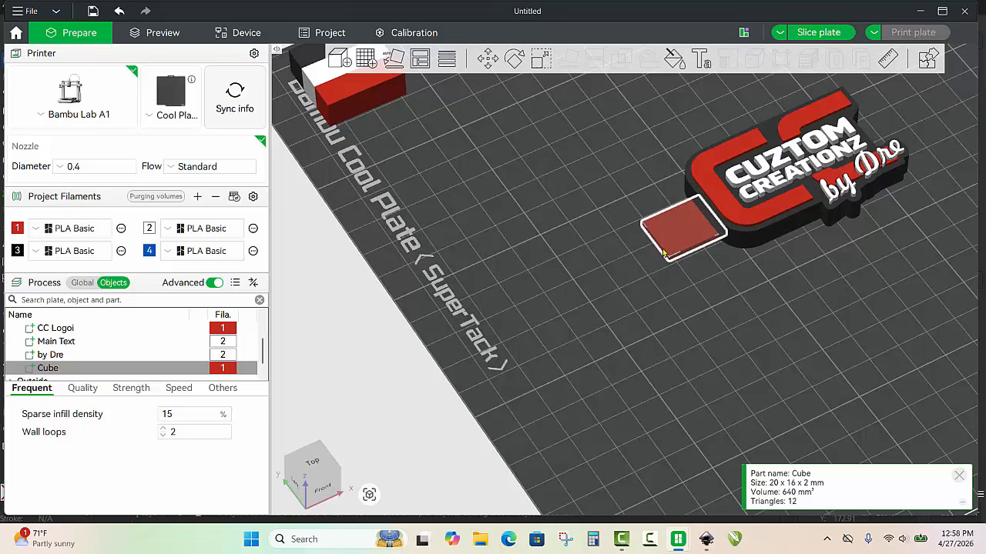
# - Clear the selection and examine from several angles how the cube tab meets the back plate's end
pyautogui.click(634, 285)
pyautogui.scroll(5, 710, 231)
pyautogui.moveTo(717, 317); pyautogui.dragTo(719, 310)
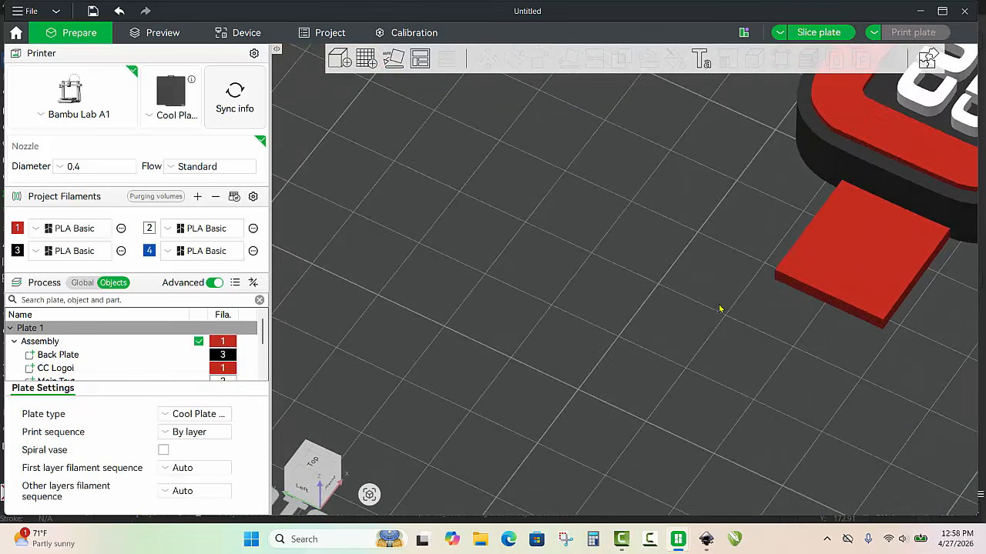
pyautogui.scroll(-4, 698, 294)
pyautogui.moveTo(719, 229); pyautogui.dragTo(451, 259, button='right')
pyautogui.scroll(3, 491, 300)
pyautogui.scroll(7, 493, 302)
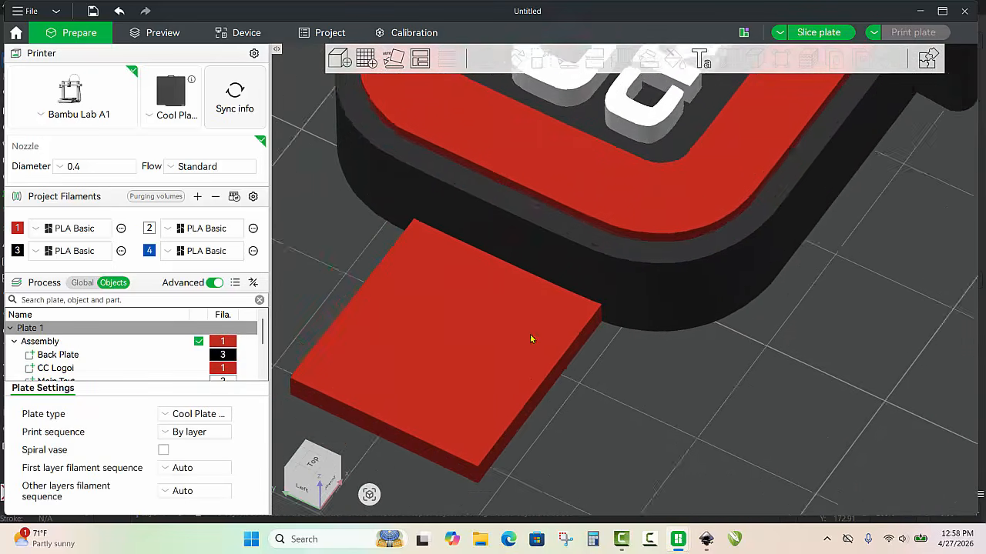
pyautogui.moveTo(615, 384); pyautogui.dragTo(619, 377)
pyautogui.scroll(-1, 617, 378)
pyautogui.scroll(-2, 618, 377)
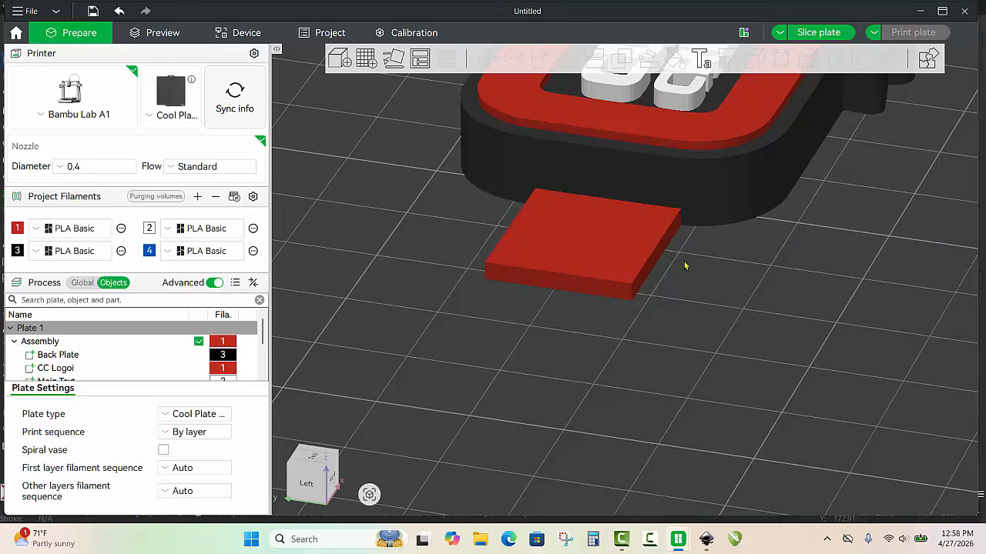
pyautogui.moveTo(685, 266); pyautogui.dragTo(697, 315)
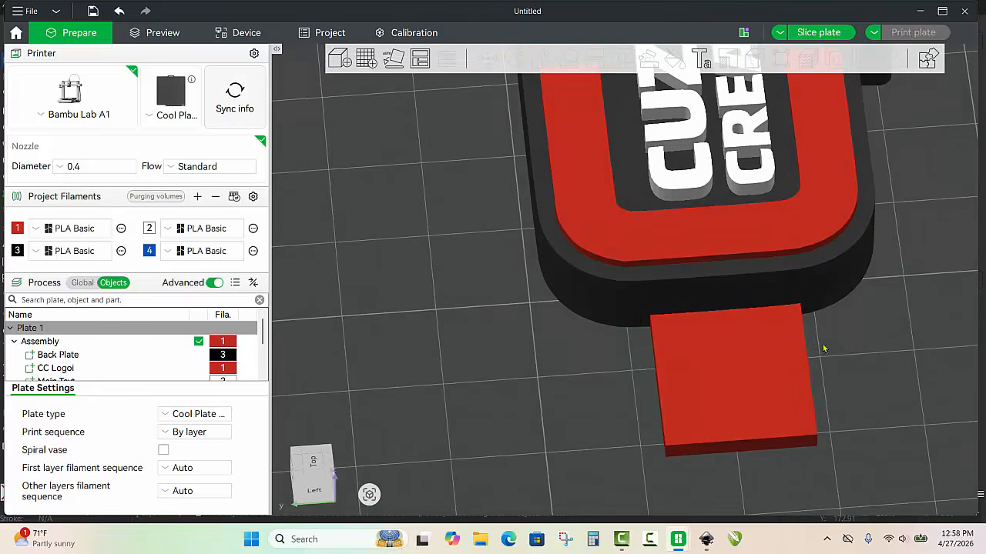
pyautogui.moveTo(881, 360); pyautogui.dragTo(865, 341)
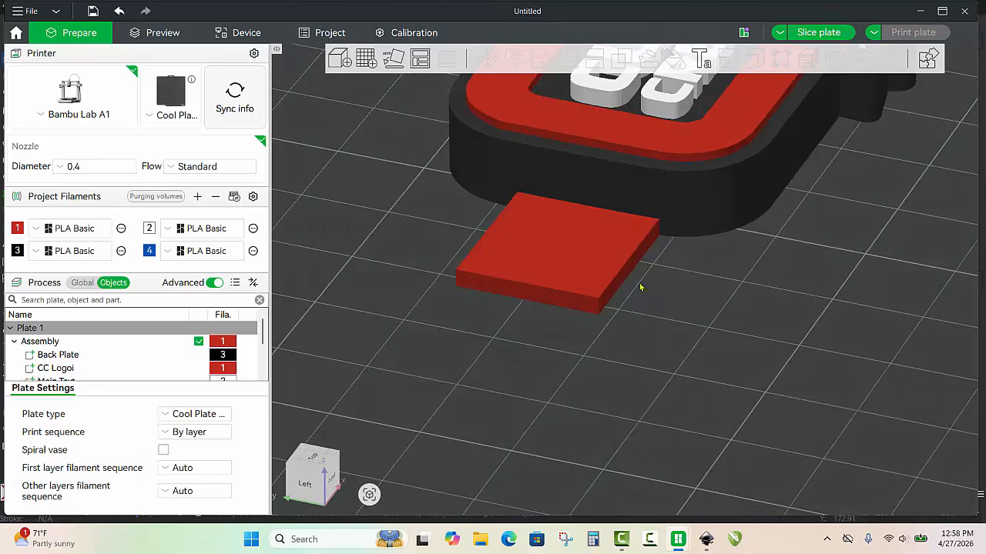
# - Nudge the Cube part slightly along the Y axis at the back plate's end and clear the selection
pyautogui.click(602, 283)
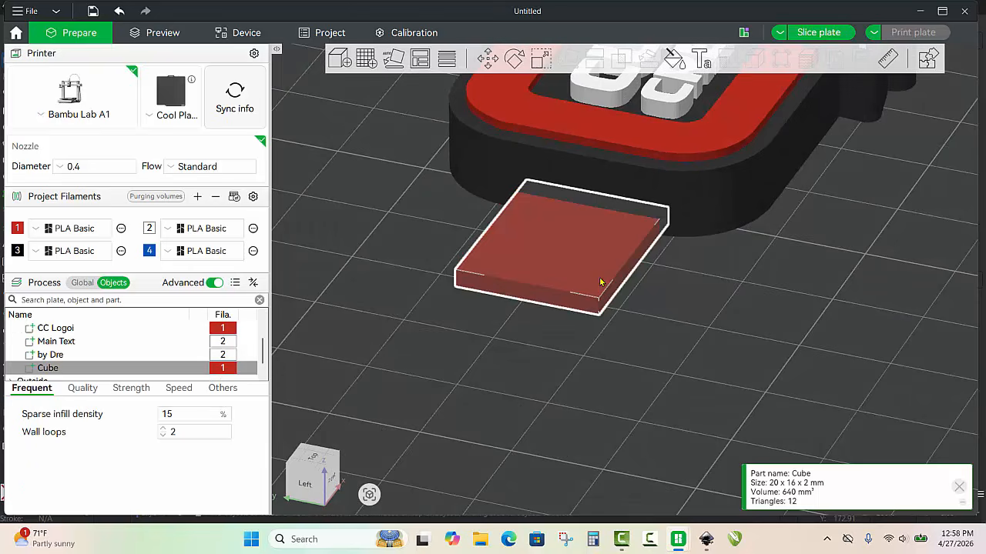
pyautogui.press('m')
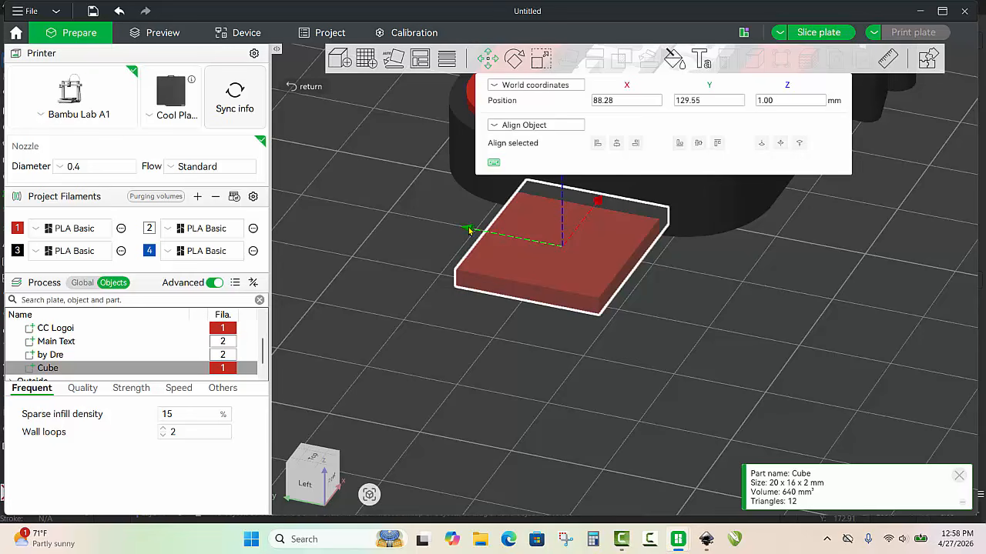
pyautogui.moveTo(467, 229); pyautogui.dragTo(464, 230)
pyautogui.click(450, 331)
pyautogui.scroll(-3, 532, 369)
pyautogui.moveTo(588, 355); pyautogui.dragTo(562, 367)
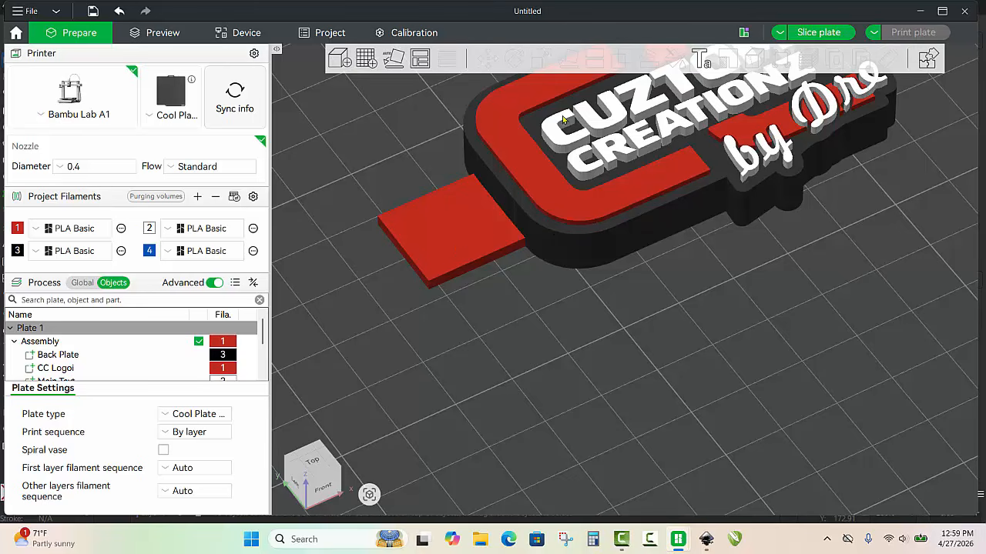
# - Lengthen the Cube part to an X size of 30 mm and clear the selection
pyautogui.click(465, 245)
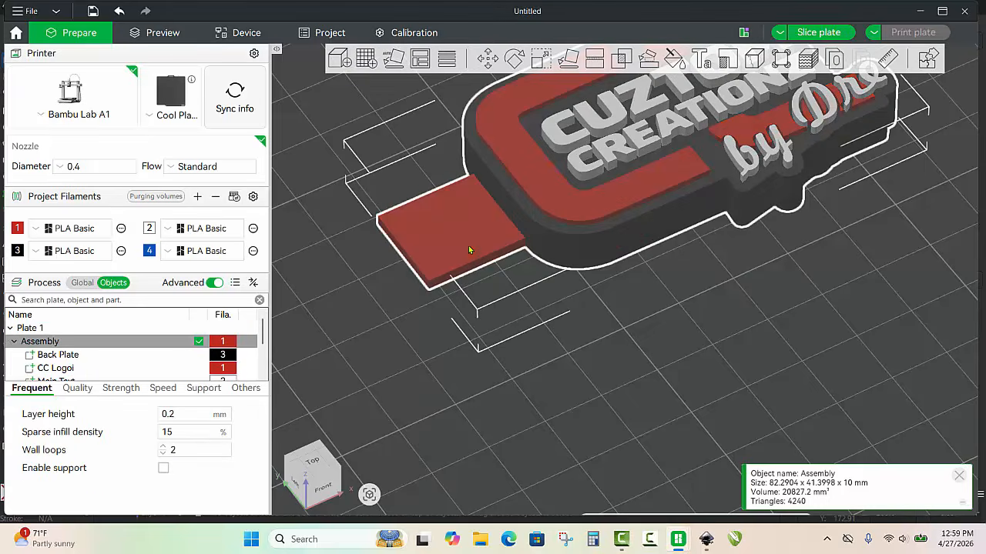
pyautogui.click(472, 251)
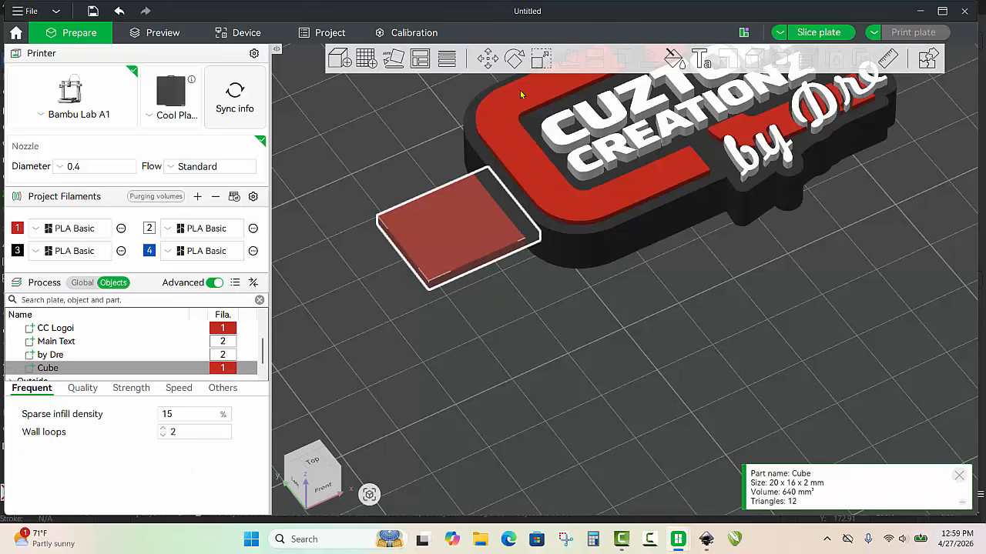
pyautogui.click(541, 59)
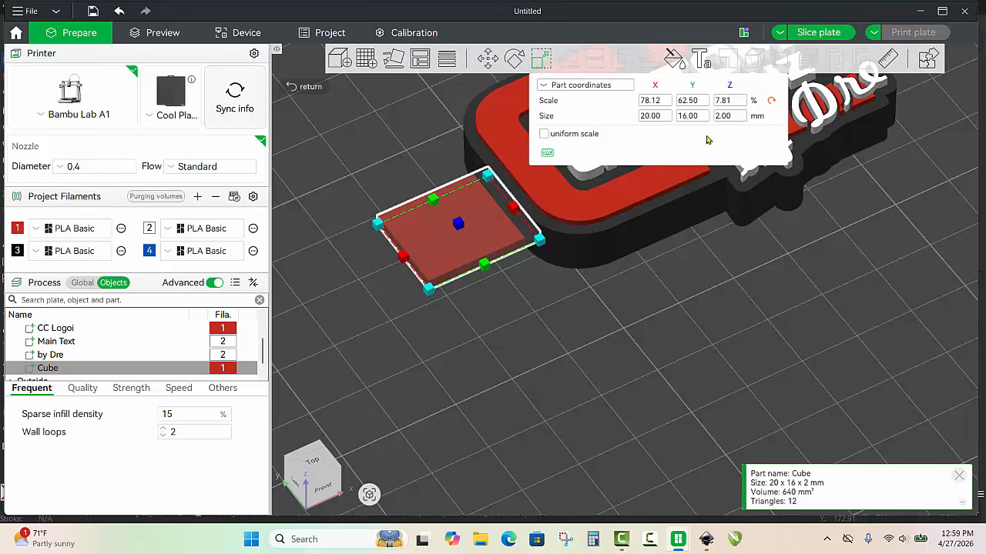
pyautogui.click(667, 119)
pyautogui.press('BackSpace')
pyautogui.press('BackSpace')
pyautogui.press('BackSpace')
pyautogui.press('BackSpace')
pyautogui.press('BackSpace')
pyautogui.write('30')
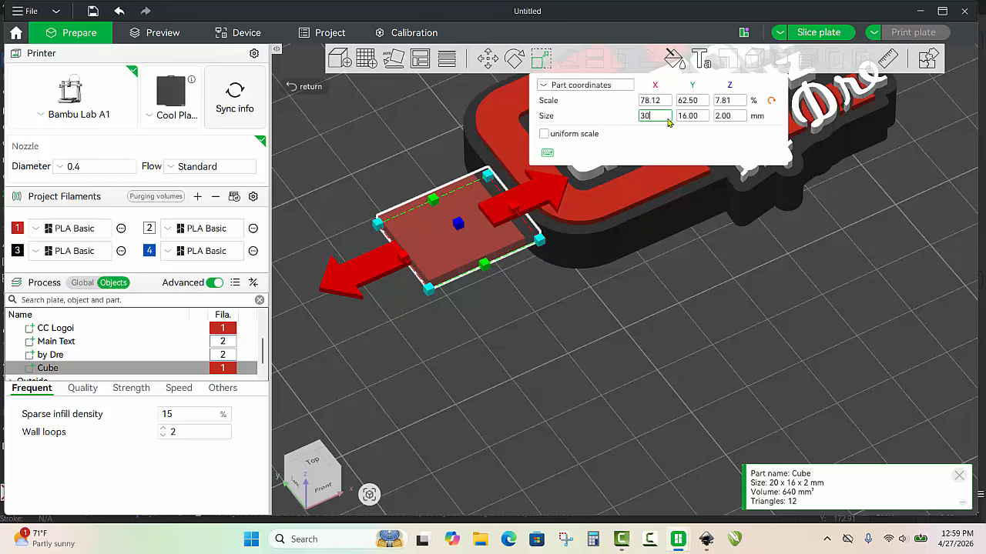
pyautogui.press('Return')
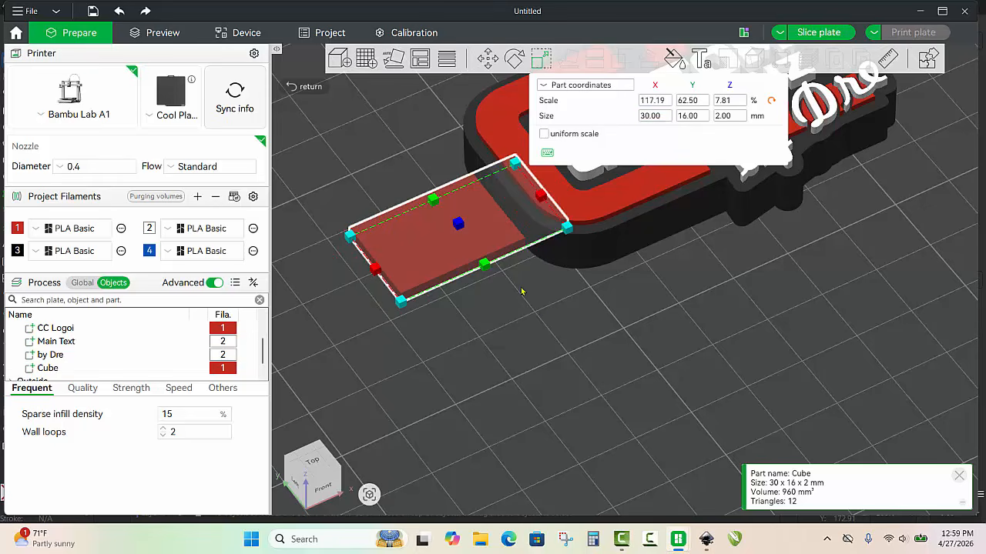
pyautogui.click(522, 292)
pyautogui.click(522, 297)
# - Assemble face to face with the back plate's end as fixed face, the cube's outer end as moving face, and a parallel distance of 0
pyautogui.click(548, 254)
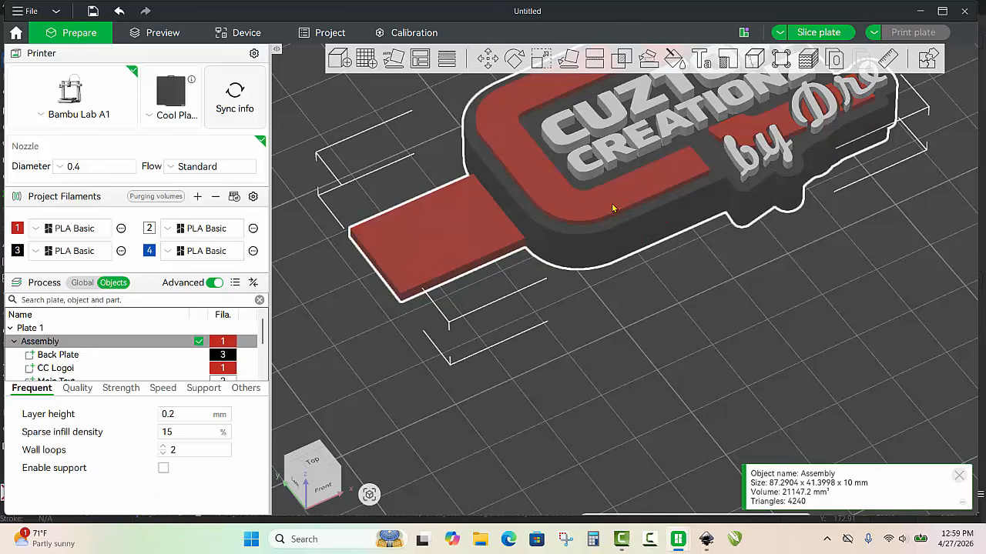
pyautogui.click(649, 62)
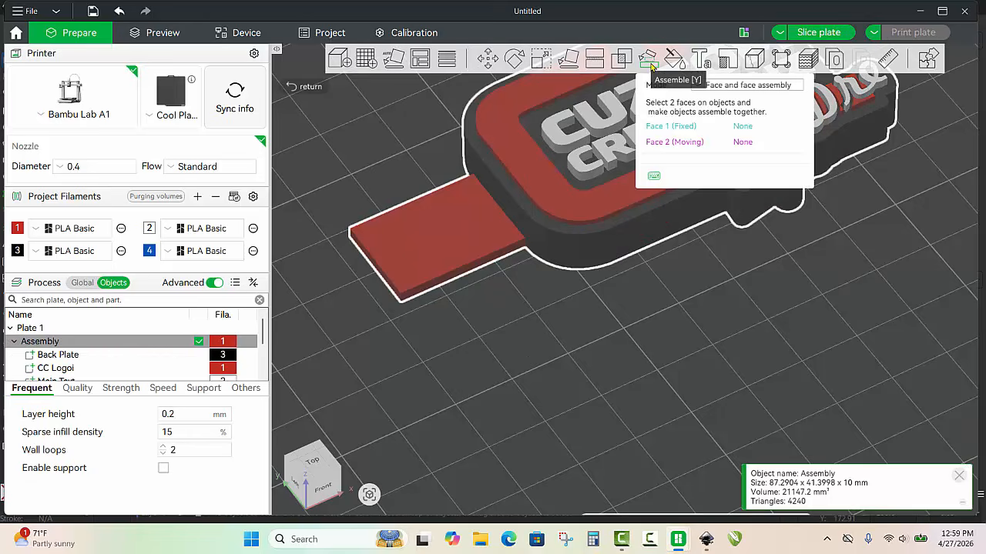
pyautogui.click(505, 199)
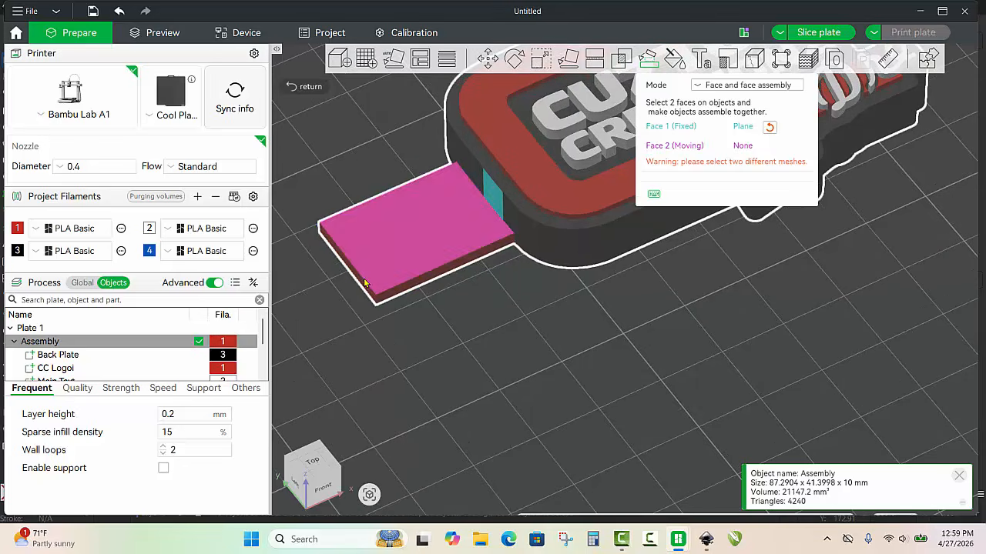
pyautogui.click(363, 283)
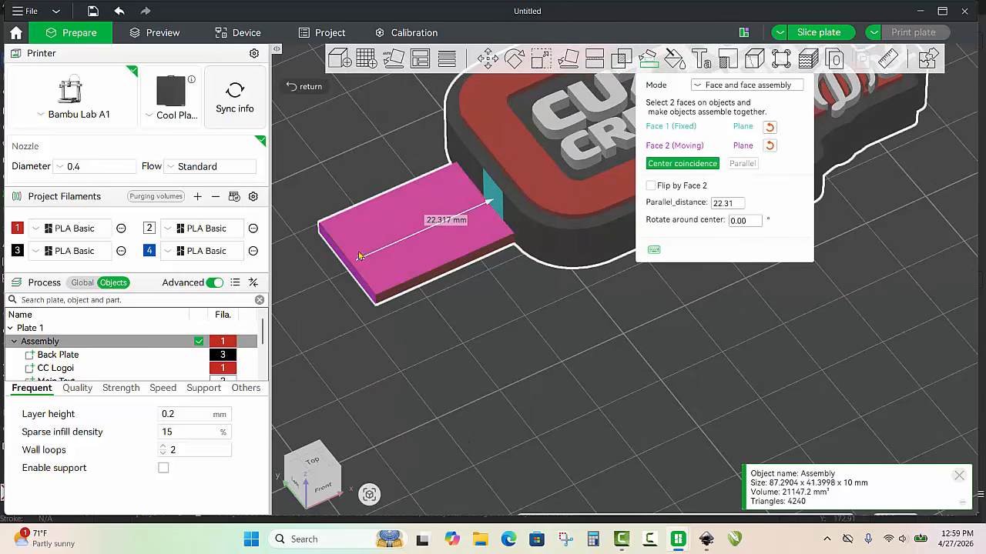
pyautogui.click(735, 204)
pyautogui.write('0')
pyautogui.press('Return')
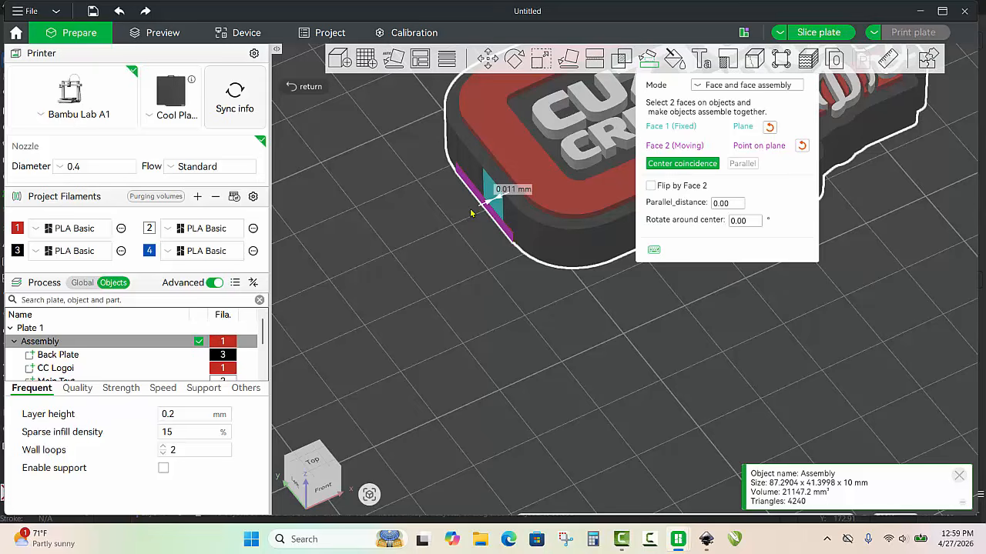
# - Leave the face assembly, clear the selection and inspect the cube's end face against the back plate's end
pyautogui.press('m')
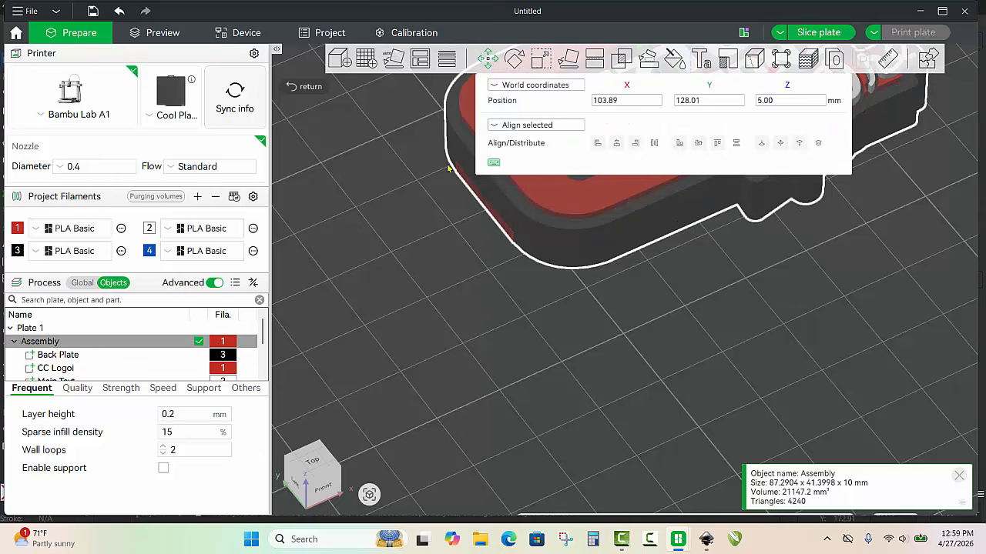
pyautogui.scroll(-4, 486, 360)
pyautogui.click(457, 244)
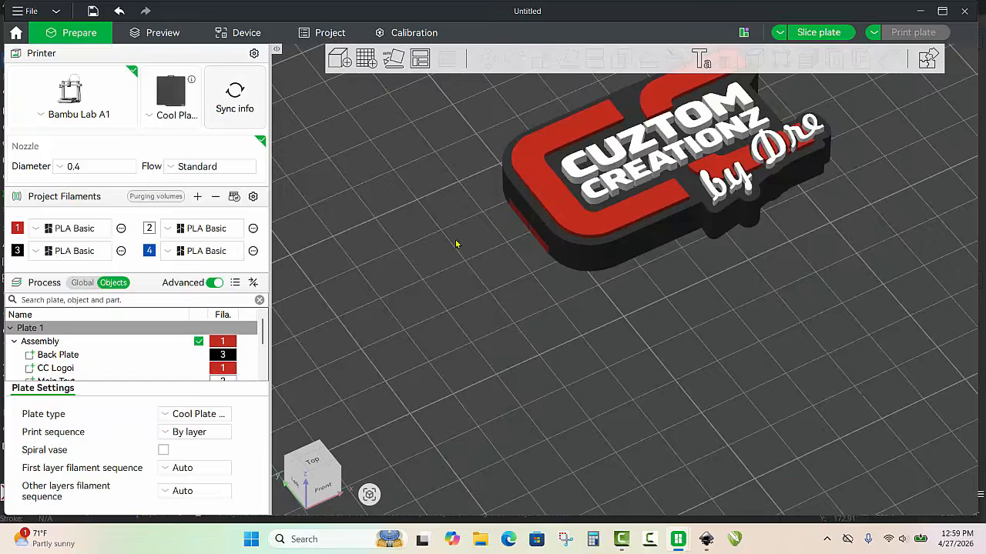
pyautogui.scroll(3, 456, 240)
pyautogui.scroll(5, 577, 339)
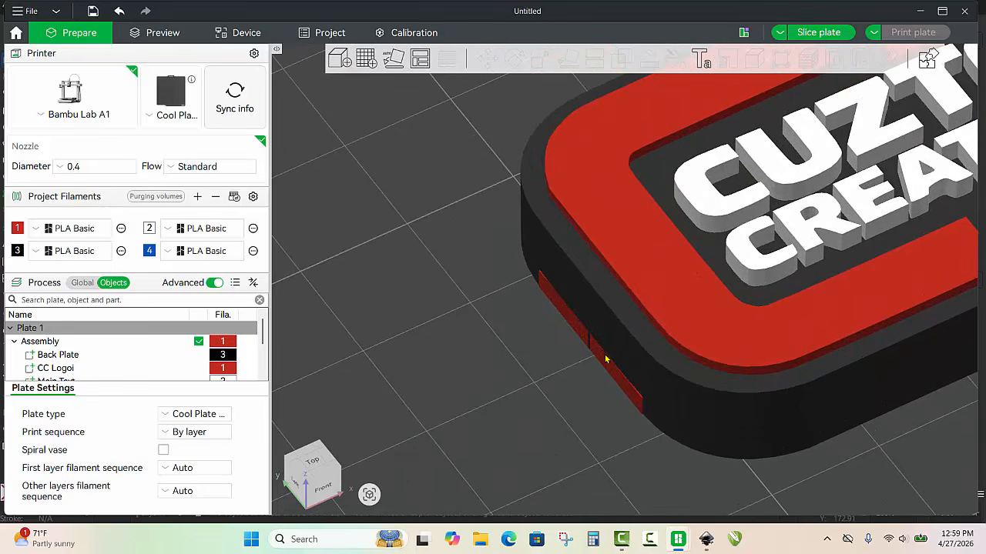
# - Move the Cube part to X position 100.59 in world coordinates so it sticks out of the back plate, and clear the selection
pyautogui.click(605, 360)
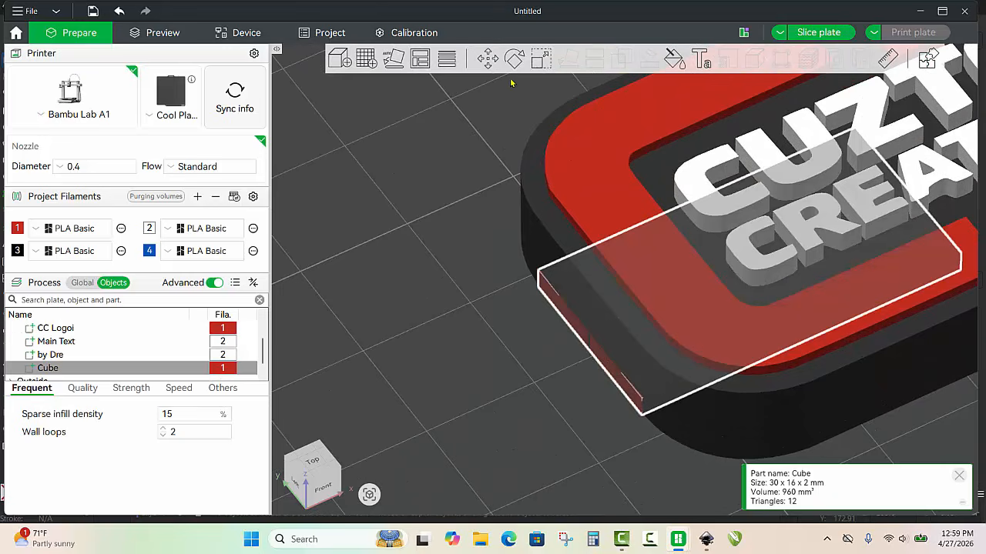
pyautogui.click(488, 60)
pyautogui.scroll(-3, 513, 405)
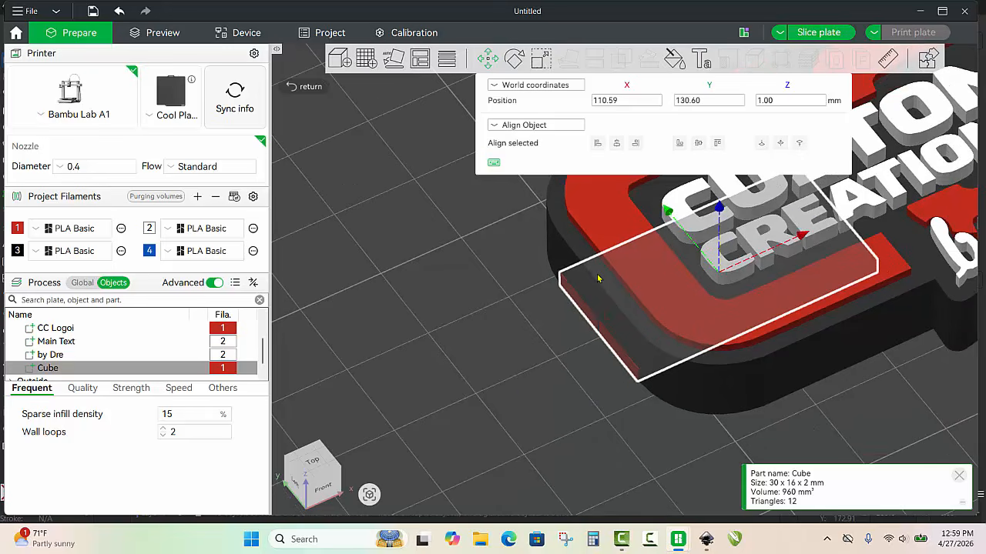
pyautogui.scroll(-5, 488, 332)
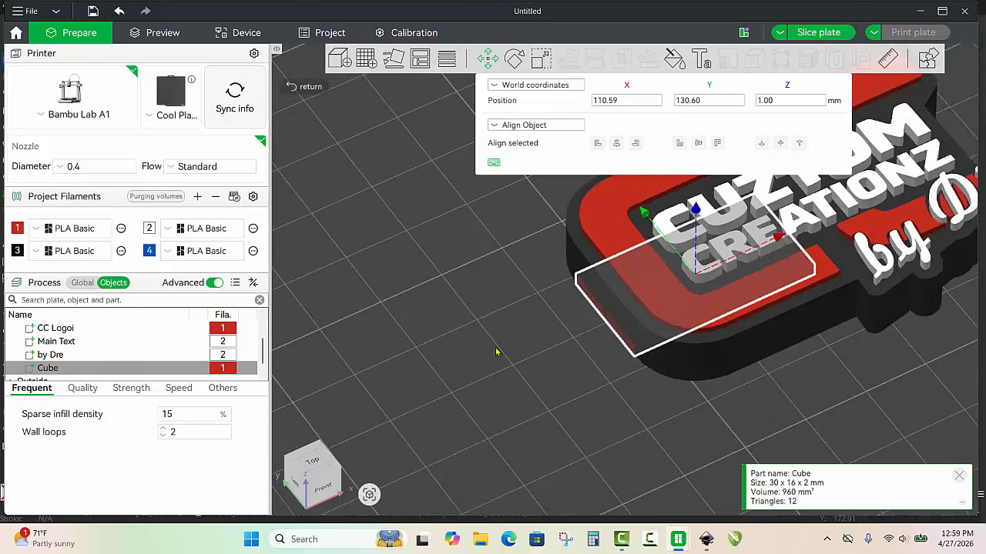
pyautogui.scroll(5, 451, 358)
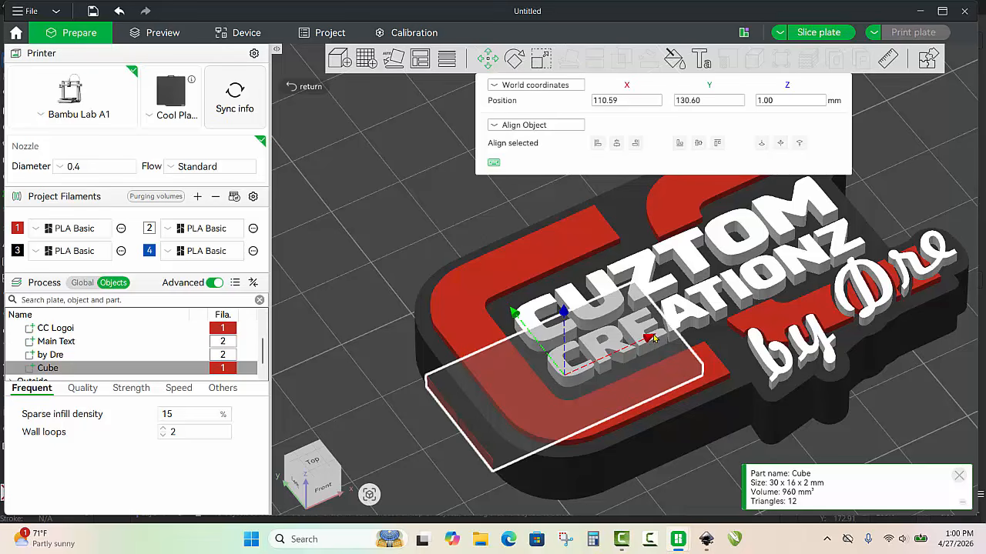
pyautogui.click(606, 105)
pyautogui.write('1')
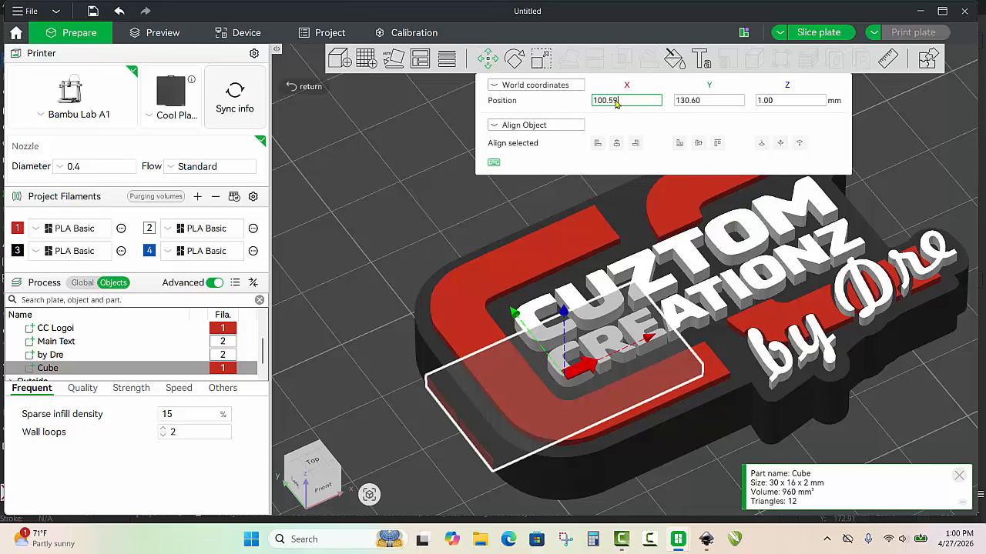
pyautogui.write('00.59')
pyautogui.press('Return')
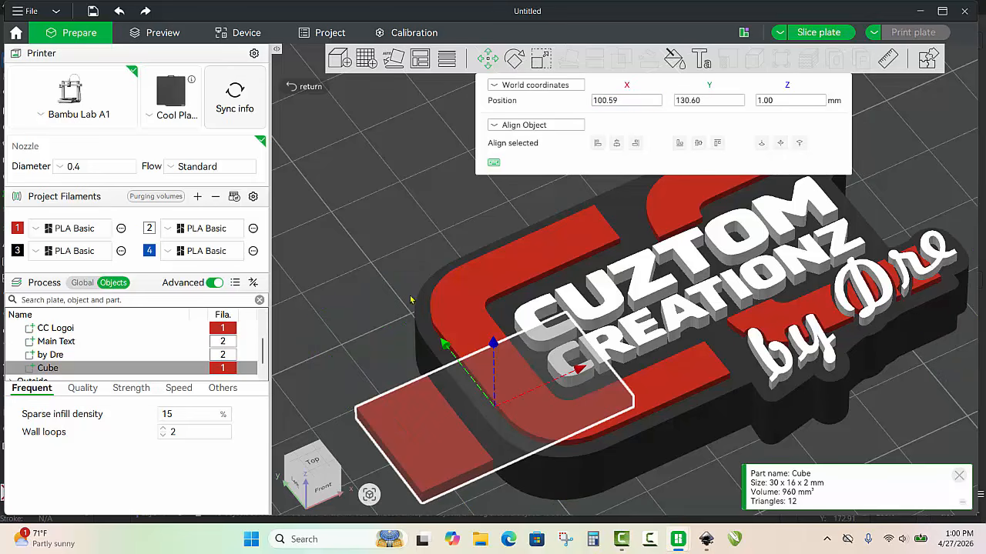
pyautogui.scroll(-2, 428, 282)
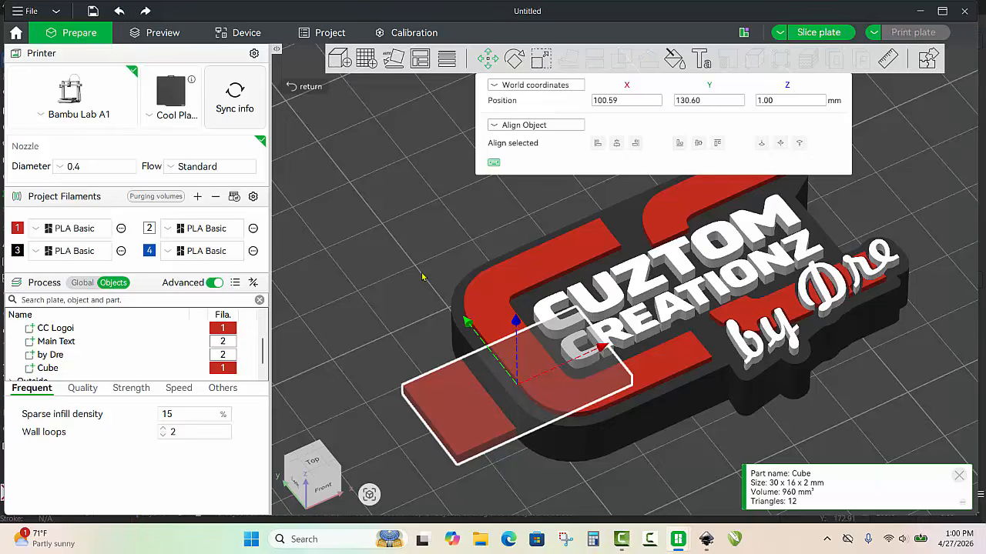
pyautogui.click(424, 279)
# - Raise the Cube part to Z position 2.5 mm, clear the selection and check its height at the back plate's end
pyautogui.scroll(-2, 424, 279)
pyautogui.moveTo(442, 456); pyautogui.dragTo(445, 435)
pyautogui.scroll(5, 457, 412)
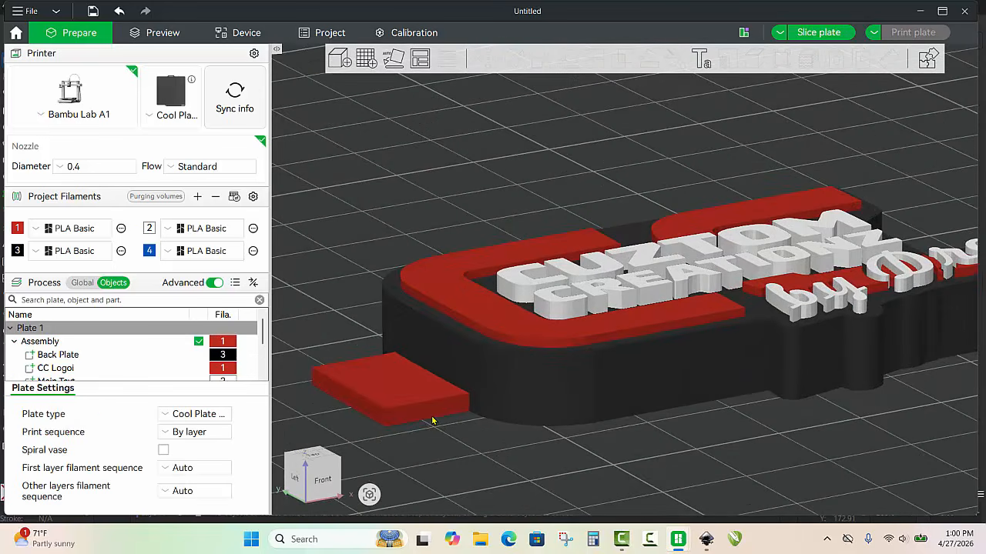
pyautogui.click(432, 416)
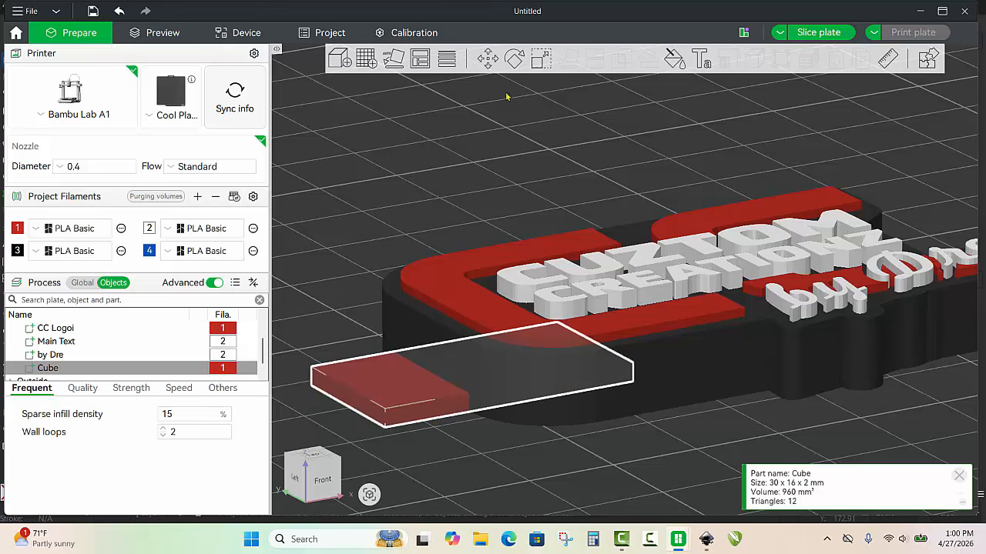
pyautogui.click(487, 59)
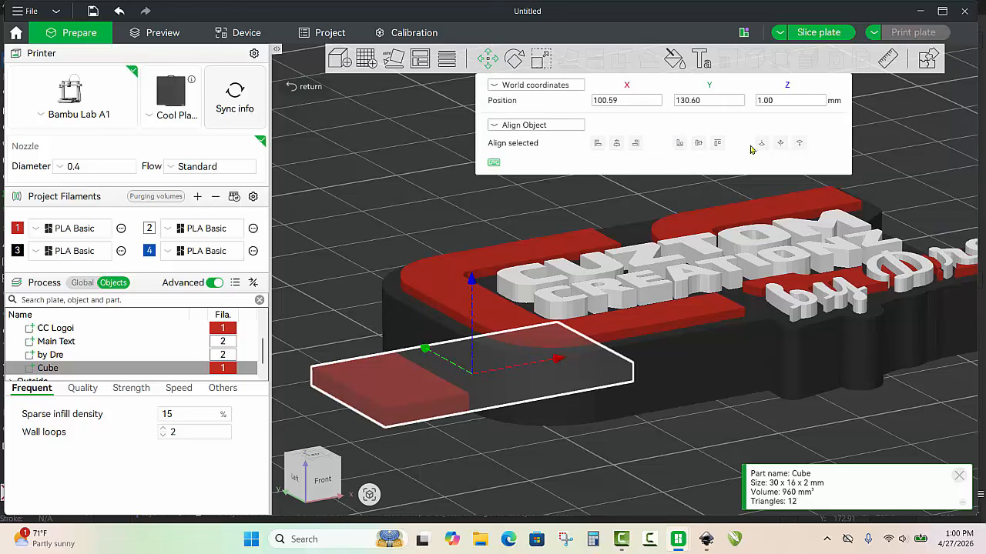
pyautogui.click(779, 103)
pyautogui.click(781, 106)
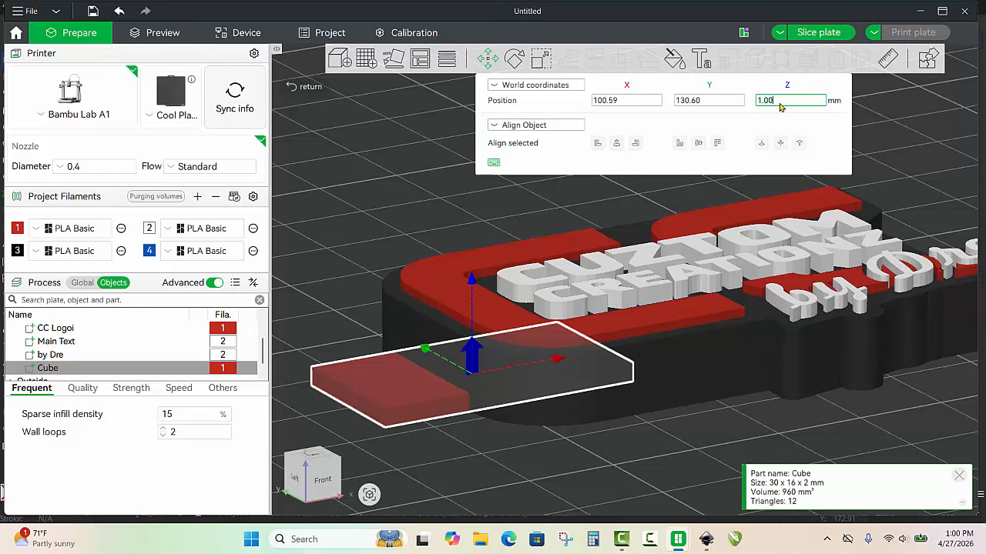
pyautogui.write('2.5')
pyautogui.press('Return')
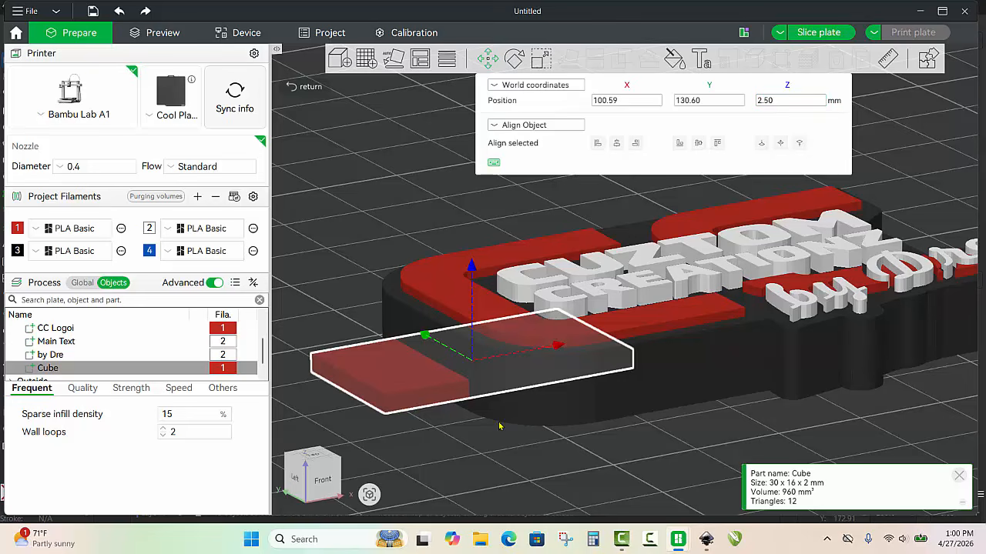
pyautogui.click(456, 444)
pyautogui.scroll(2, 458, 445)
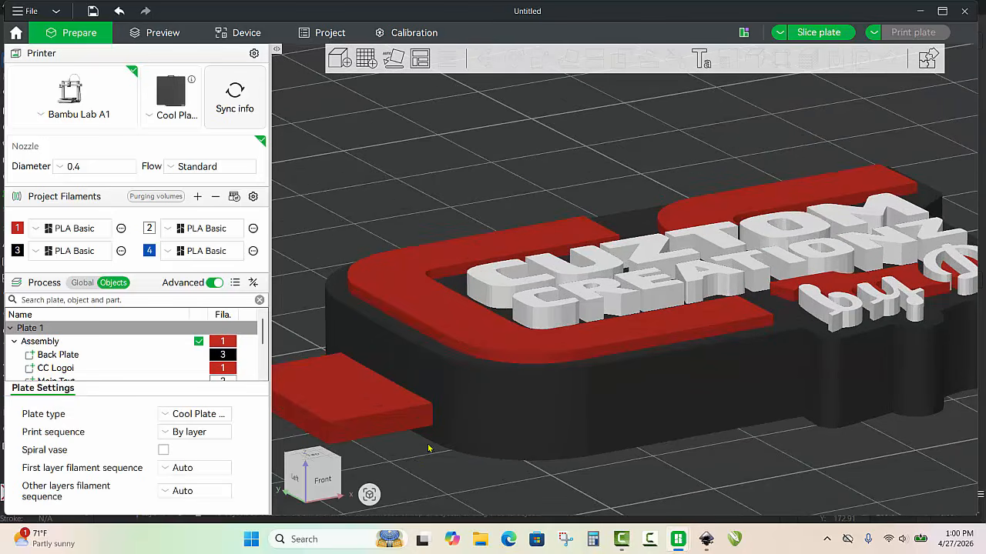
pyautogui.moveTo(416, 464); pyautogui.dragTo(567, 321, button='right')
pyautogui.scroll(2, 499, 385)
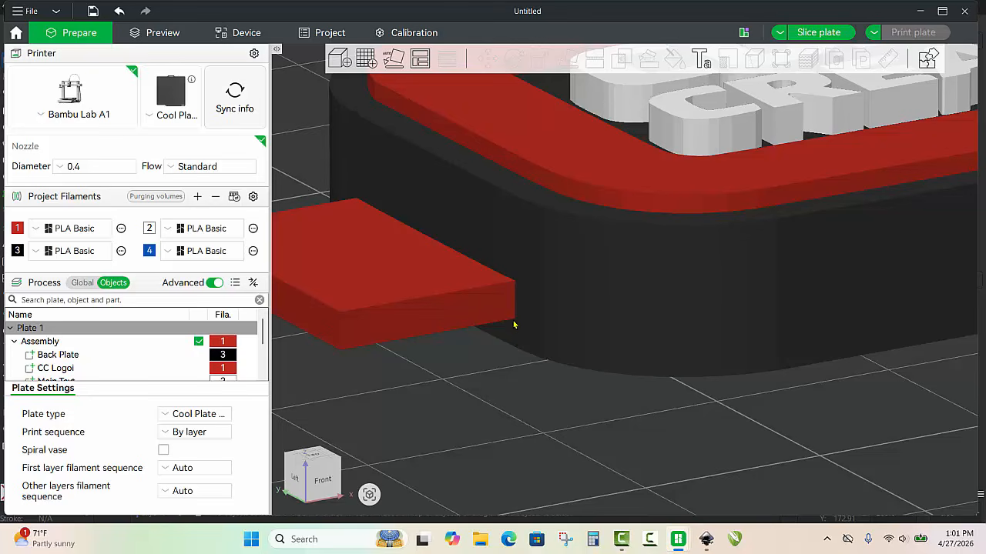
pyautogui.scroll(-3, 523, 387)
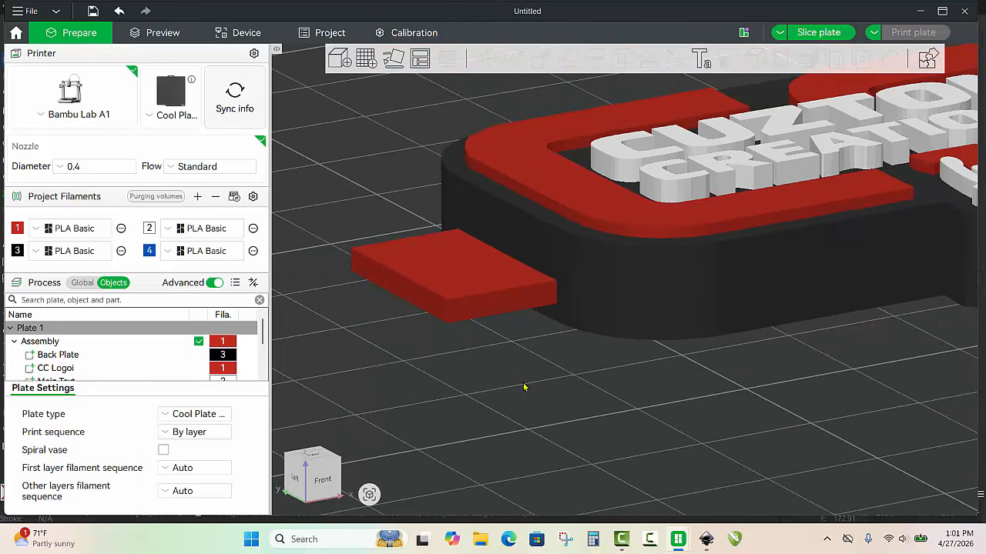
# - Try a Boolean subtraction of the Cube from the back plate, logo and both text parts without keeping the originals, and undo it
pyautogui.click(597, 283)
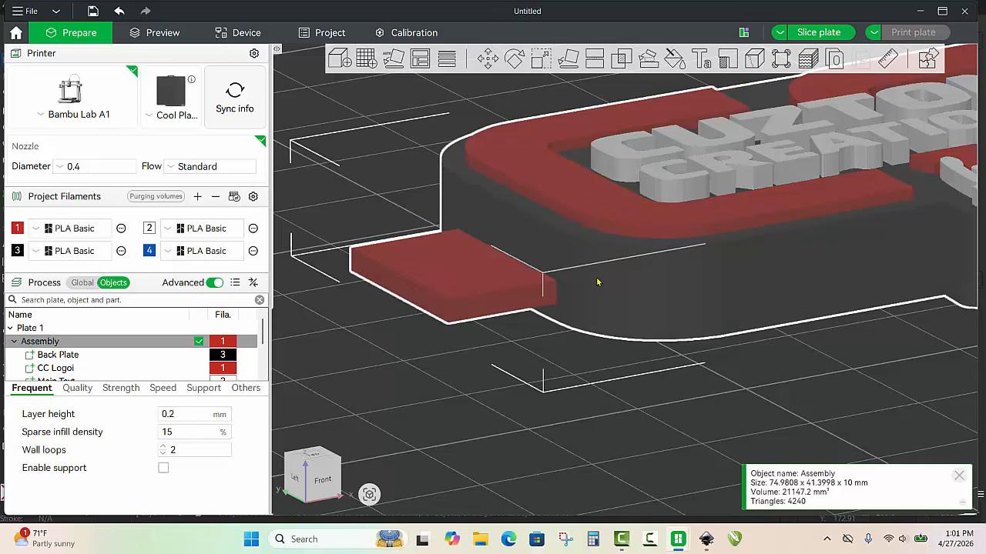
pyautogui.click(622, 62)
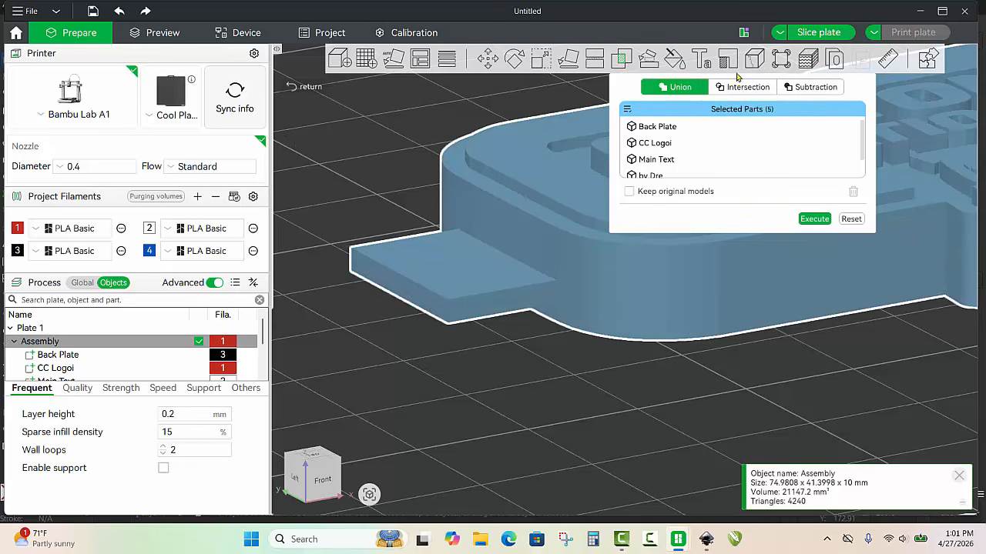
pyautogui.click(800, 91)
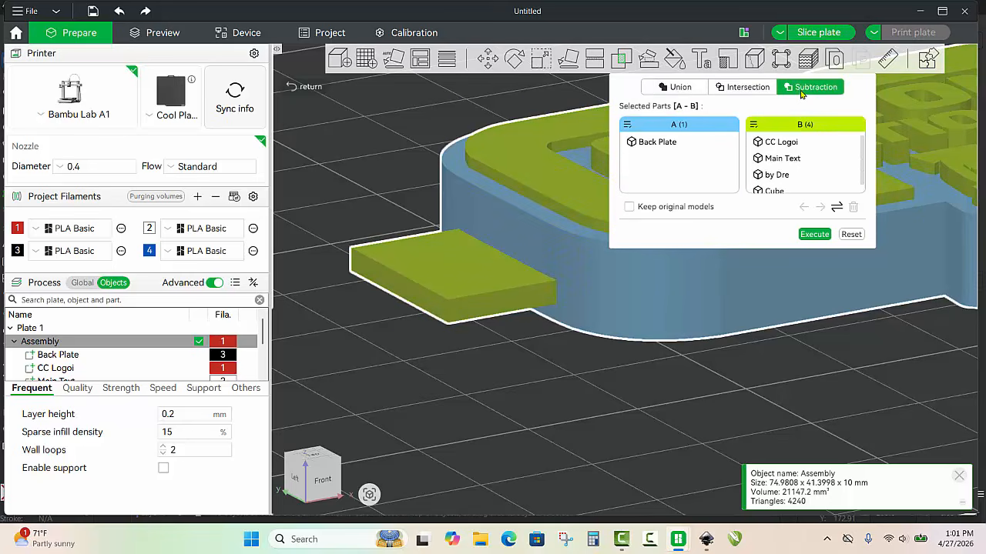
pyautogui.click(792, 146)
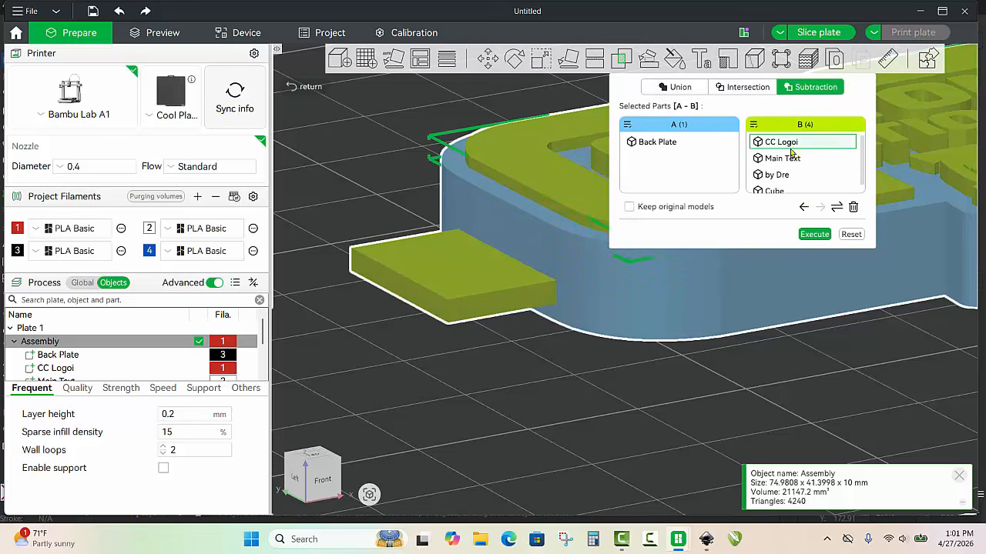
pyautogui.click(804, 208)
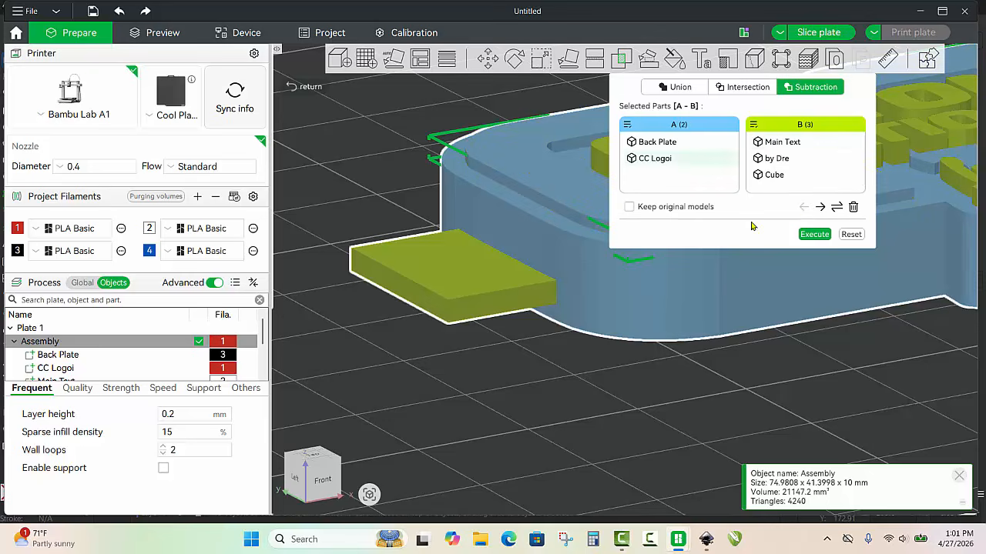
pyautogui.click(777, 146)
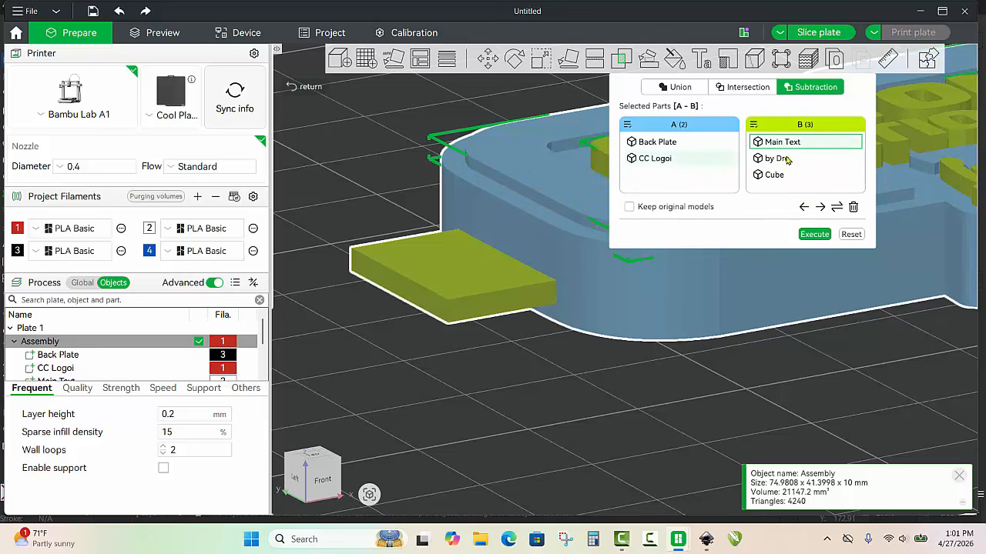
pyautogui.click(803, 208)
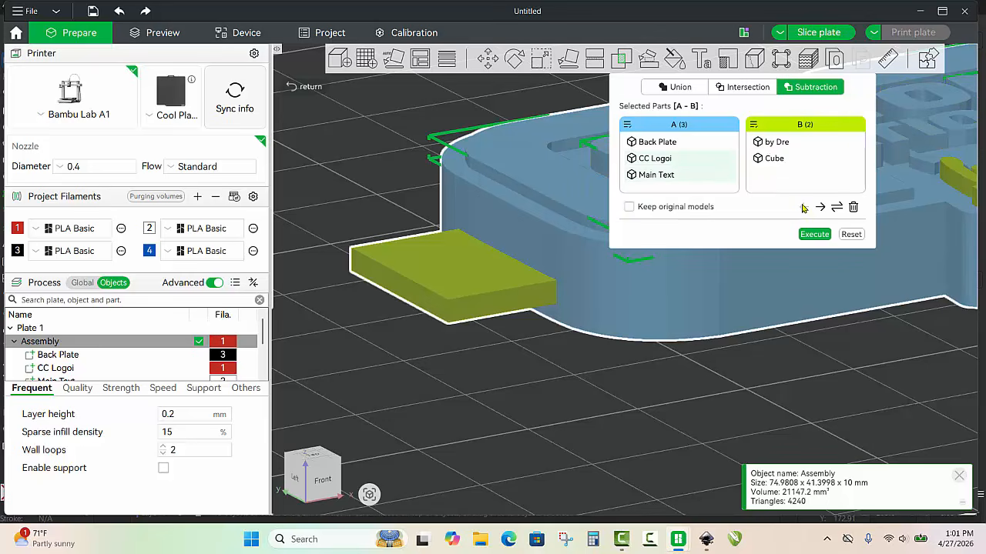
pyautogui.click(779, 143)
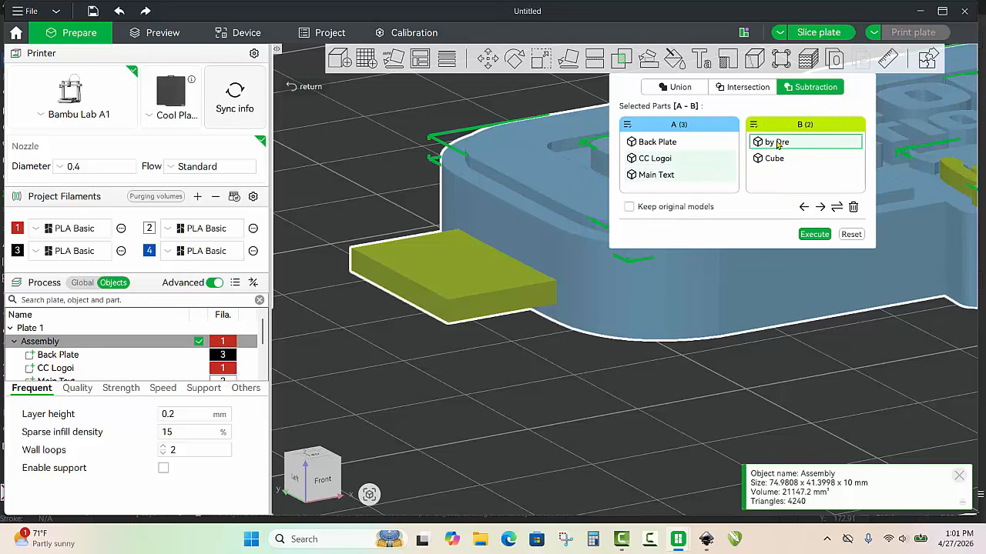
pyautogui.click(805, 206)
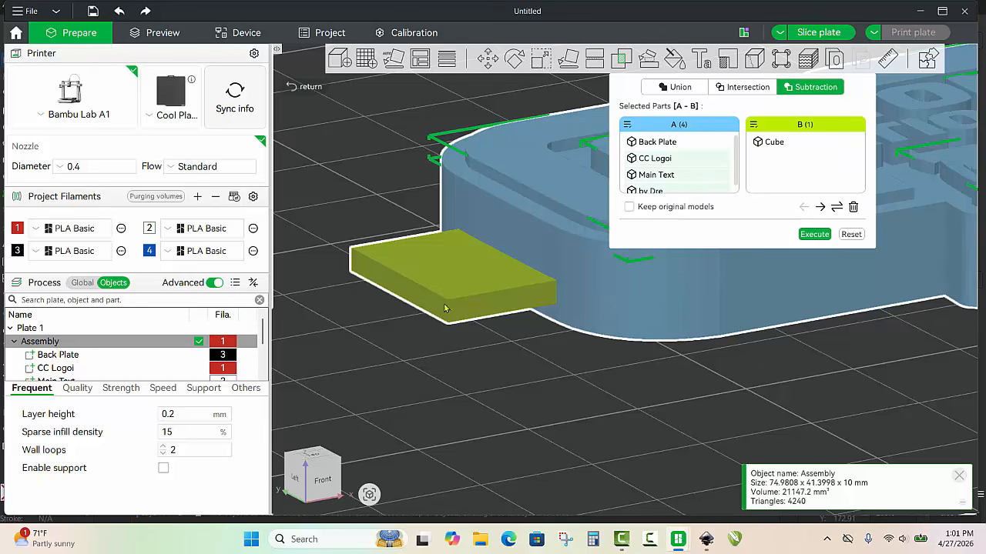
pyautogui.click(814, 235)
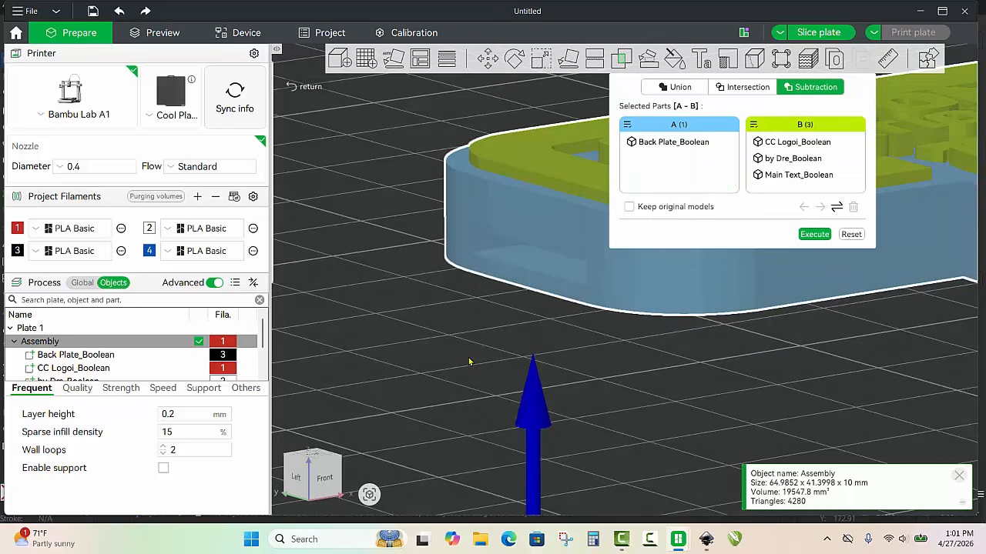
pyautogui.moveTo(469, 359); pyautogui.dragTo(466, 361)
pyautogui.hotkey('ctrl', 'z')
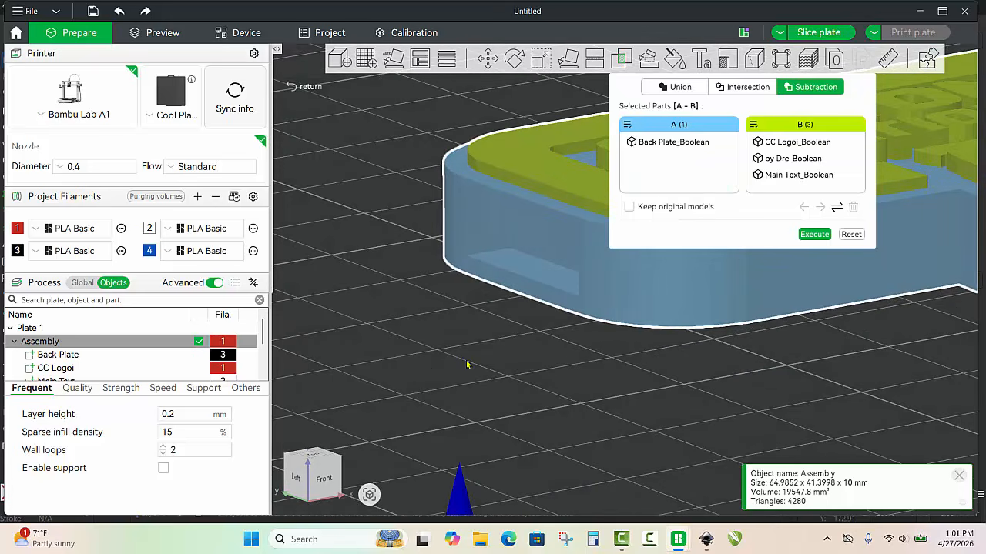
# - Subtract only the Cube from the back plate, logo and both text parts with Keep original models enabled, and close the Boolean tool
pyautogui.click(629, 208)
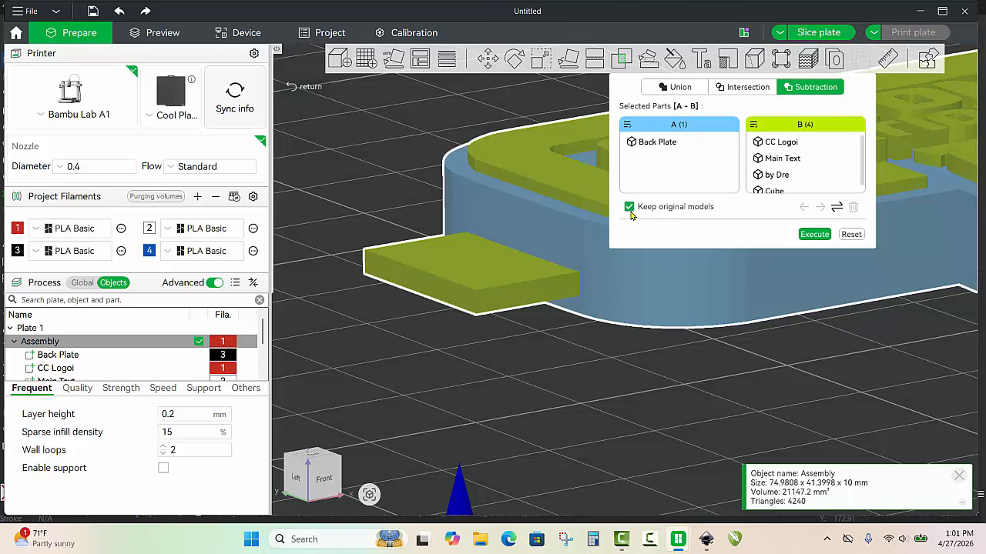
pyautogui.click(803, 143)
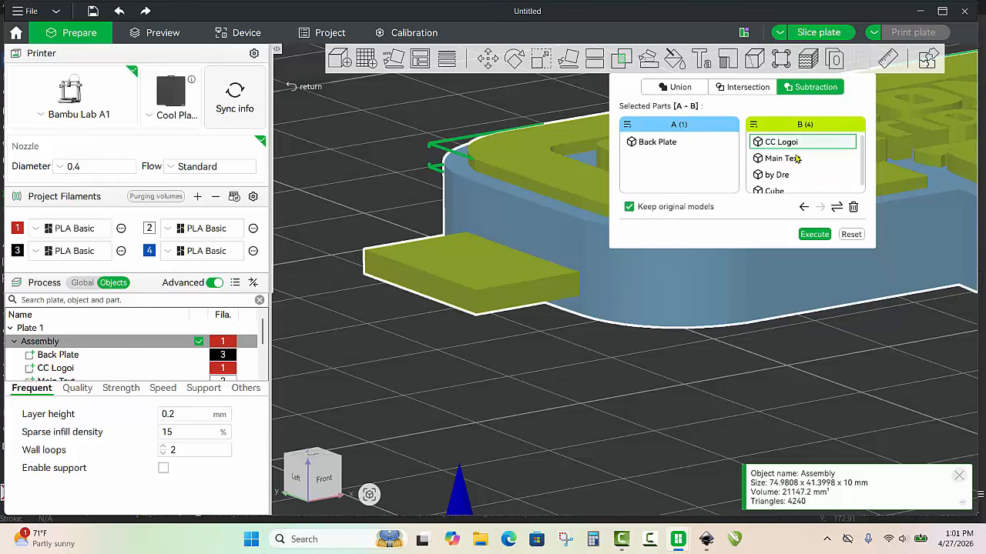
pyautogui.click(803, 208)
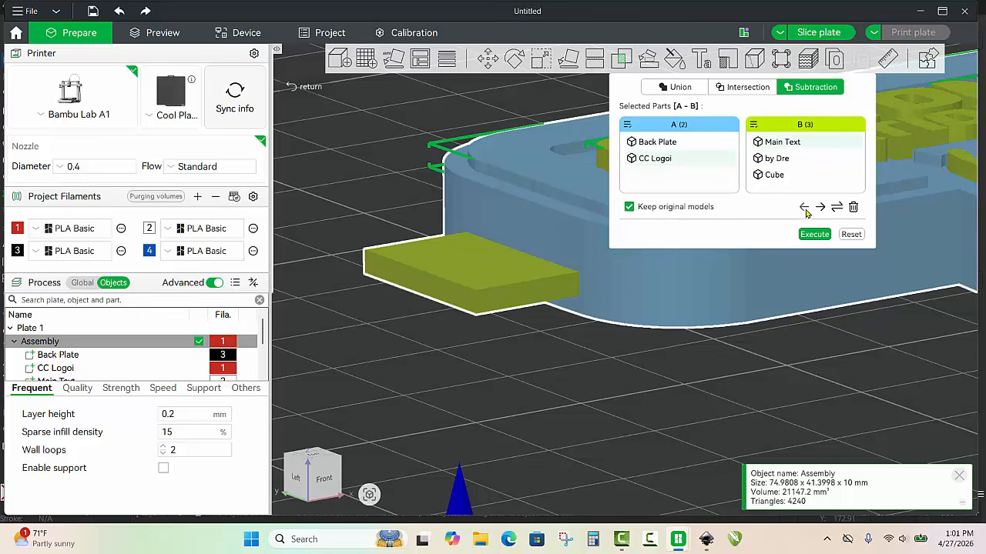
pyautogui.click(804, 208)
pyautogui.click(803, 207)
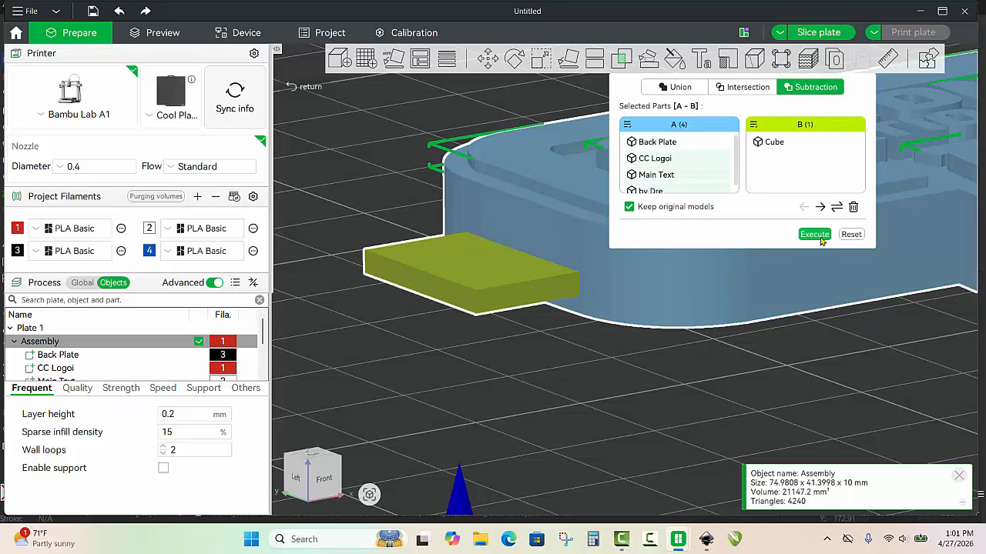
pyautogui.click(815, 235)
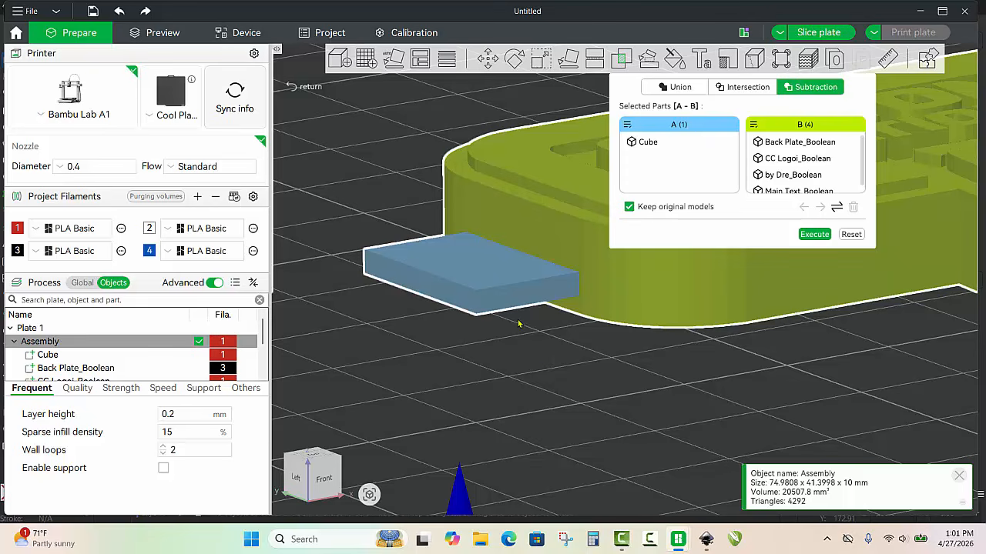
pyautogui.press('Escape')
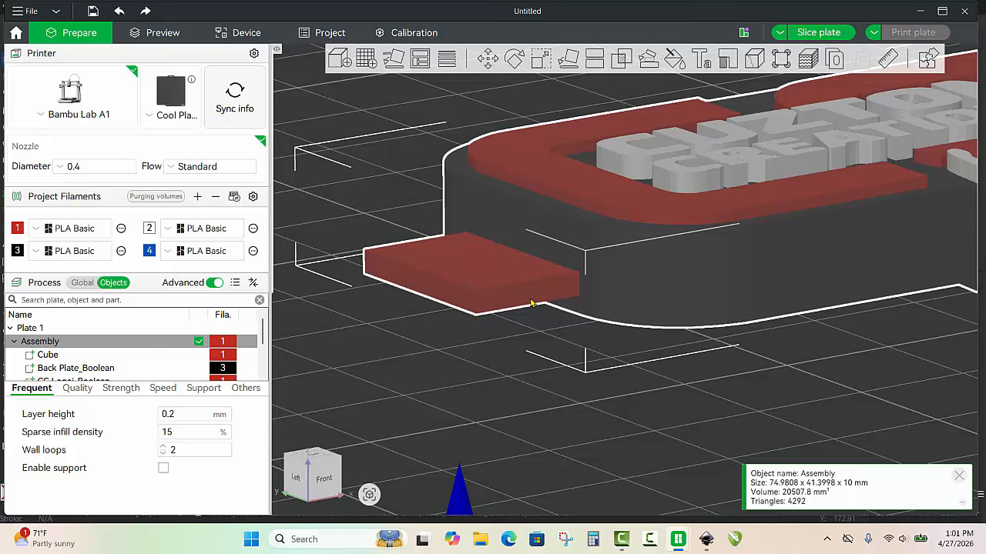
# - Tilt the Cube part about the Y axis to about -6.93°, clear the selection and check where it enters the back plate
pyautogui.click(492, 332)
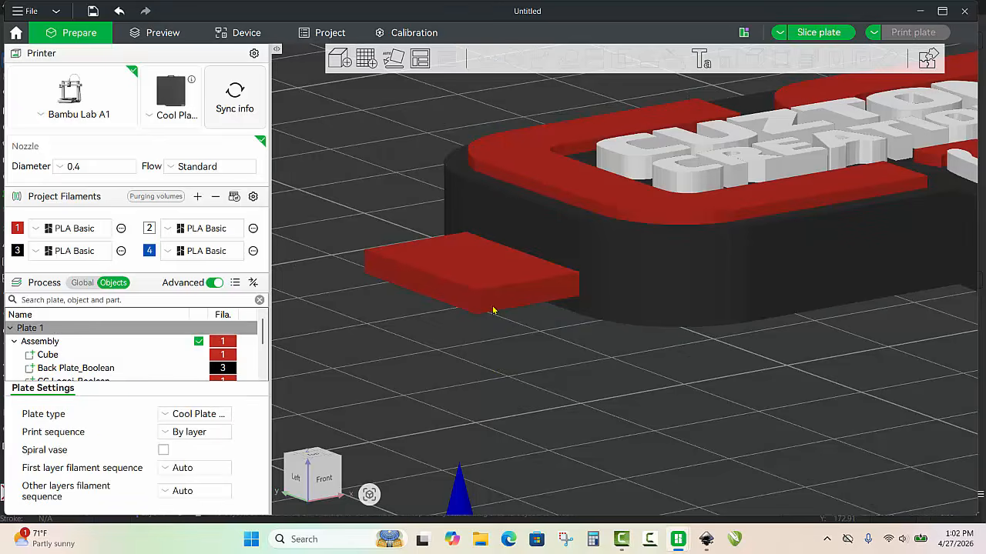
pyautogui.click(493, 310)
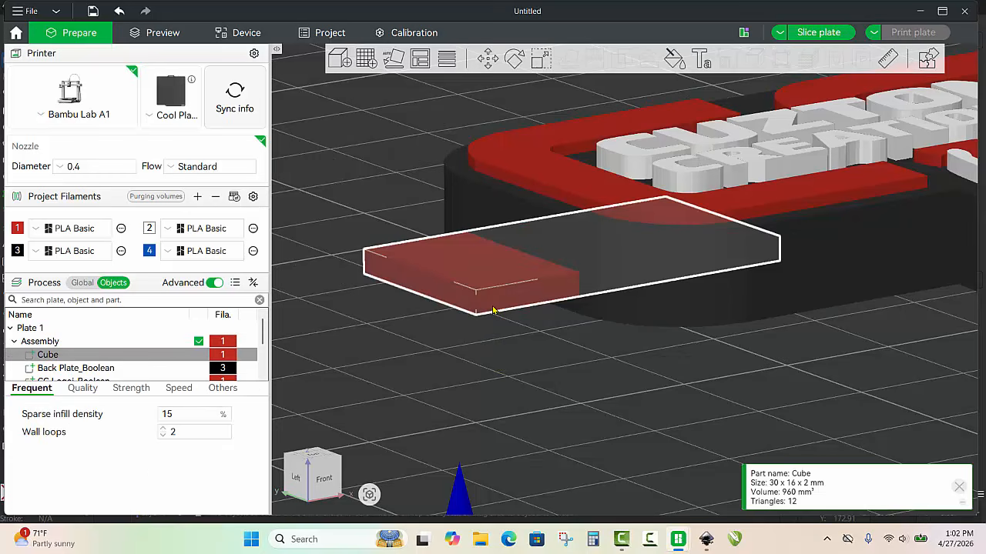
pyautogui.click(514, 58)
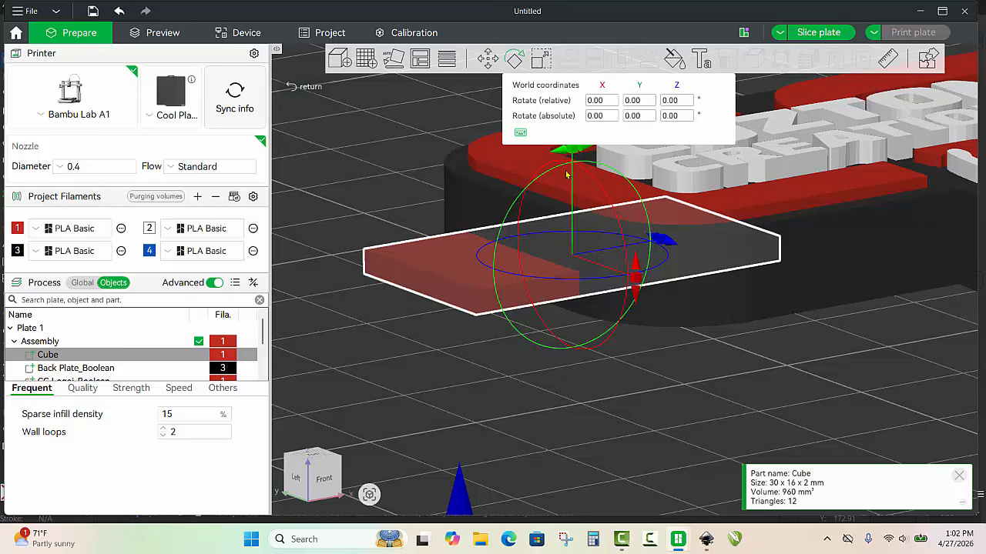
pyautogui.moveTo(566, 175)
pyautogui.mouseDown()
pyautogui.moveTo(572, 165)
pyautogui.moveTo(561, 159)
pyautogui.mouseUp()
pyautogui.scroll(3, 574, 307)
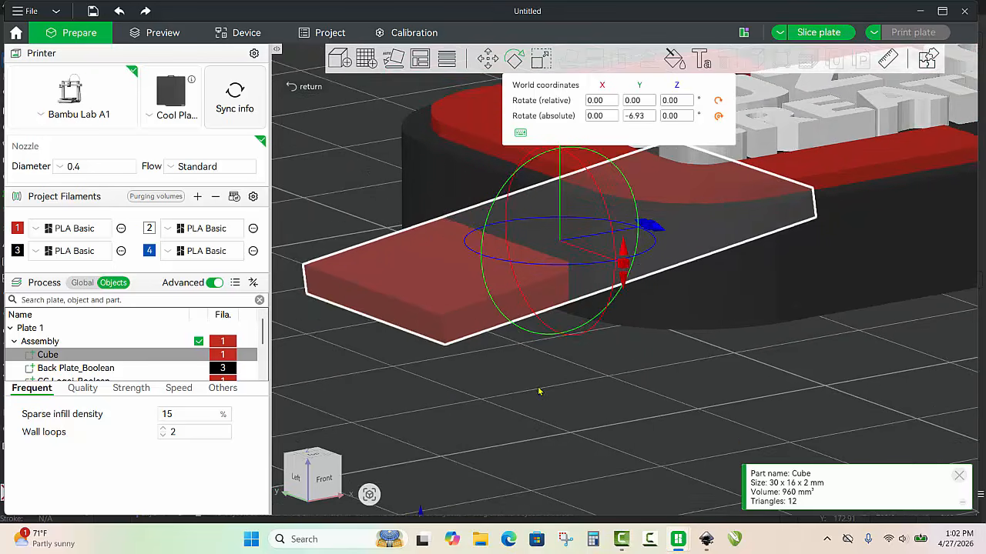
pyautogui.scroll(3, 511, 381)
pyautogui.click(472, 389)
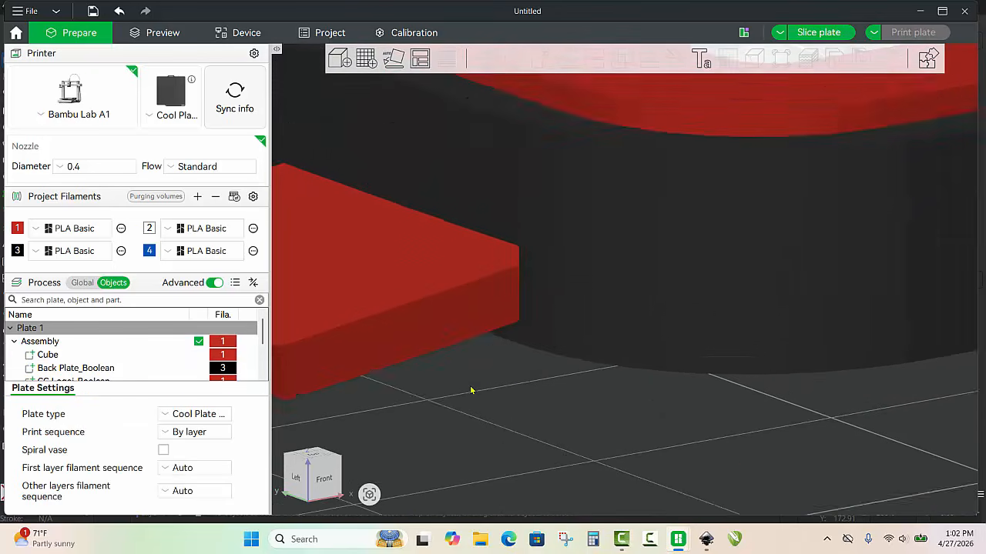
pyautogui.scroll(4, 470, 391)
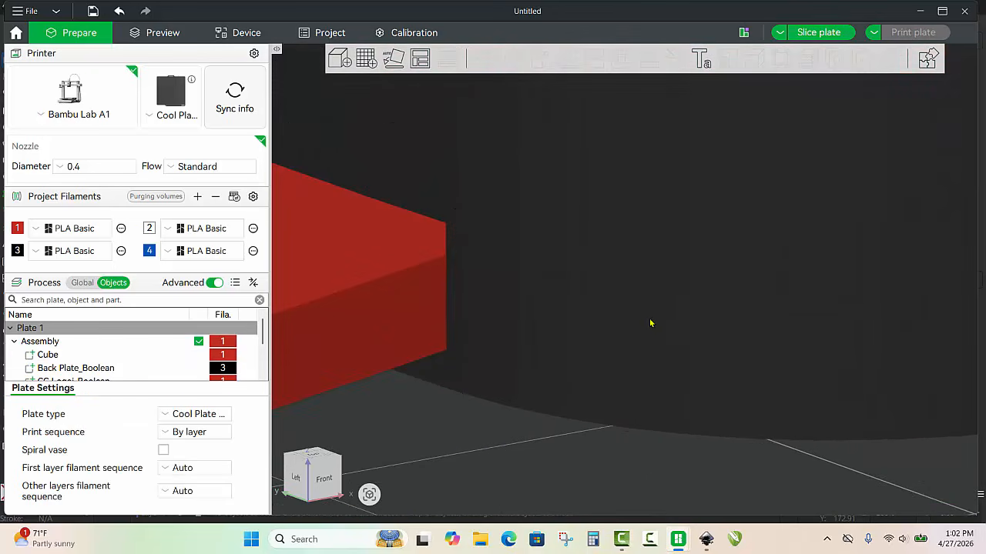
pyautogui.scroll(-5, 650, 323)
# - Lower the tilted Cube part to about Z 2.62 mm and check its underside where it meets the back plate's end
pyautogui.click(512, 316)
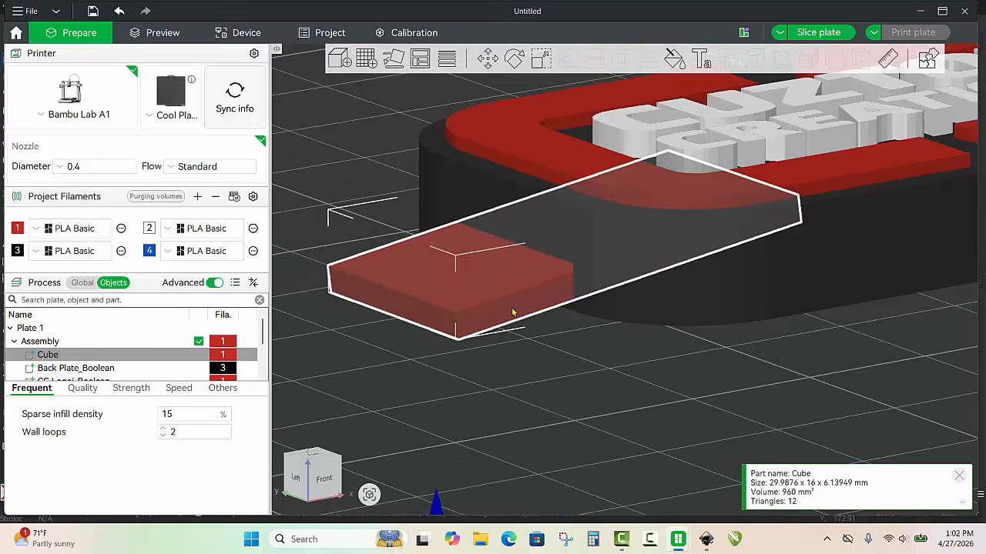
pyautogui.click(493, 60)
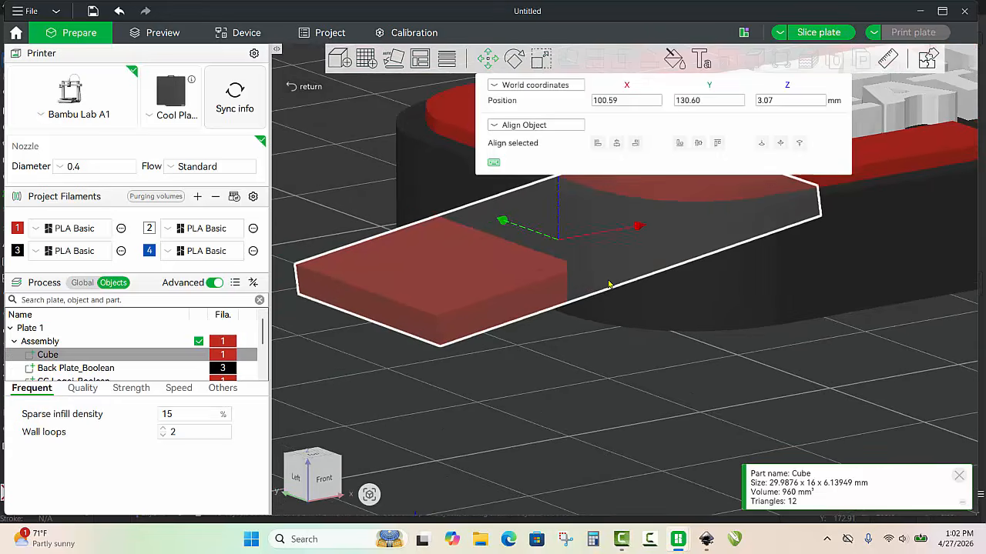
pyautogui.scroll(-3, 453, 479)
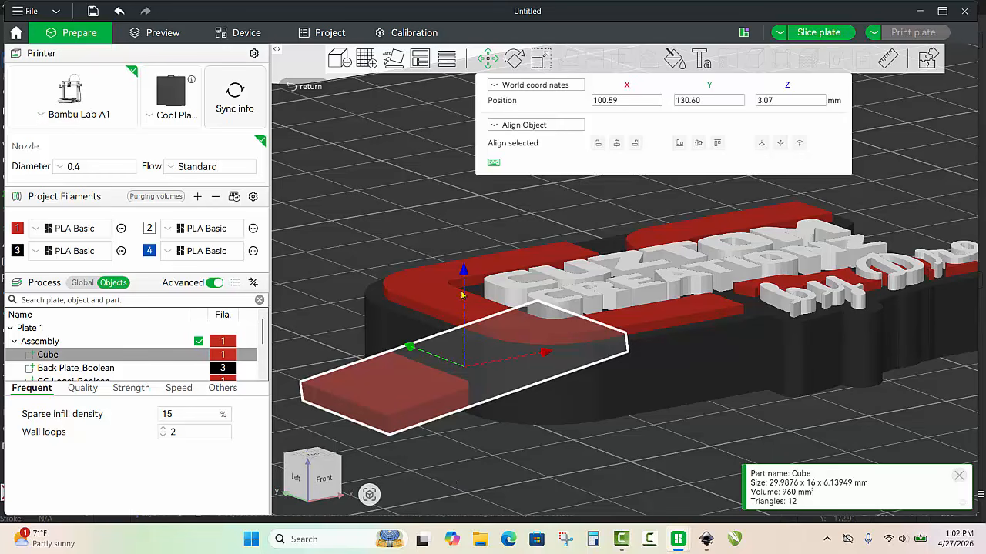
pyautogui.moveTo(462, 274); pyautogui.dragTo(462, 284)
pyautogui.scroll(3, 460, 495)
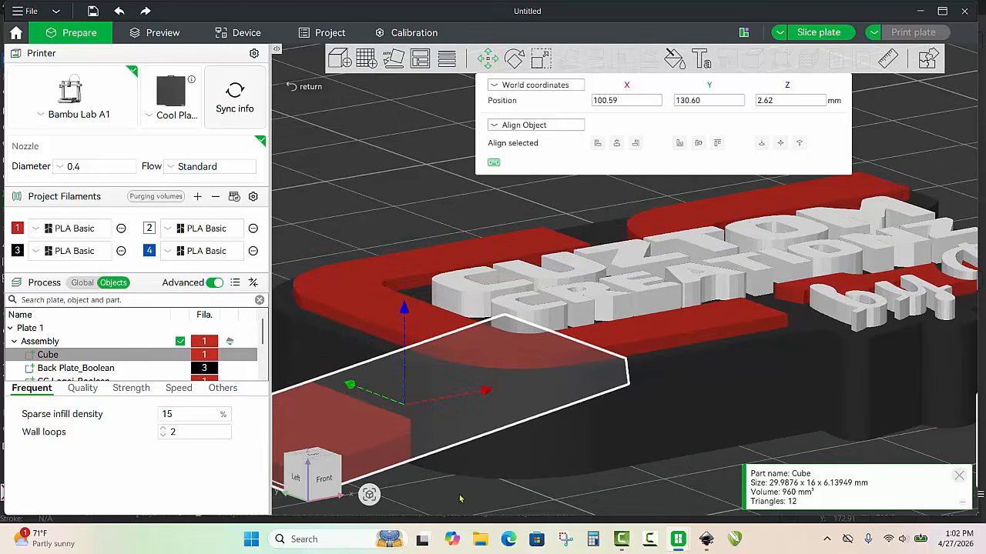
pyautogui.moveTo(460, 496); pyautogui.dragTo(644, 208, button='right')
pyautogui.scroll(4, 580, 244)
pyautogui.moveTo(526, 221); pyautogui.dragTo(598, 327, button='right')
pyautogui.scroll(2, 464, 424)
pyautogui.scroll(2, 463, 424)
pyautogui.scroll(8, 587, 309)
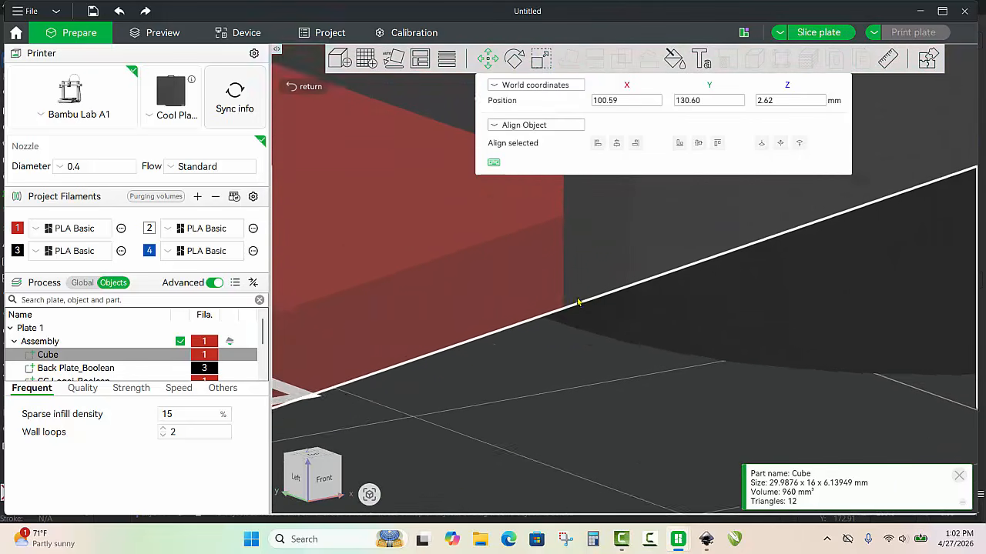
pyautogui.scroll(3, 519, 347)
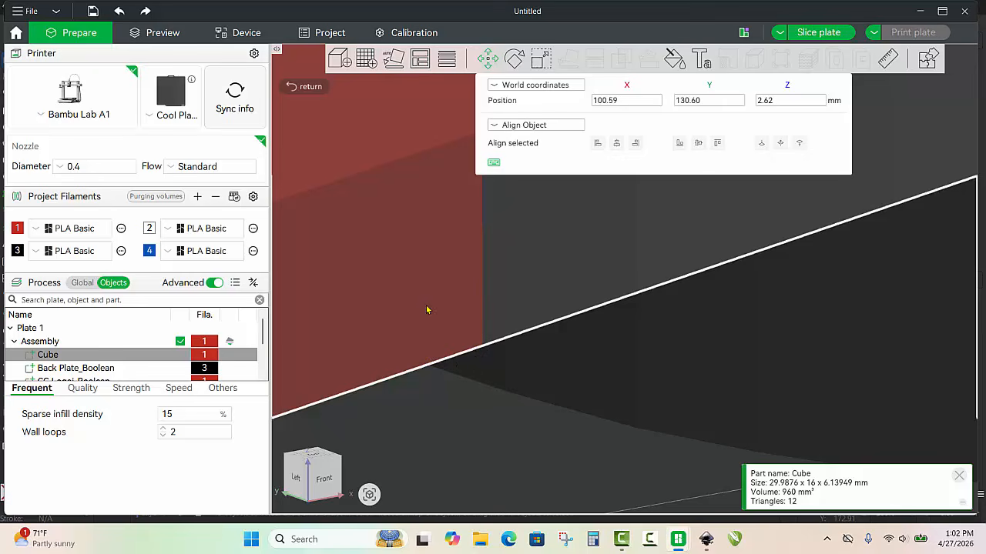
pyautogui.scroll(-8, 559, 349)
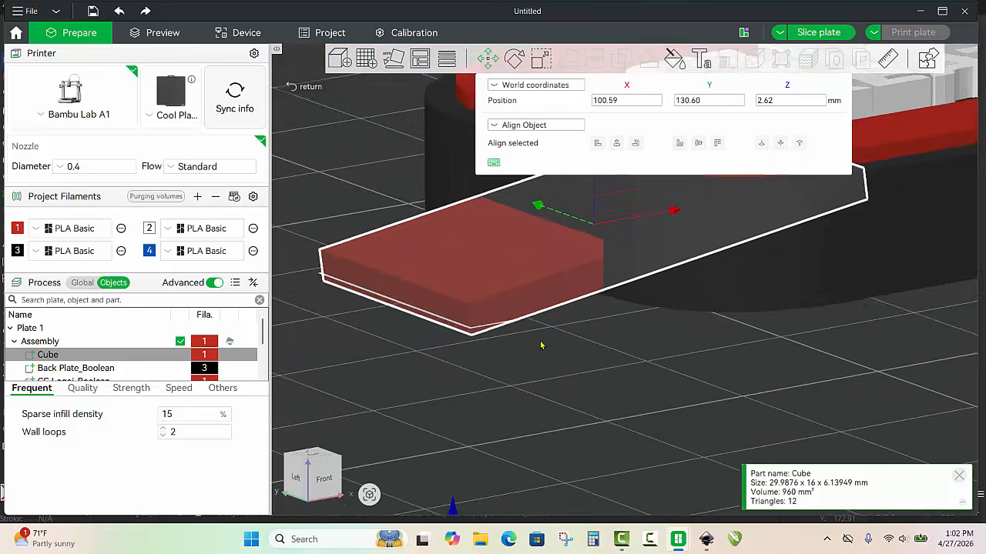
pyautogui.scroll(-3, 541, 345)
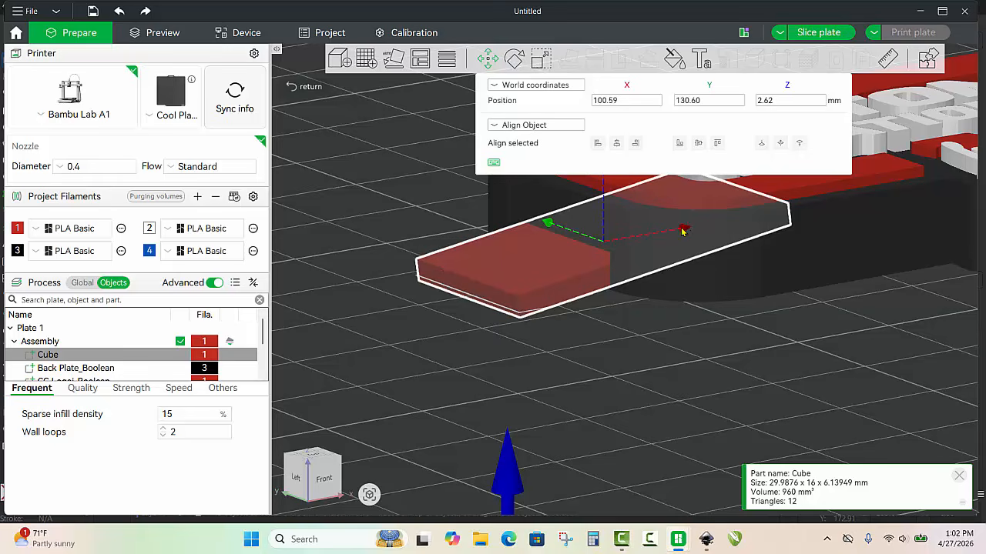
# - Slide the Cube outward along X to about 87.75 mm and lower it to about Z 1.39 mm
pyautogui.moveTo(684, 230); pyautogui.dragTo(524, 308)
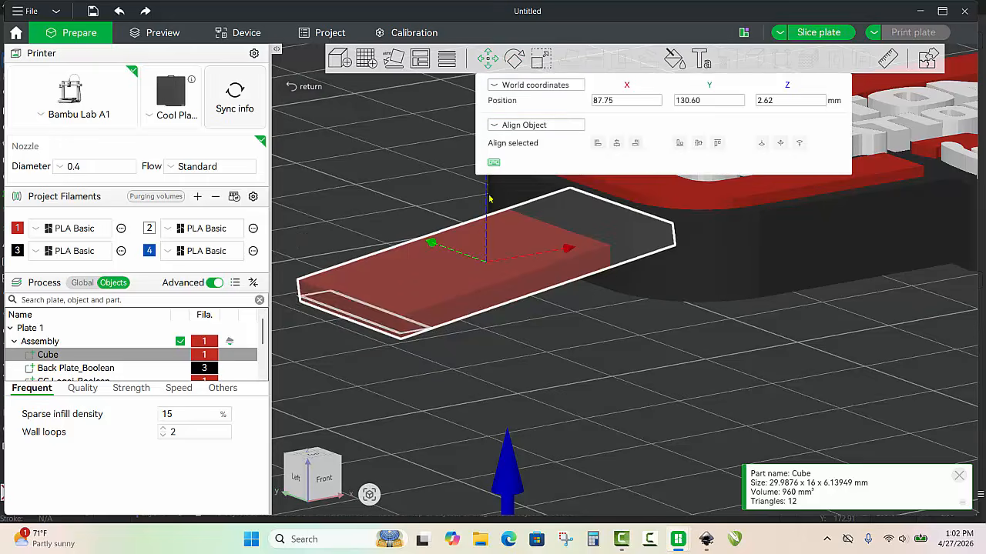
pyautogui.scroll(-4, 497, 351)
pyautogui.moveTo(525, 389); pyautogui.dragTo(521, 394, button='right')
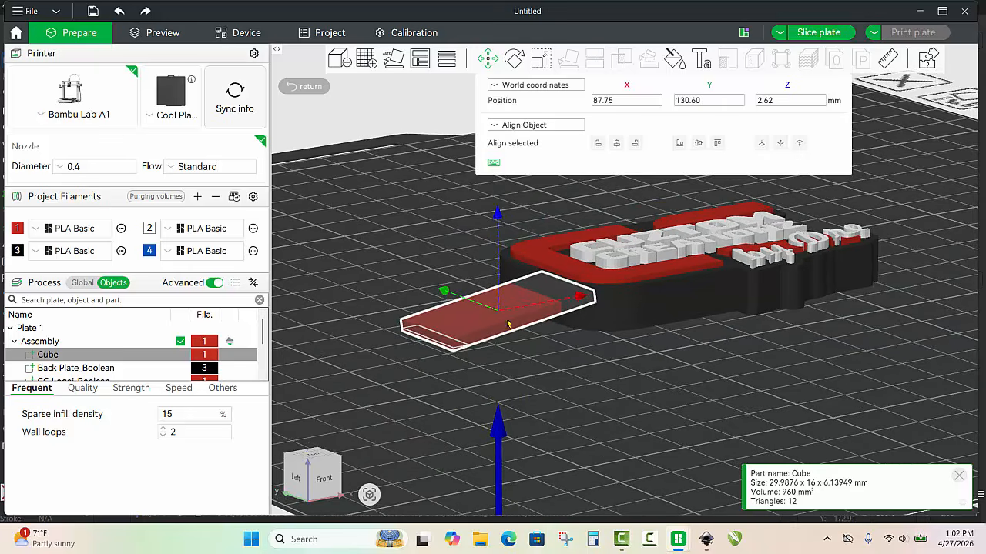
pyautogui.scroll(1, 499, 297)
pyautogui.moveTo(482, 219); pyautogui.dragTo(483, 239)
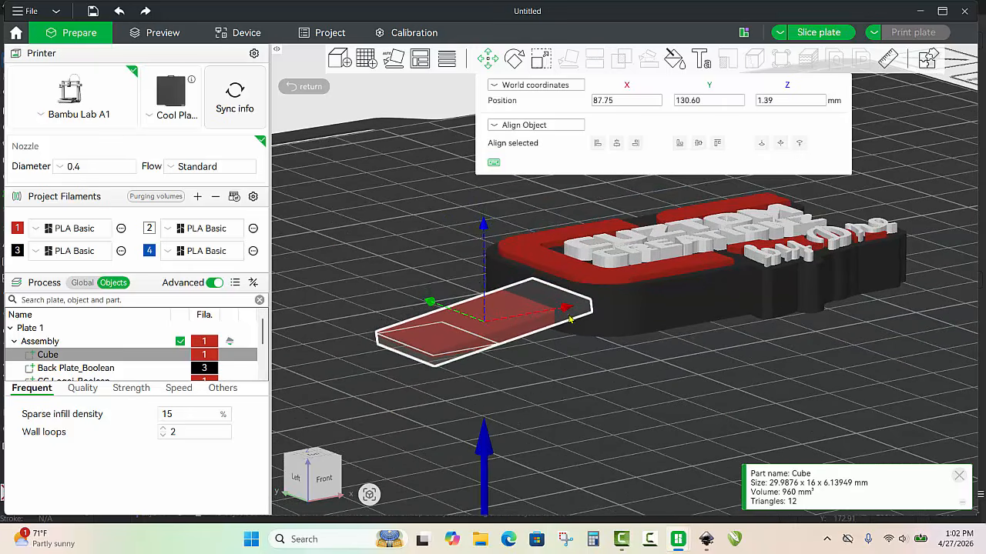
# - Check the Cube's height at the back plate's end, lower it to about Z 0.83 mm and clear the selection
pyautogui.scroll(4, 473, 441)
pyautogui.scroll(4, 473, 440)
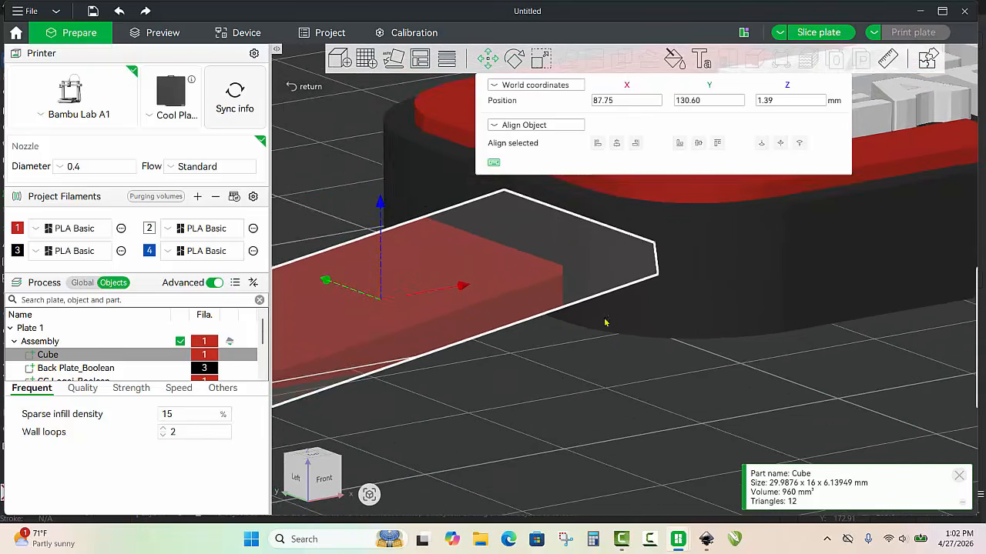
pyautogui.scroll(3, 471, 447)
pyautogui.moveTo(456, 447); pyautogui.dragTo(621, 395, button='right')
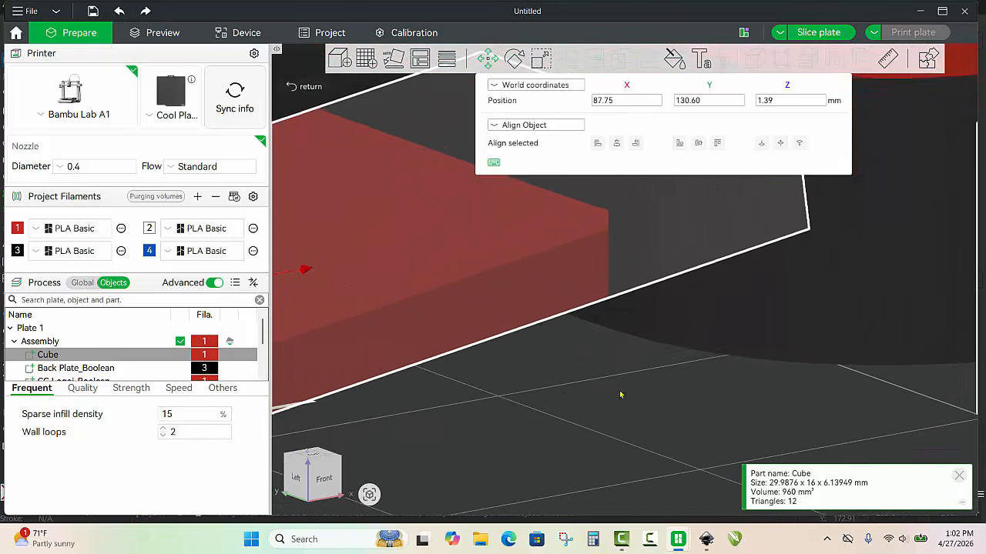
pyautogui.scroll(-8, 621, 395)
pyautogui.scroll(3, 463, 292)
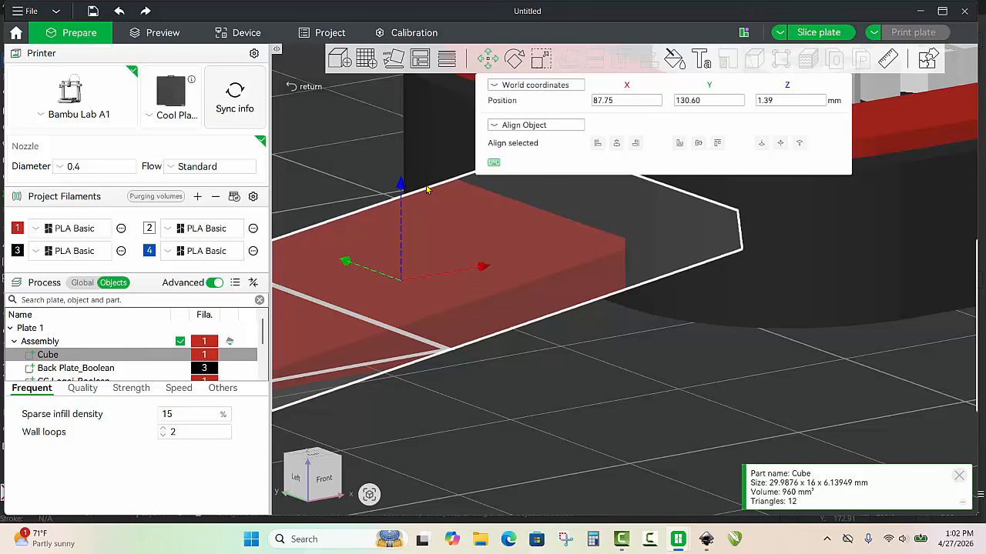
pyautogui.moveTo(399, 182); pyautogui.dragTo(401, 204)
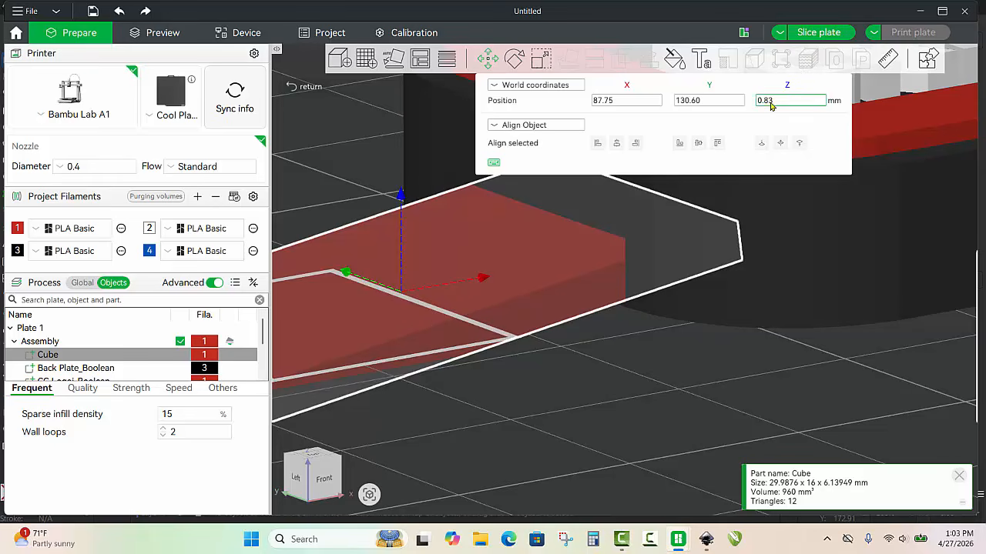
pyautogui.scroll(-5, 582, 345)
pyautogui.click(583, 345)
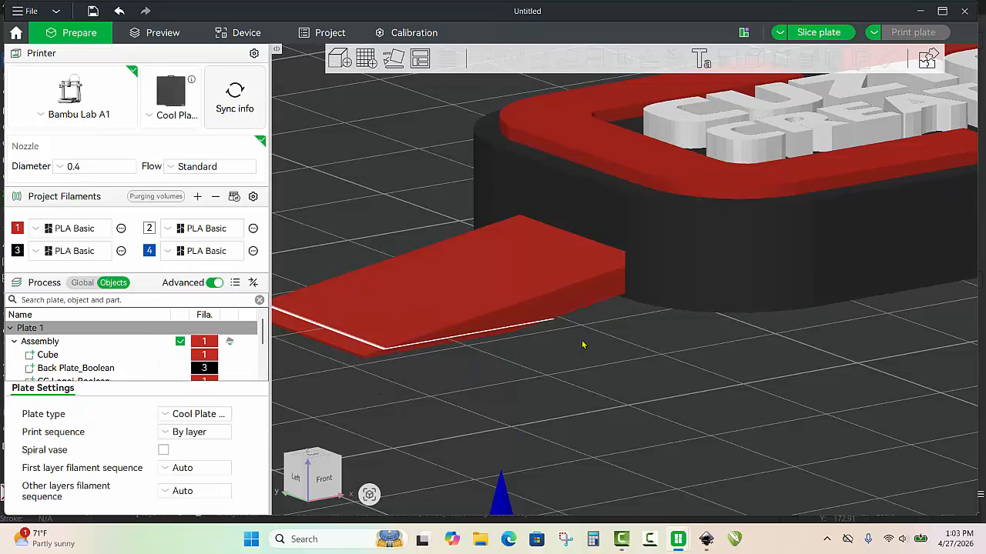
# - Subtract the Cube from the back plate, logo and both text parts of the assembly with Keep original models disabled
pyautogui.scroll(-3, 583, 345)
pyautogui.click(674, 285)
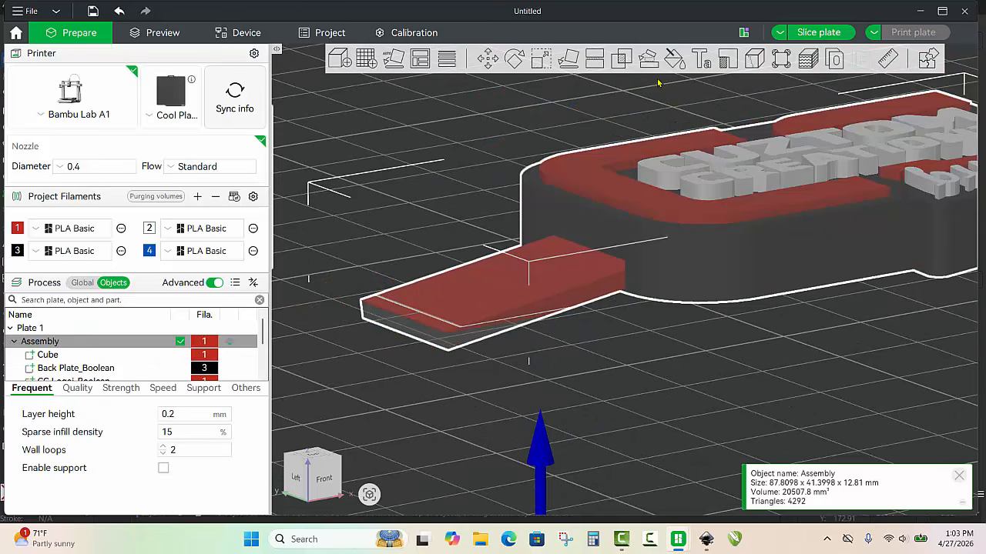
pyautogui.click(621, 59)
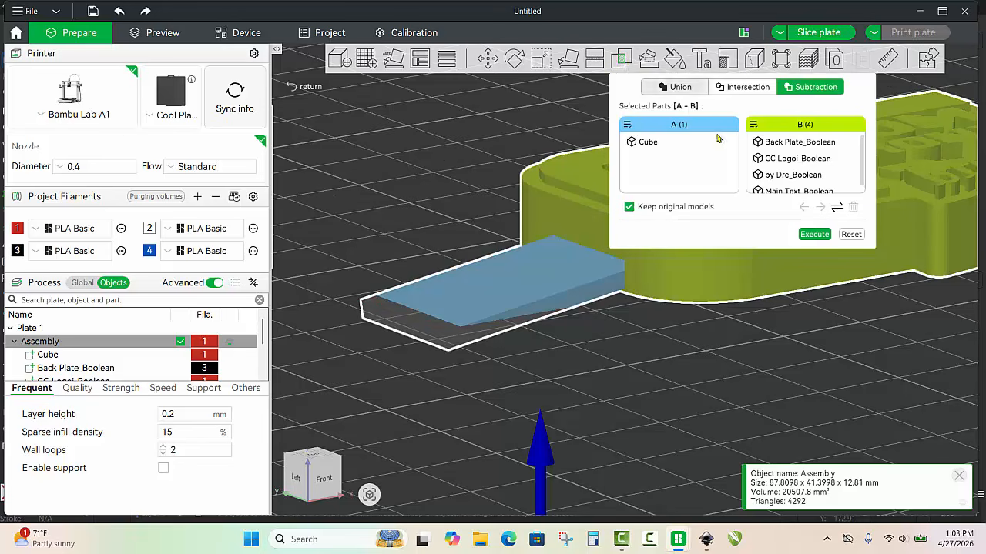
pyautogui.click(836, 207)
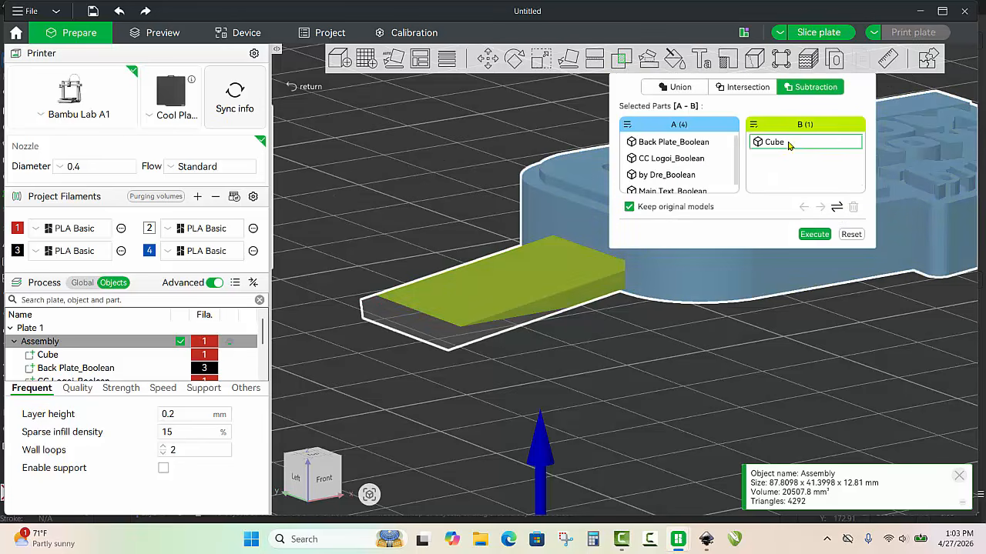
pyautogui.click(629, 207)
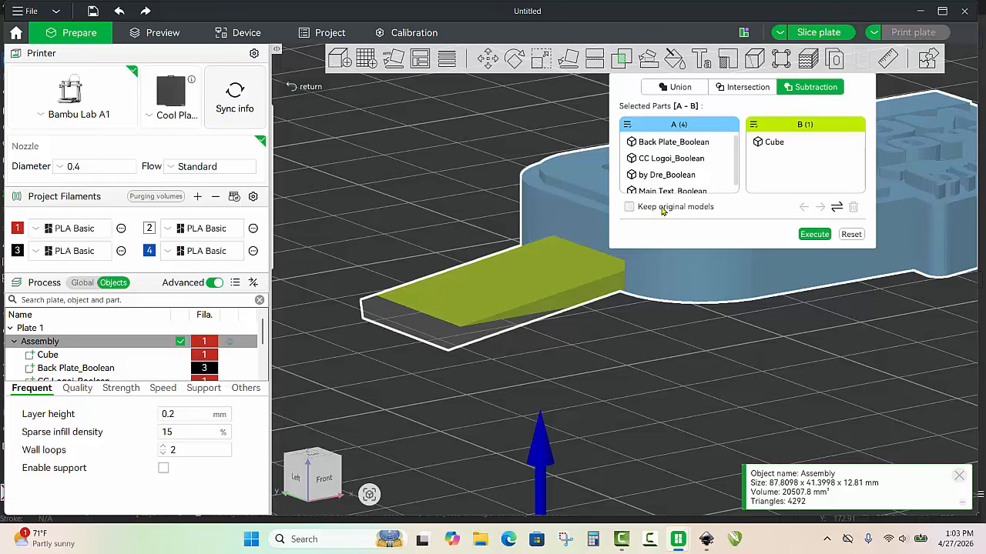
pyautogui.click(812, 235)
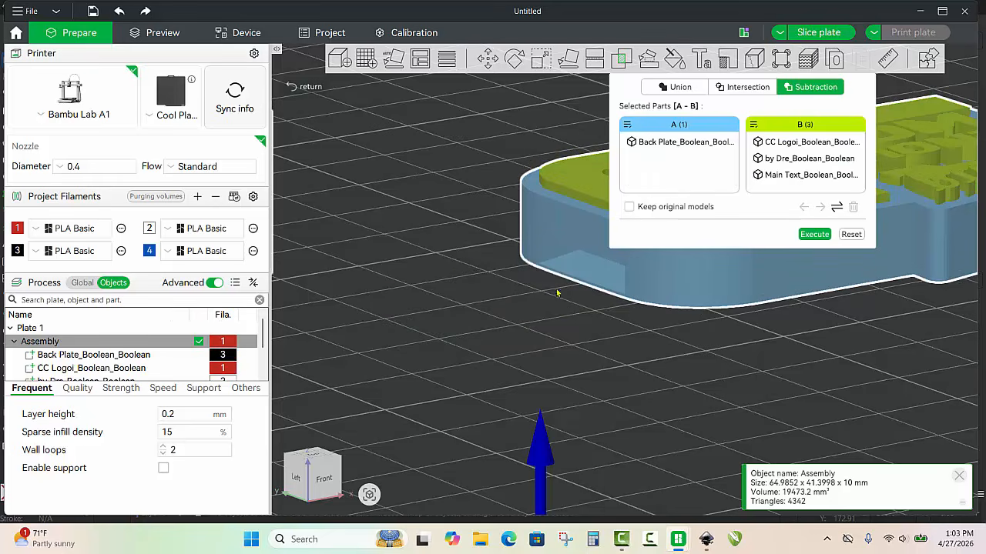
# - Close the Boolean tool, clear the selection and examine the slanted slot from the back plate's end and underside
pyautogui.scroll(3, 557, 292)
pyautogui.scroll(-1, 573, 302)
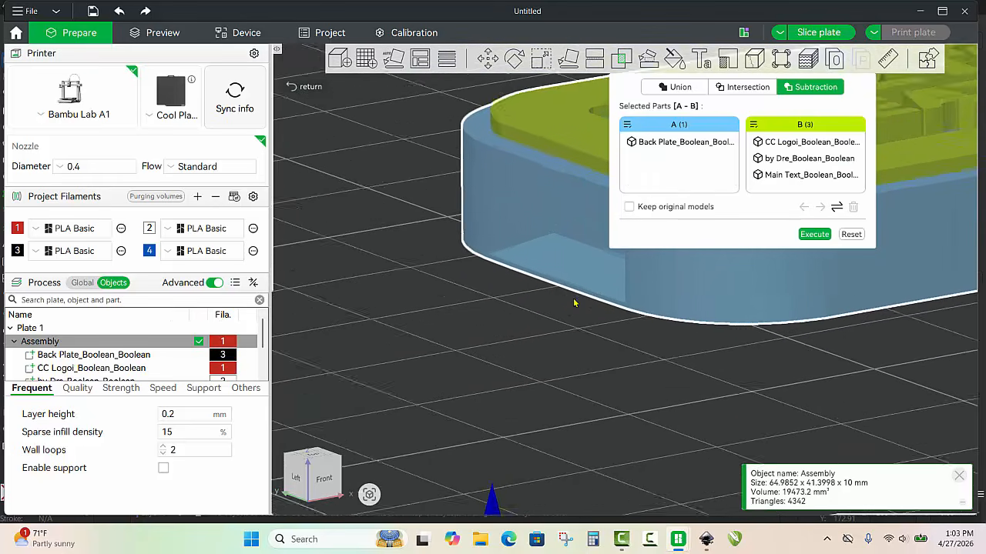
pyautogui.scroll(-5, 573, 303)
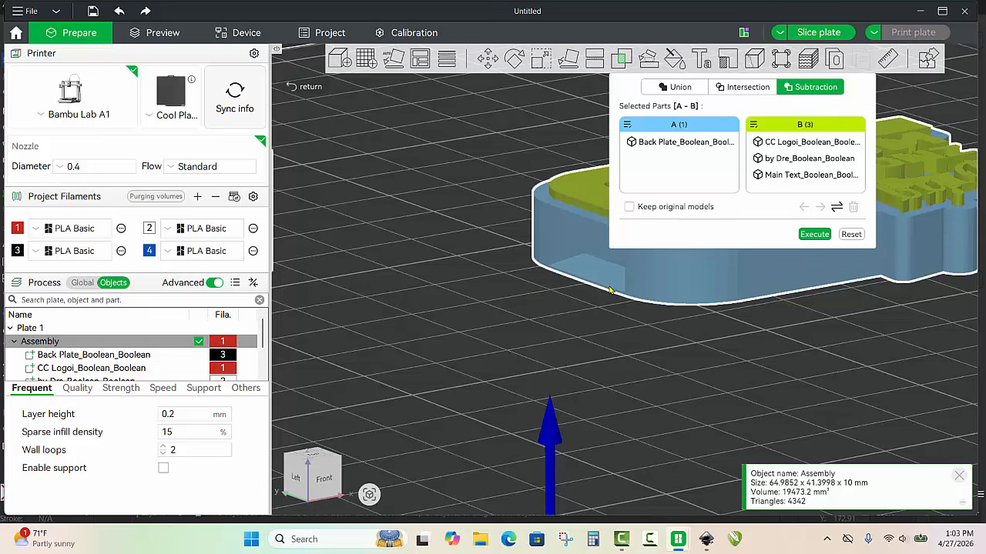
pyautogui.scroll(-2, 612, 288)
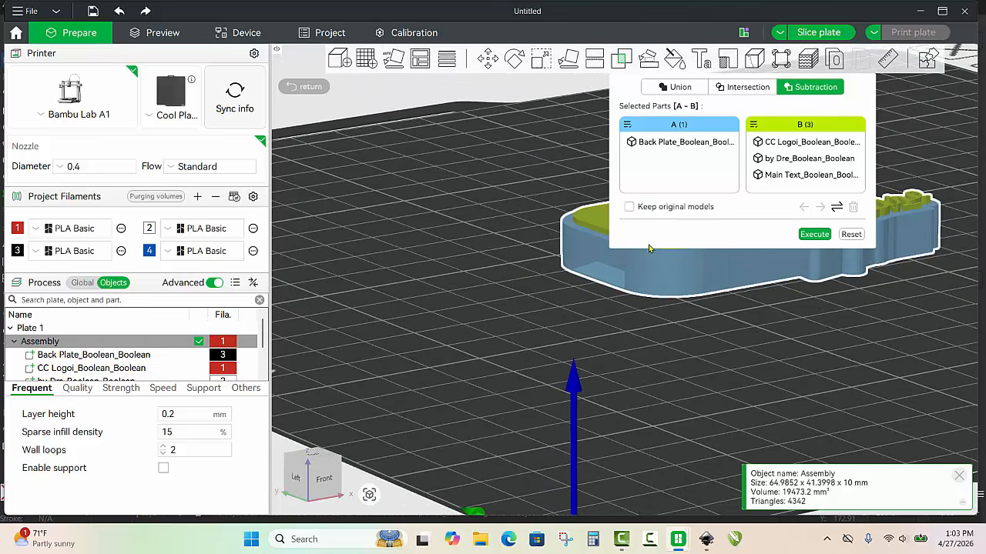
pyautogui.scroll(-2, 623, 356)
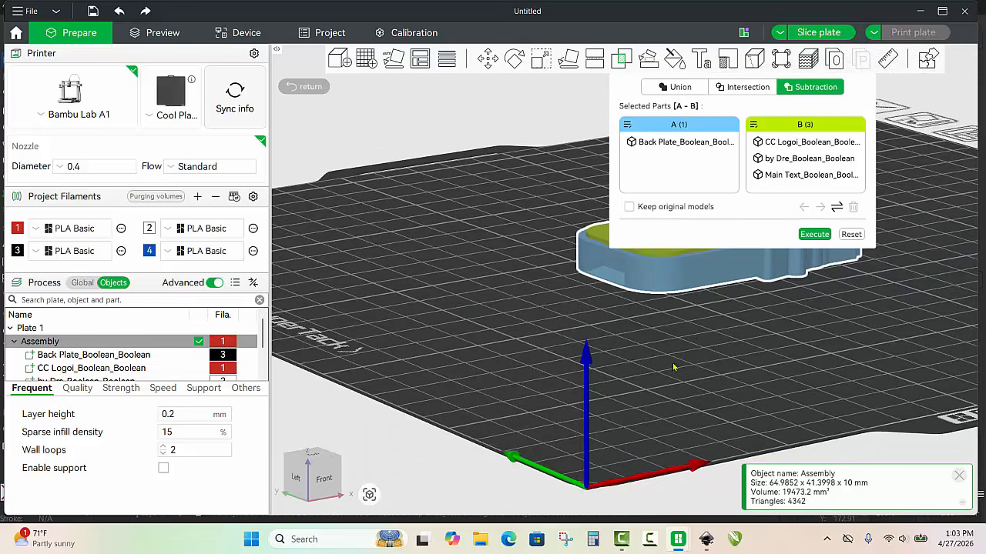
pyautogui.moveTo(673, 368); pyautogui.dragTo(486, 455)
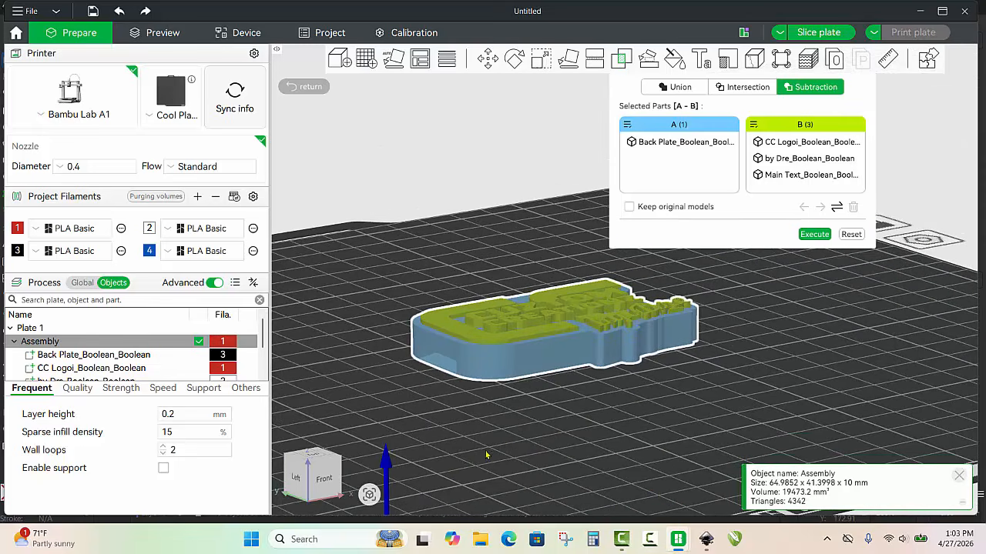
pyautogui.press('Escape')
pyautogui.click(521, 431)
pyautogui.scroll(4, 521, 440)
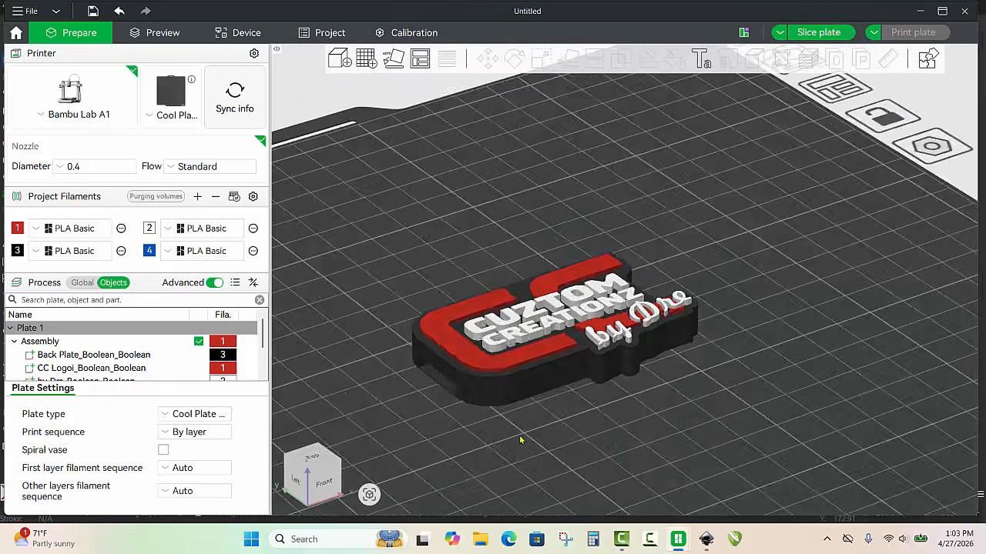
pyautogui.moveTo(521, 440); pyautogui.dragTo(544, 388)
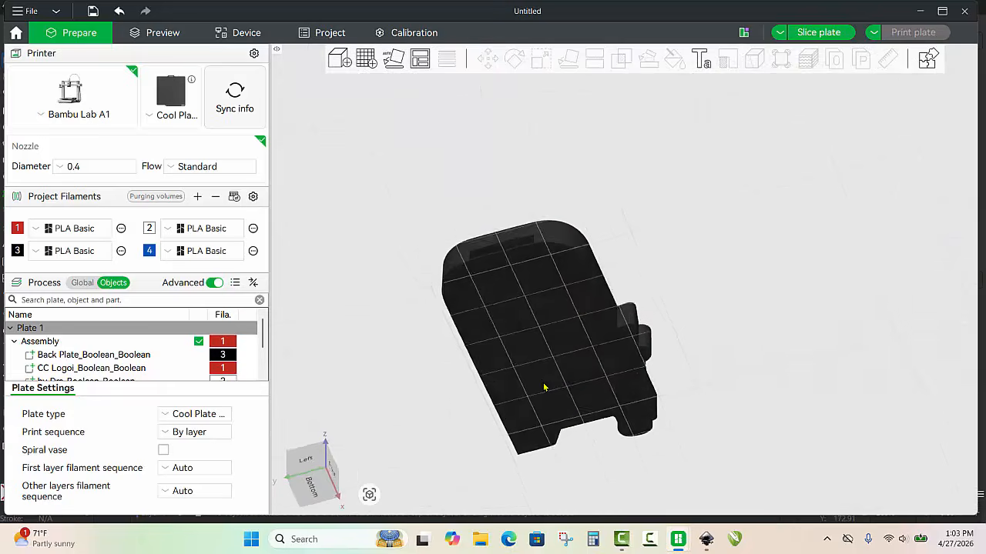
pyautogui.scroll(3, 537, 395)
pyautogui.scroll(-3, 544, 392)
pyautogui.moveTo(623, 282); pyautogui.dragTo(608, 321)
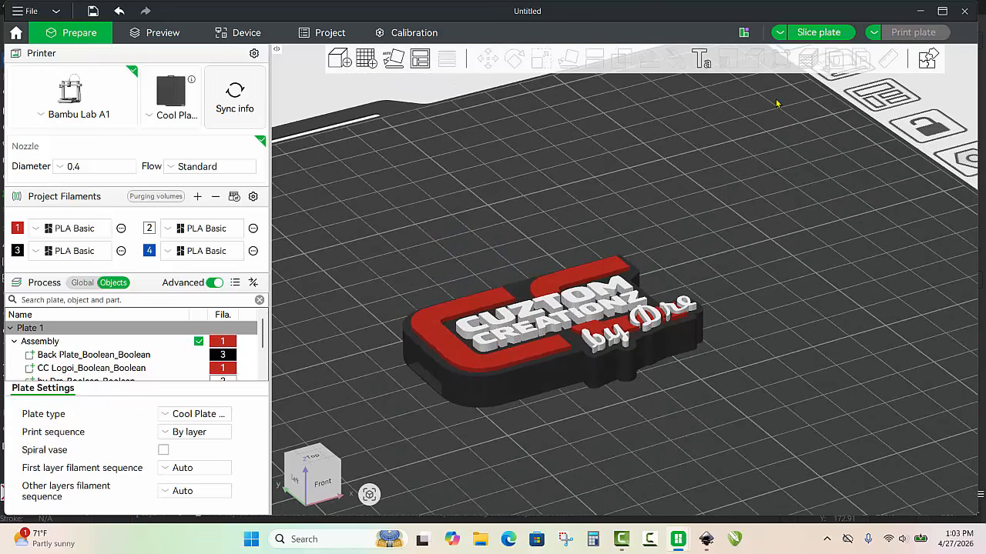
# - Slice the plate, enable support in the global process settings and slice it again
pyautogui.click(816, 34)
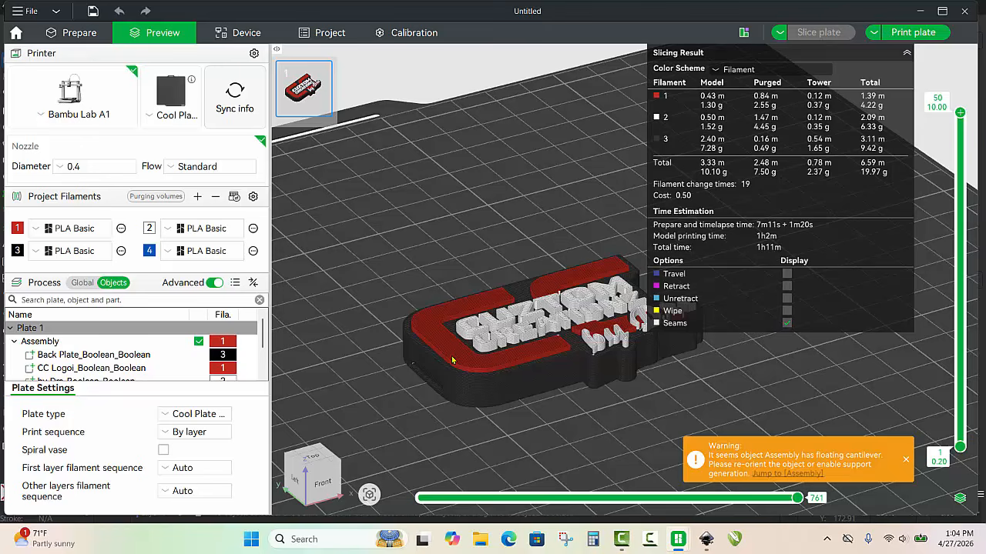
pyautogui.click(96, 34)
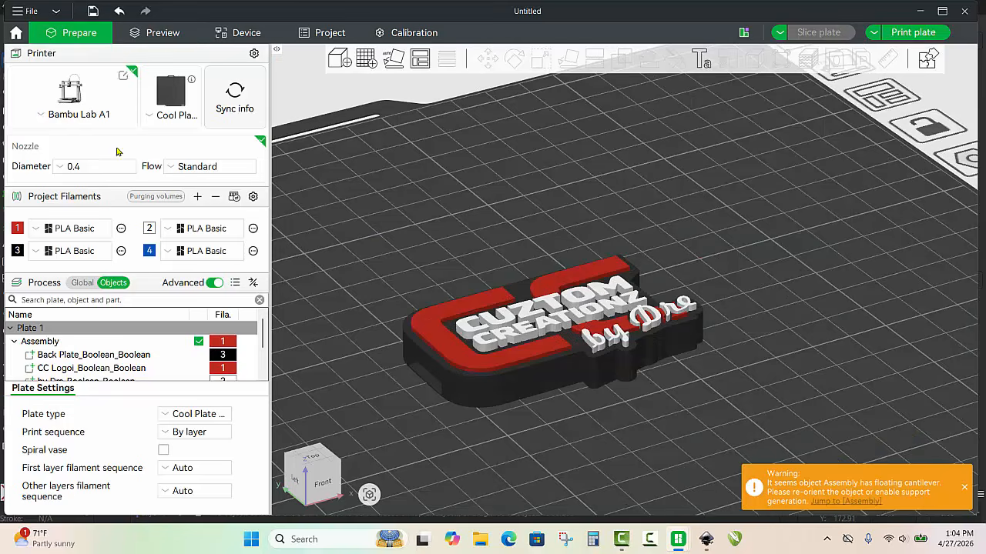
pyautogui.click(85, 283)
pyautogui.click(182, 334)
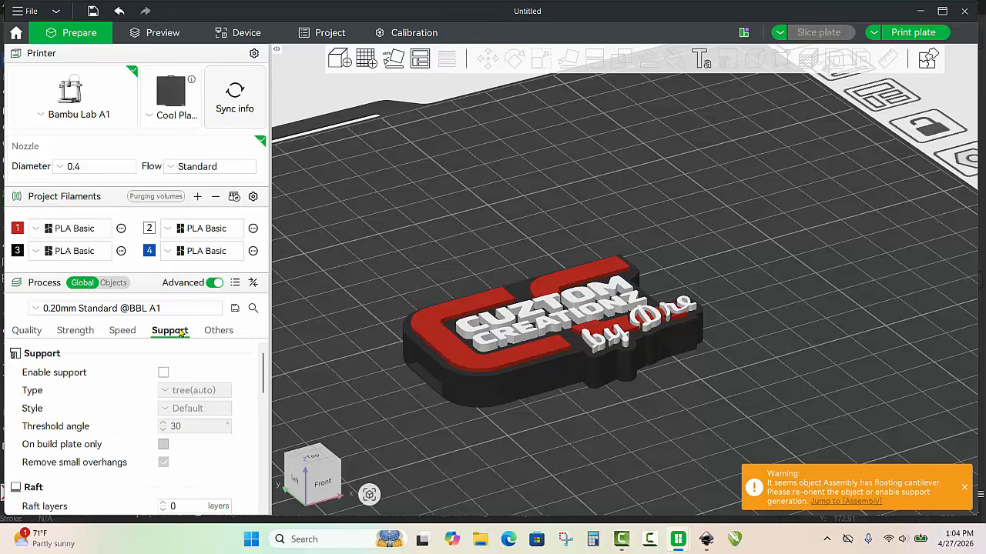
pyautogui.click(164, 373)
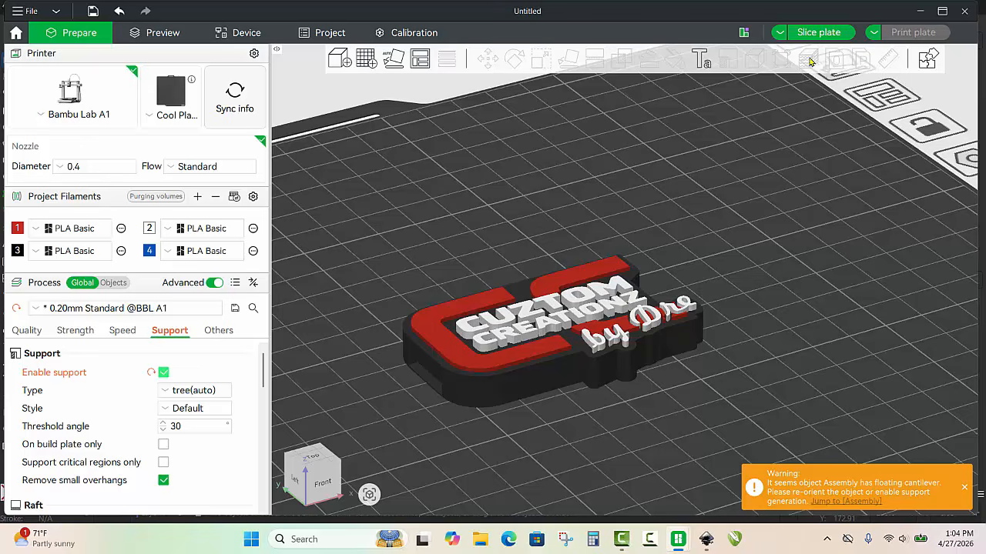
pyautogui.click(819, 32)
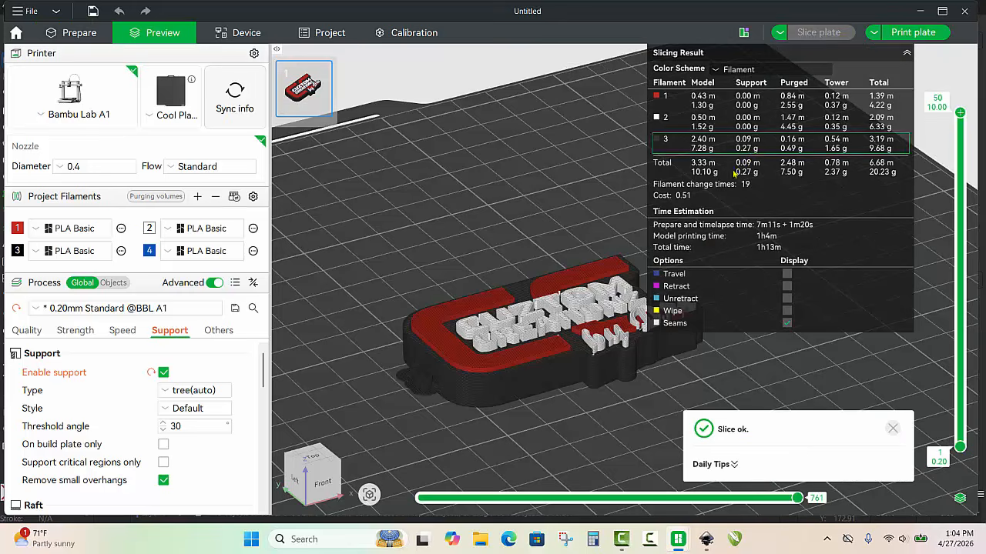
# - Examine the sliced tree supports at the slotted end of the back plate
pyautogui.scroll(-4, 598, 190)
pyautogui.scroll(-2, 536, 387)
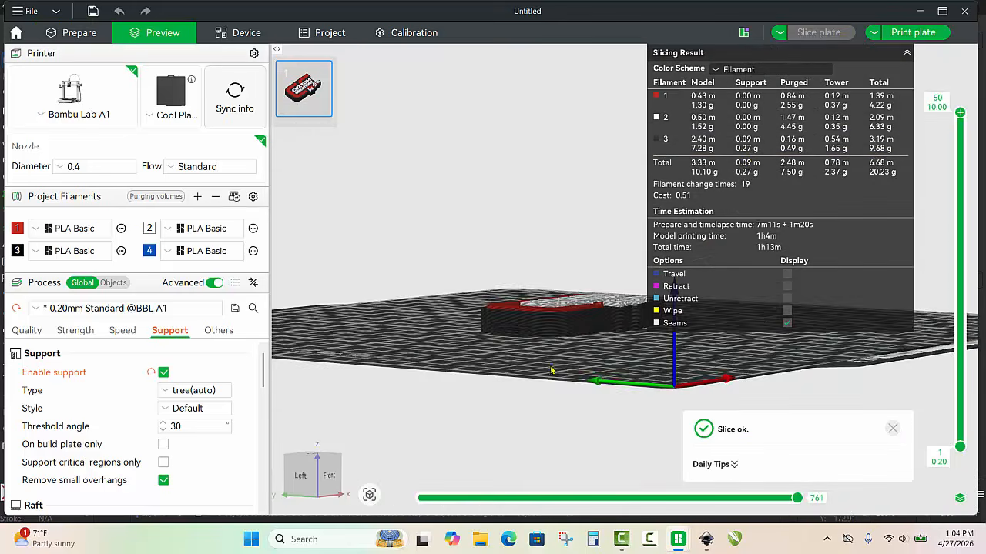
pyautogui.scroll(8, 537, 386)
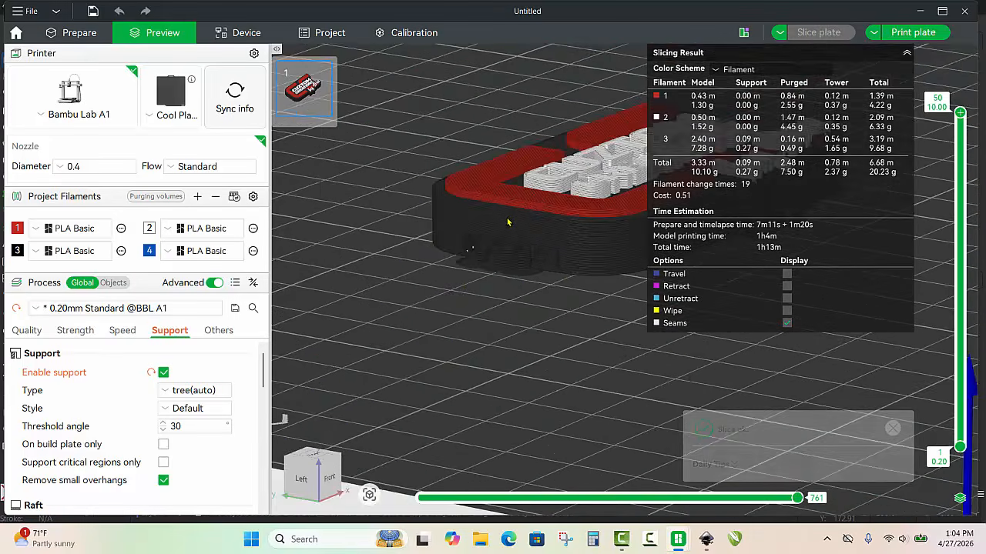
pyautogui.scroll(4, 508, 225)
pyautogui.scroll(-5, 471, 255)
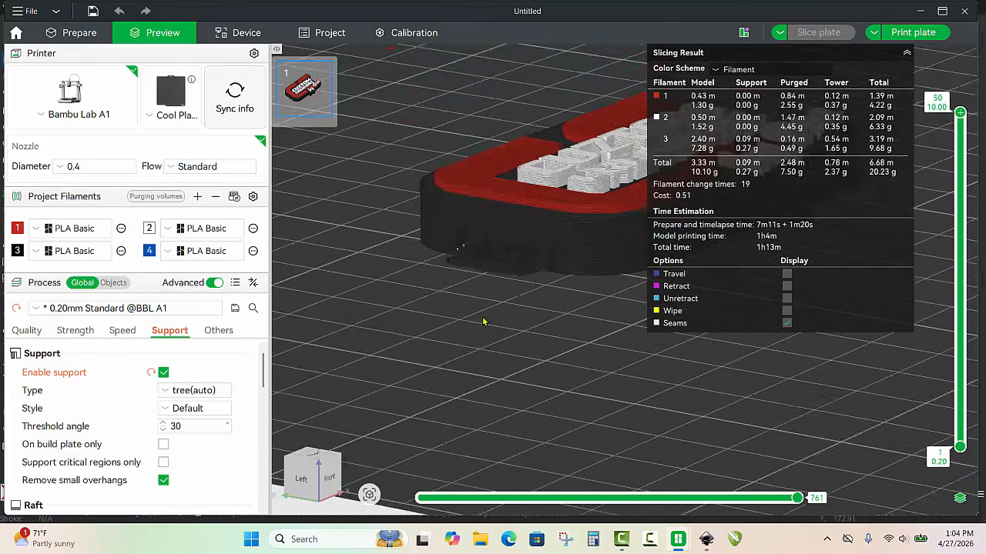
pyautogui.moveTo(484, 324); pyautogui.dragTo(464, 295)
pyautogui.scroll(2, 464, 295)
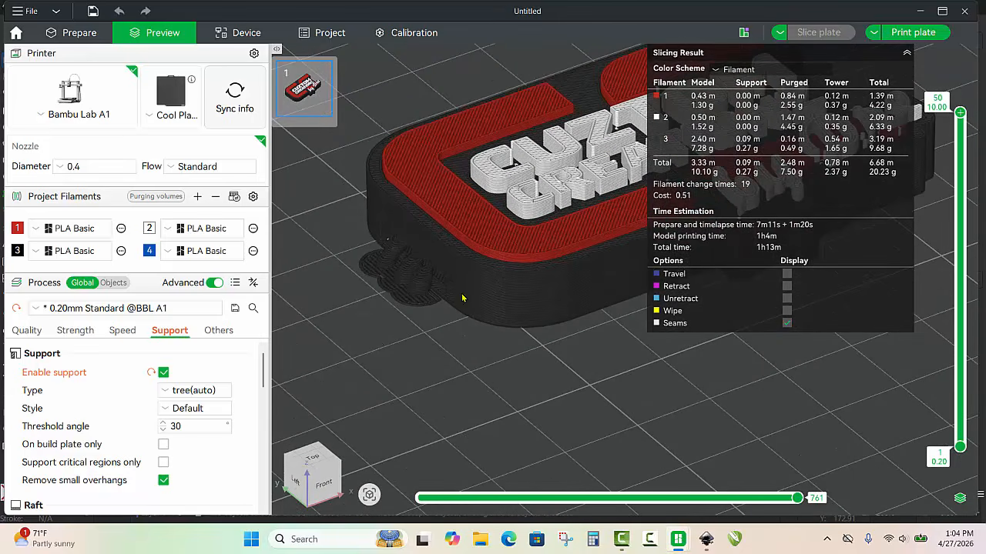
# - Try Support critical regions only, reslice the plate and inspect the supports inside the slot up close
pyautogui.click(163, 462)
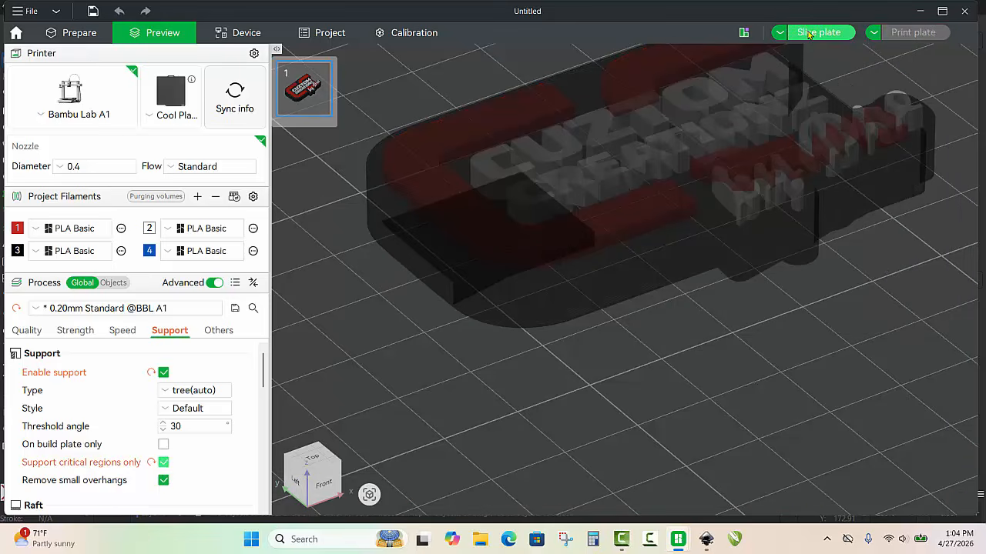
pyautogui.click(809, 33)
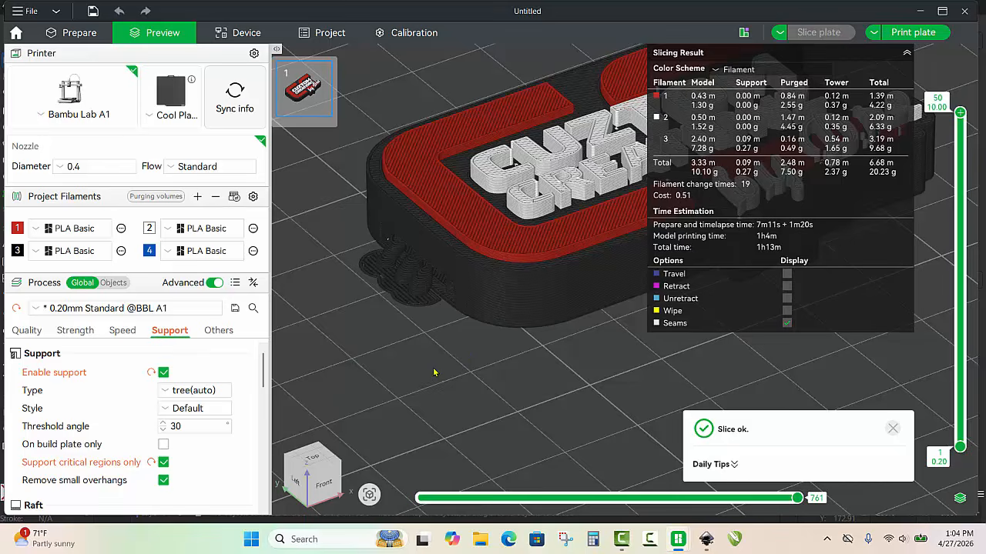
pyautogui.moveTo(435, 372); pyautogui.dragTo(477, 345)
pyautogui.scroll(7, 474, 343)
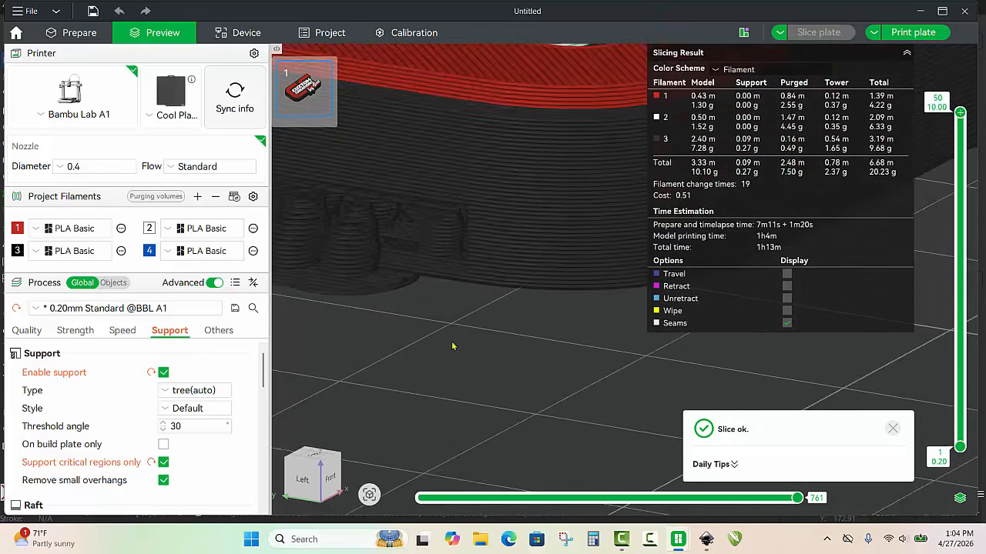
pyautogui.scroll(4, 452, 346)
pyautogui.scroll(3, 517, 245)
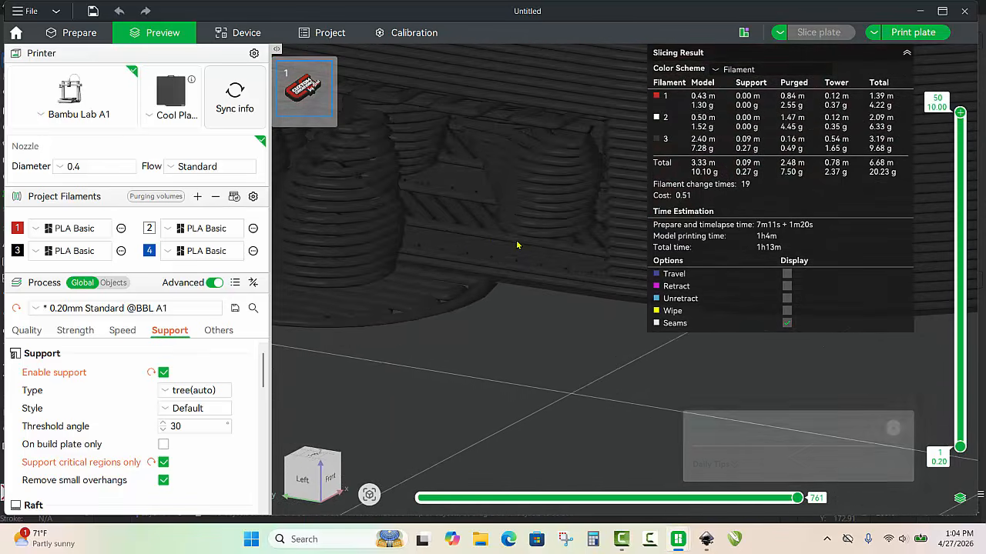
pyautogui.scroll(-3, 500, 316)
pyautogui.moveTo(514, 341)
pyautogui.mouseDown()
pyautogui.moveTo(538, 340)
pyautogui.moveTo(529, 341)
pyautogui.mouseUp()
pyautogui.scroll(-5, 530, 345)
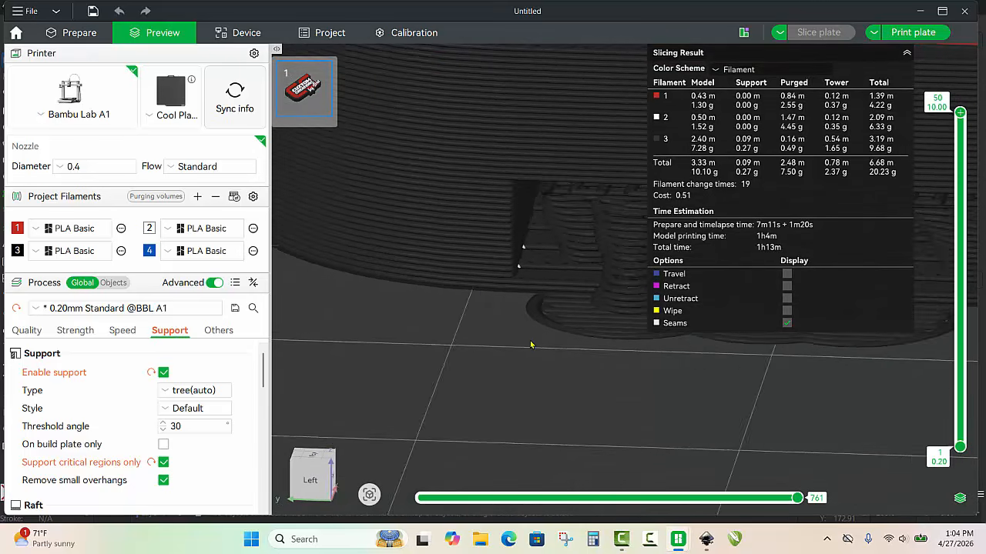
pyautogui.scroll(5, 665, 390)
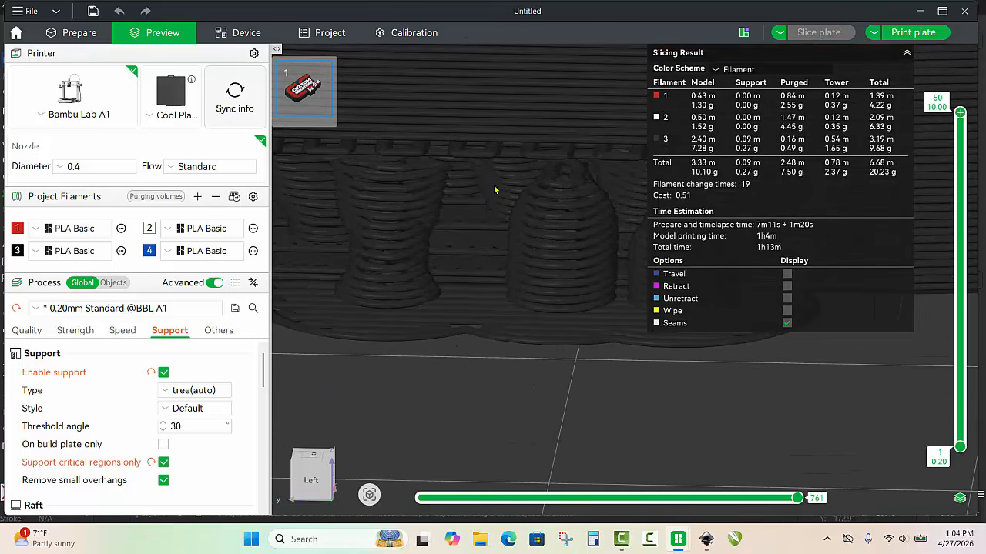
pyautogui.scroll(-10, 505, 187)
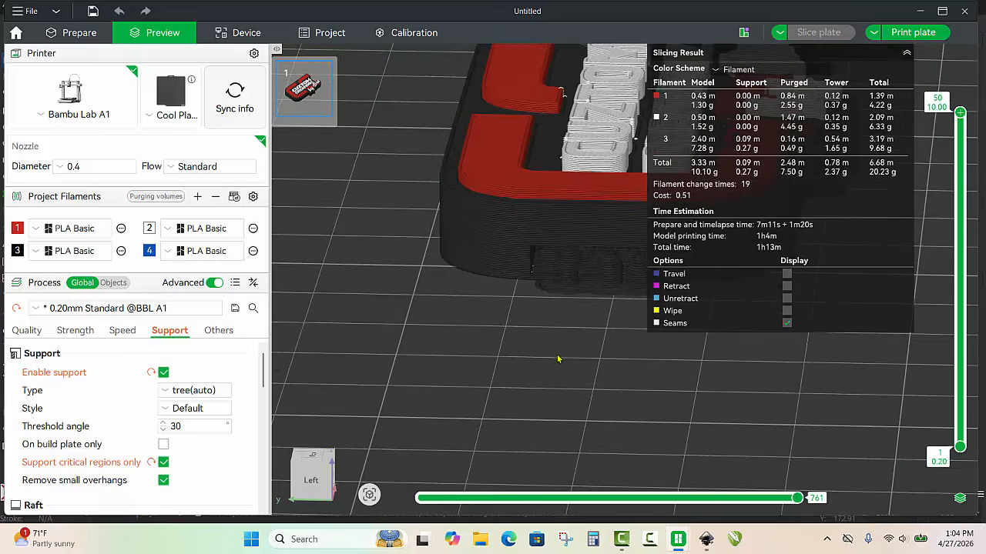
pyautogui.moveTo(559, 358); pyautogui.dragTo(442, 335)
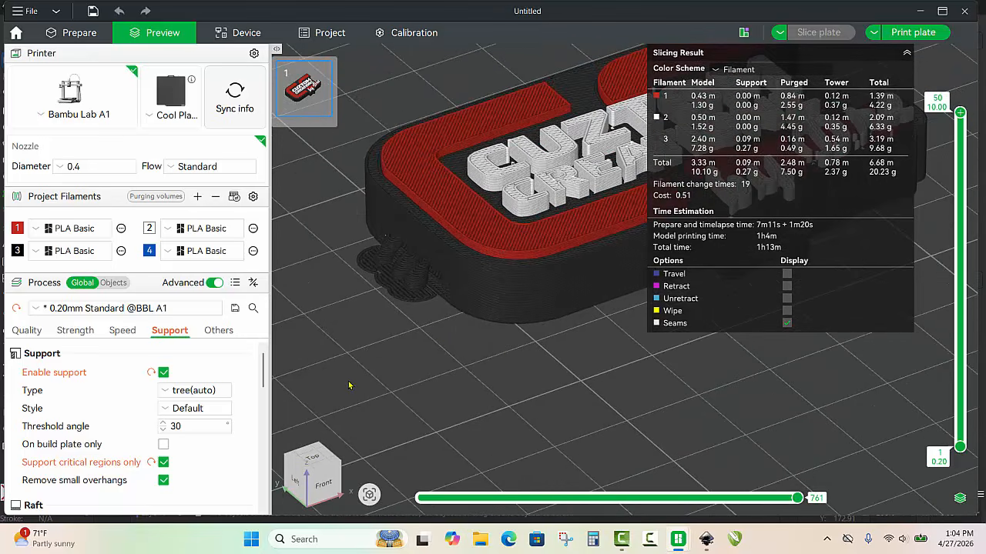
# - Disable Support critical regions only, enable On build plate only and reslice the plate
pyautogui.click(163, 462)
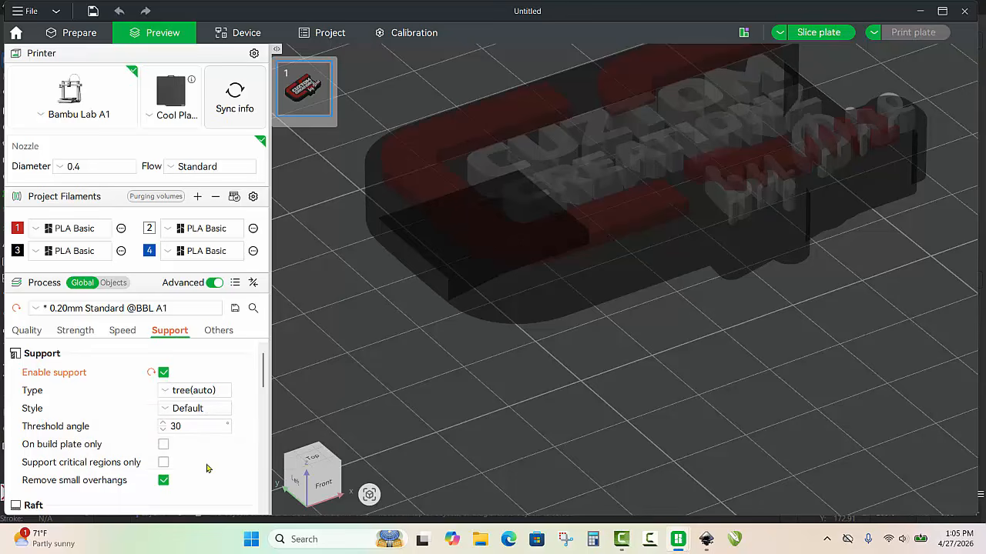
pyautogui.click(163, 444)
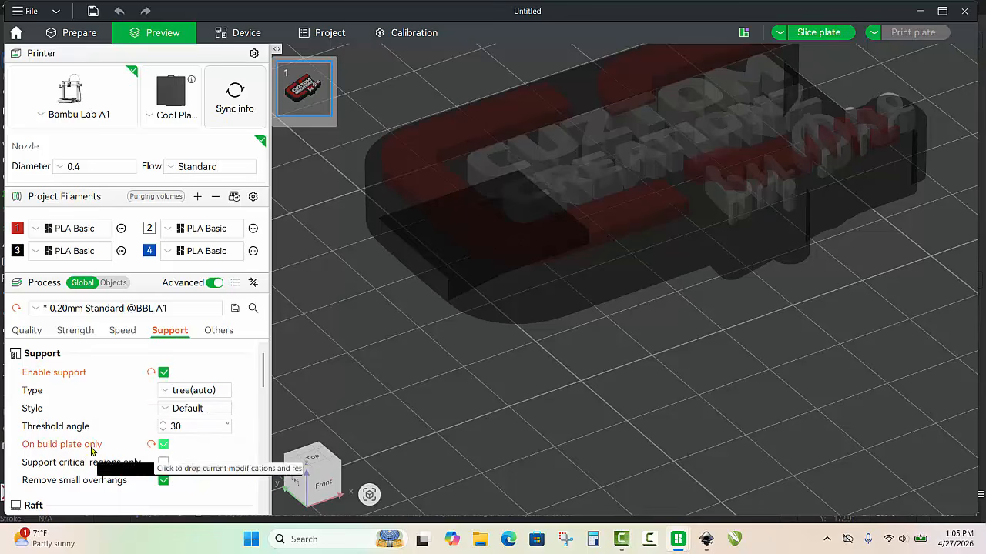
pyautogui.click(818, 32)
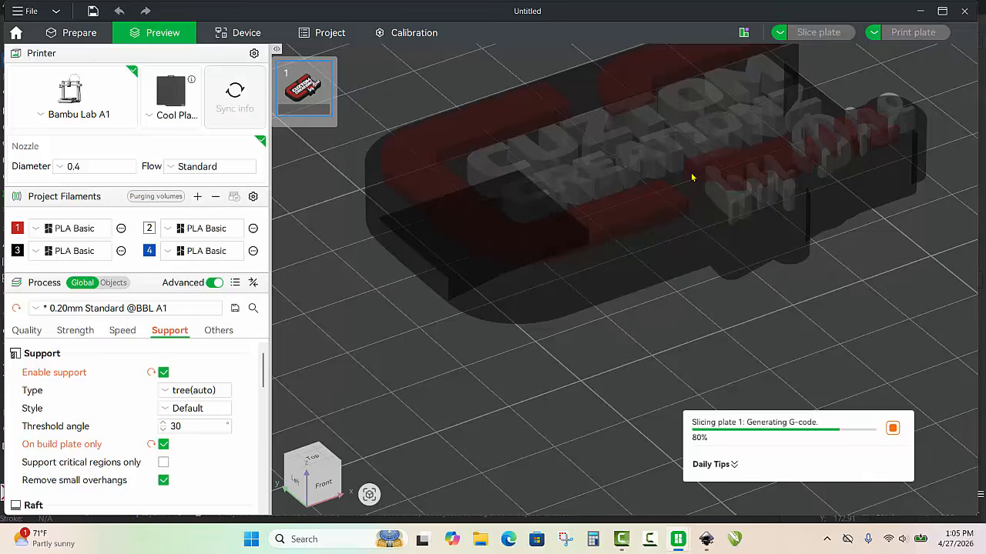
# - Examine the build-plate-only supports in the back plate's slot from the end, from below and from above
pyautogui.moveTo(505, 387); pyautogui.dragTo(516, 376)
pyautogui.scroll(8, 521, 351)
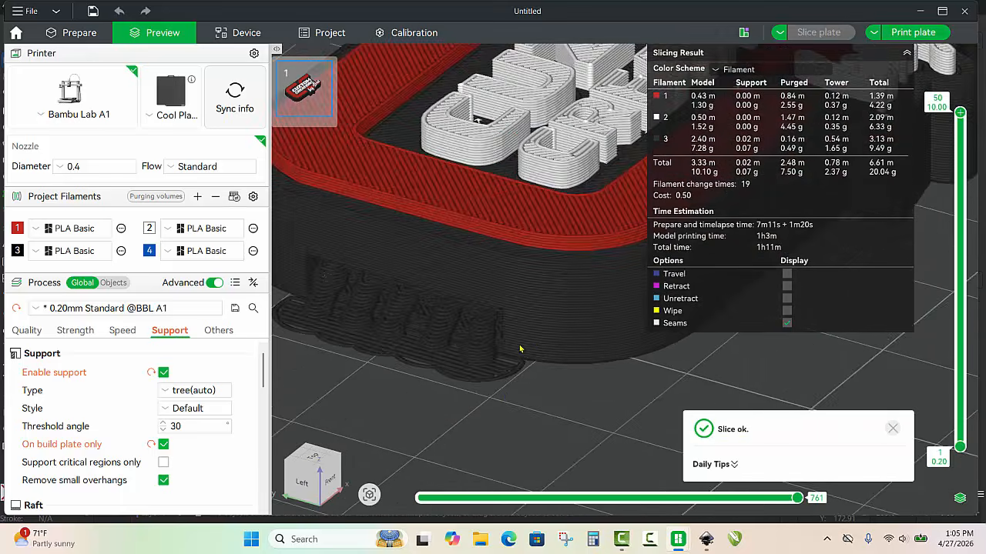
pyautogui.moveTo(499, 450); pyautogui.dragTo(667, 279, button='right')
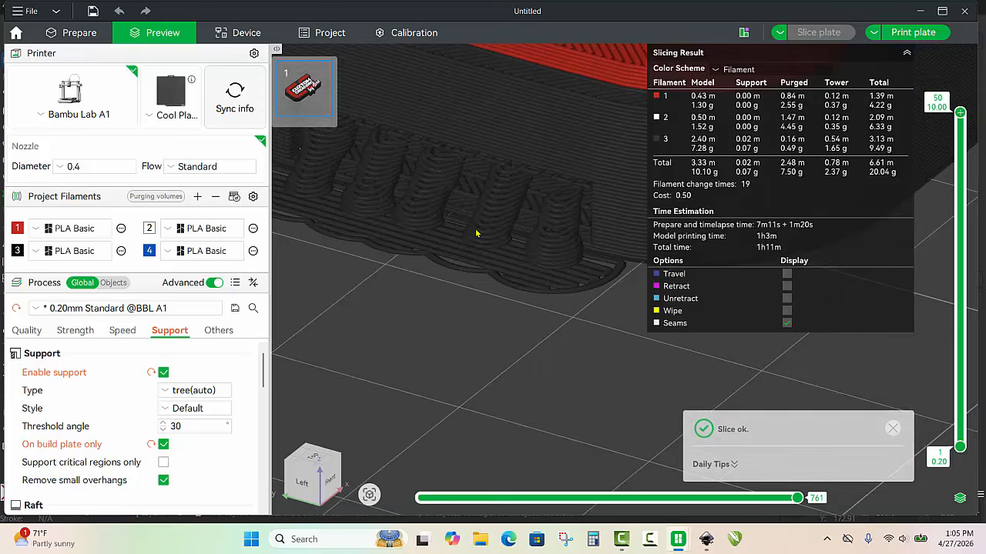
pyautogui.moveTo(444, 356); pyautogui.dragTo(486, 425)
pyautogui.scroll(3, 608, 233)
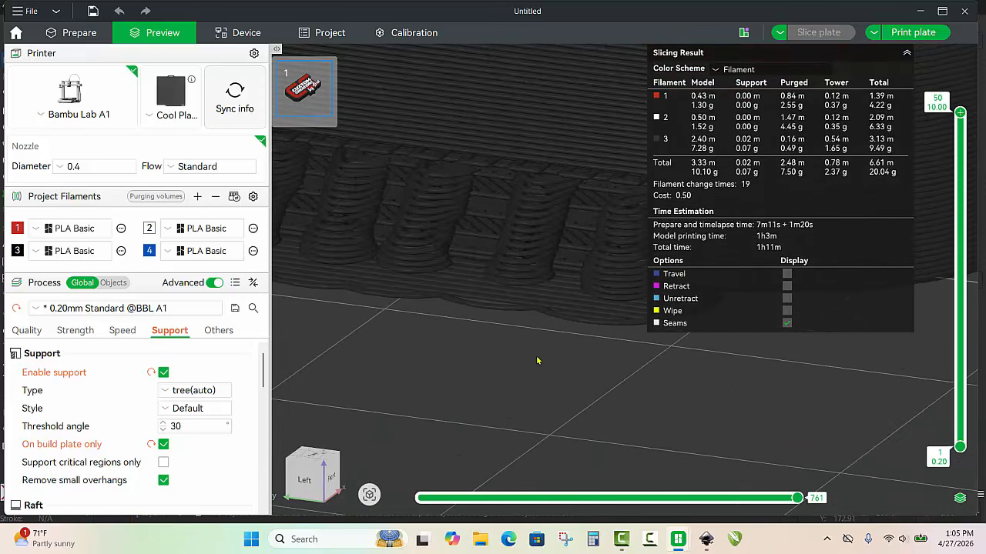
pyautogui.scroll(-5, 539, 355)
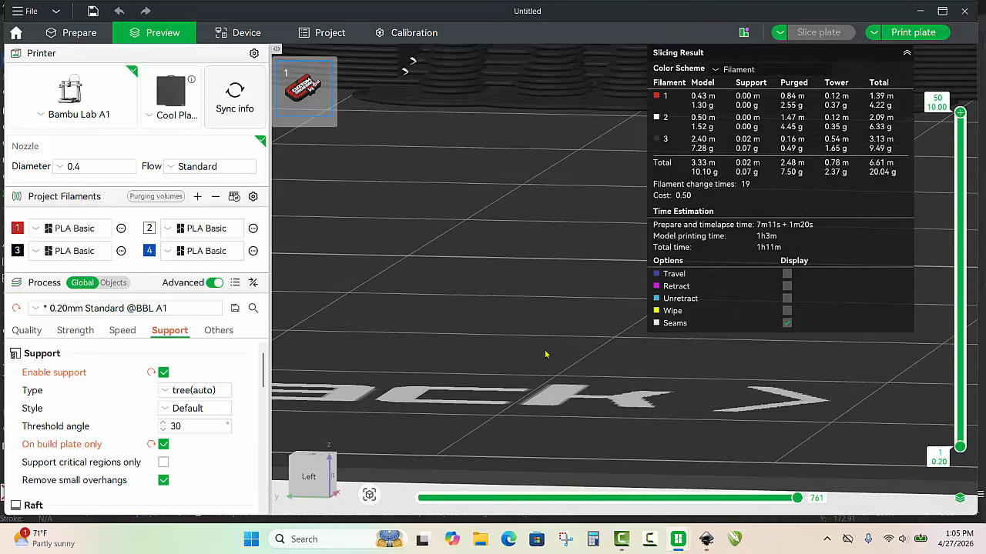
pyautogui.moveTo(543, 200); pyautogui.dragTo(557, 401, button='right')
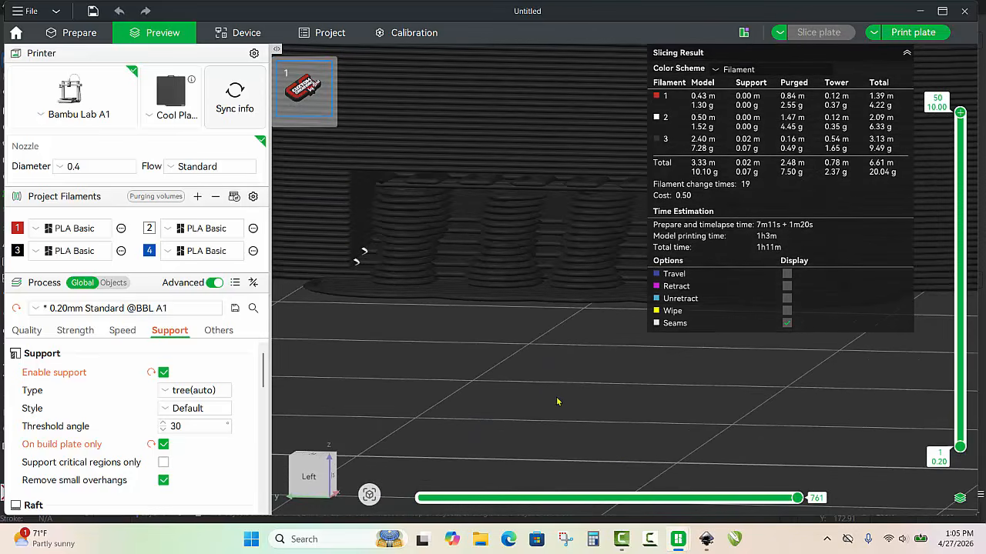
pyautogui.moveTo(543, 391); pyautogui.dragTo(532, 391)
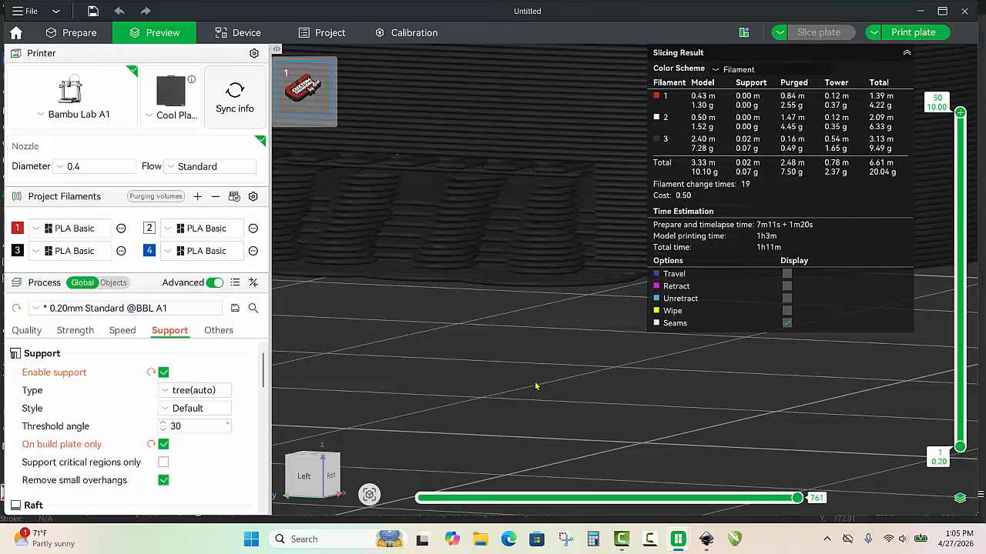
pyautogui.scroll(8, 536, 384)
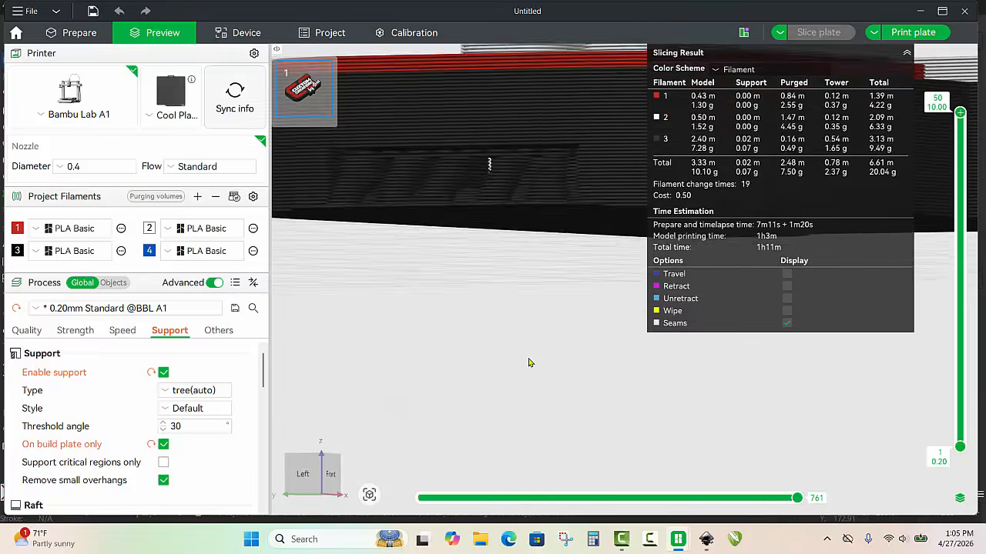
pyautogui.moveTo(529, 359); pyautogui.dragTo(530, 361)
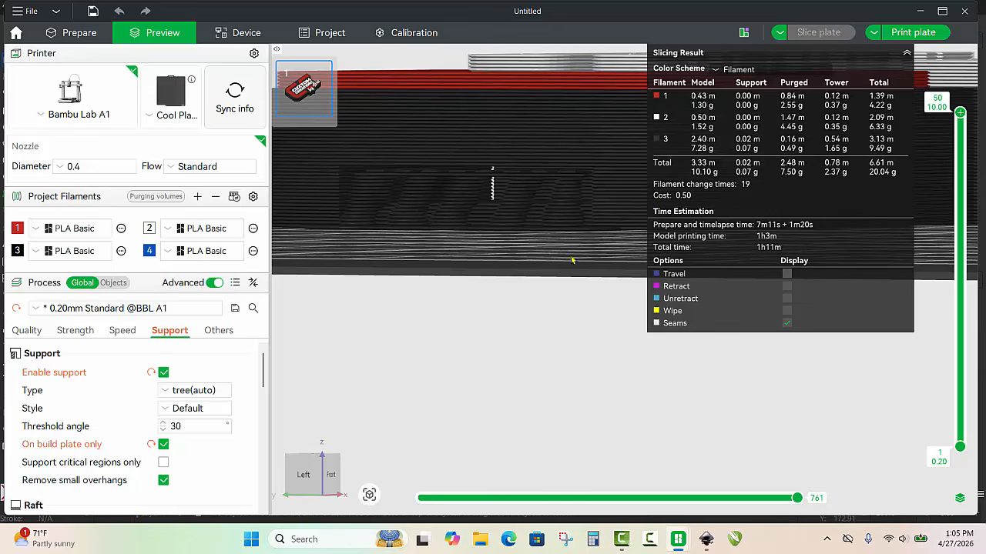
pyautogui.moveTo(572, 260); pyautogui.dragTo(529, 256)
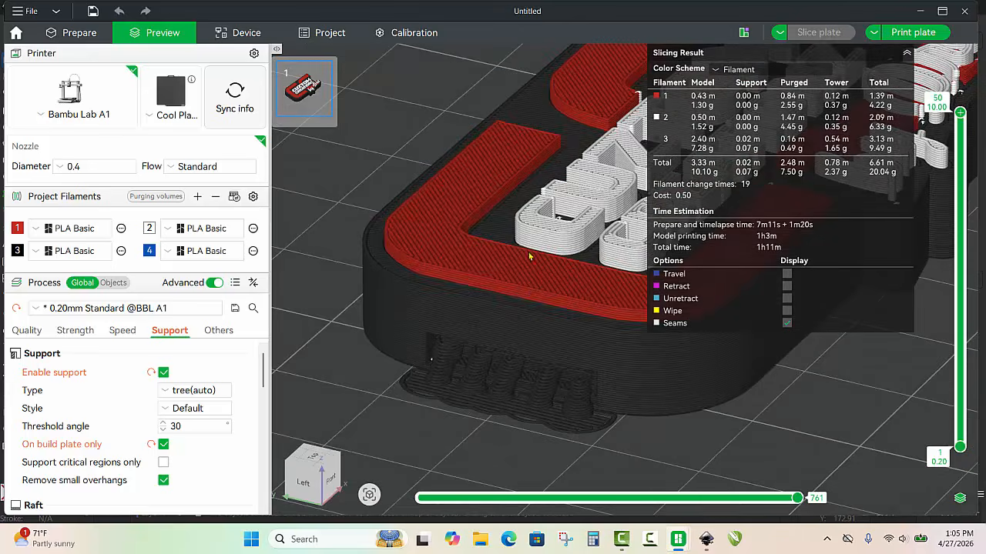
pyautogui.scroll(-6, 529, 256)
pyautogui.moveTo(587, 370); pyautogui.dragTo(485, 408)
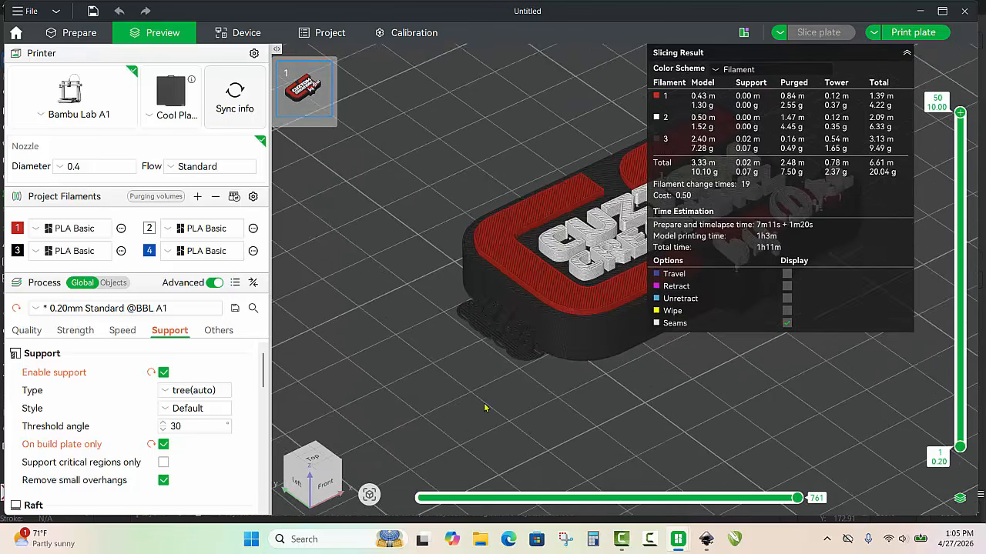
pyautogui.scroll(2, 485, 408)
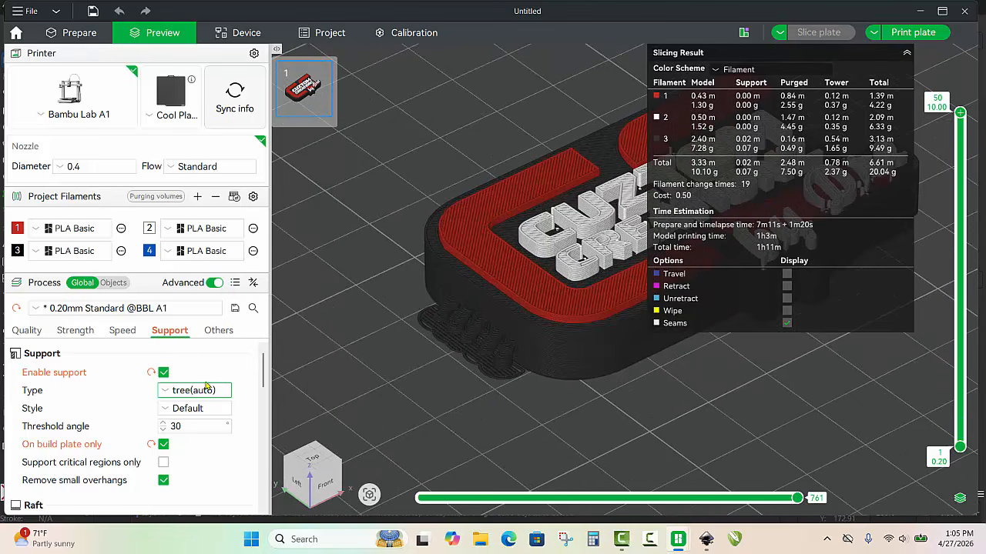
# - Set the support's Top Z distance to 0.28 mm and its Top interface layers to 4
pyautogui.scroll(-2, 160, 397)
pyautogui.scroll(-4, 160, 397)
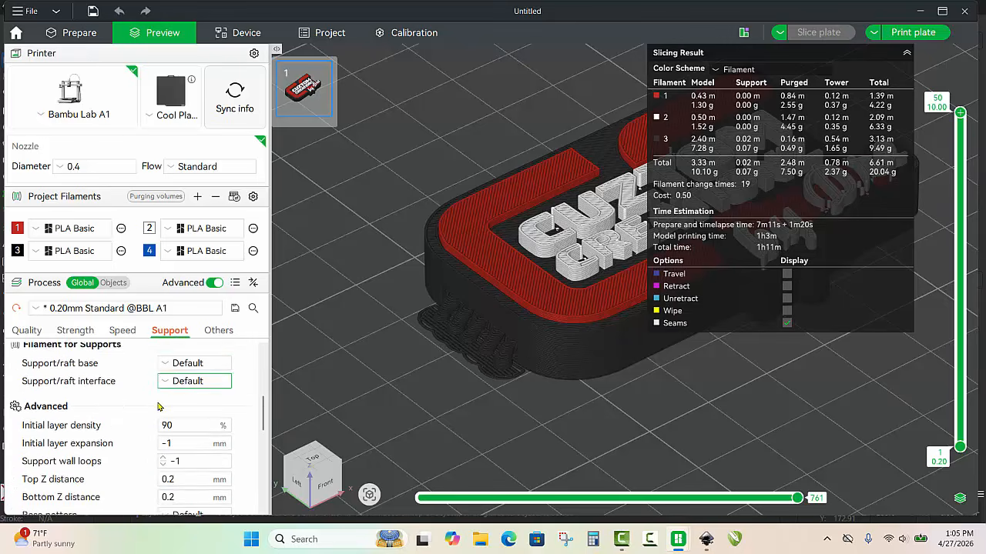
pyautogui.scroll(-1, 160, 418)
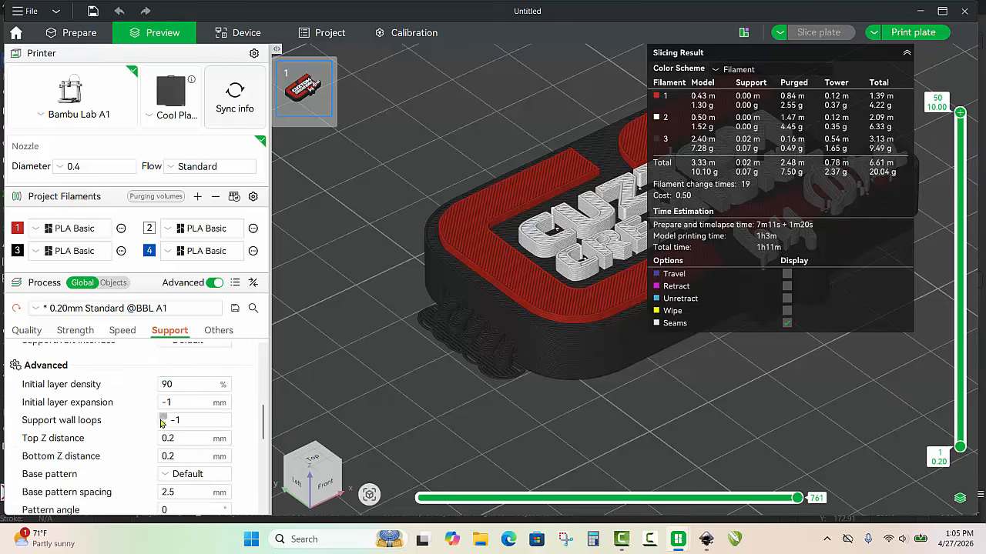
pyautogui.click(187, 439)
pyautogui.scroll(-3, 190, 442)
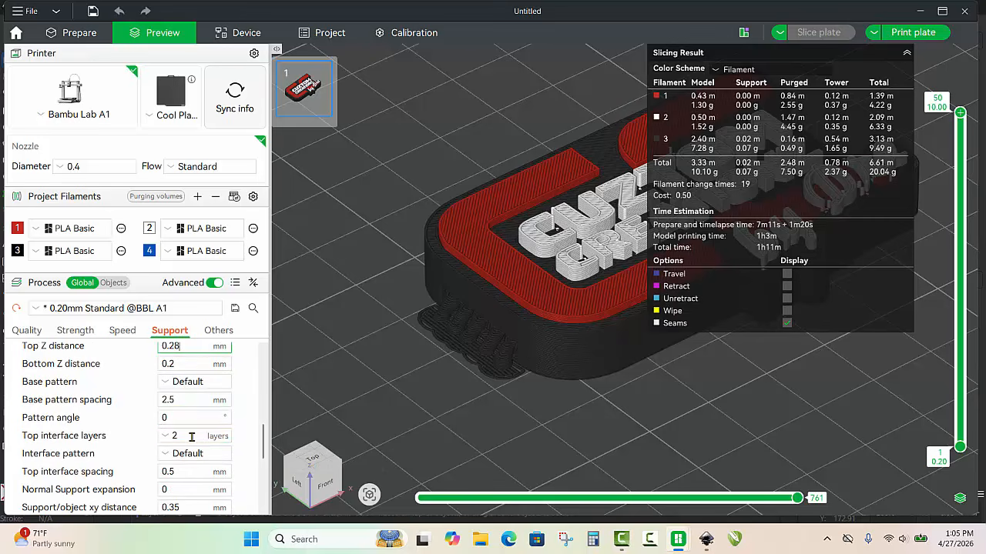
pyautogui.click(190, 438)
pyautogui.press('BackSpace')
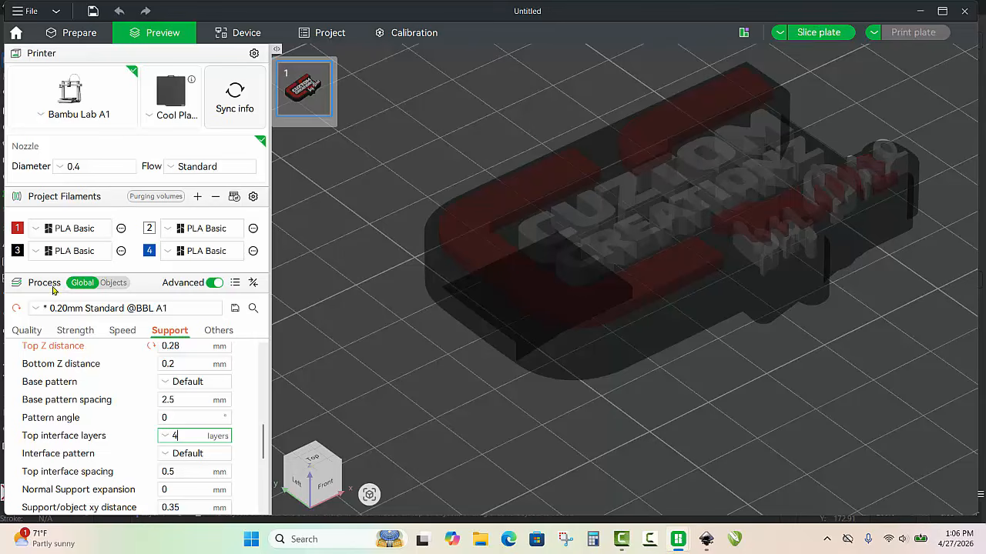
# - Review the Quality process settings, including line width, seam, precision, ironing, wall order and bridge options
pyautogui.click(22, 331)
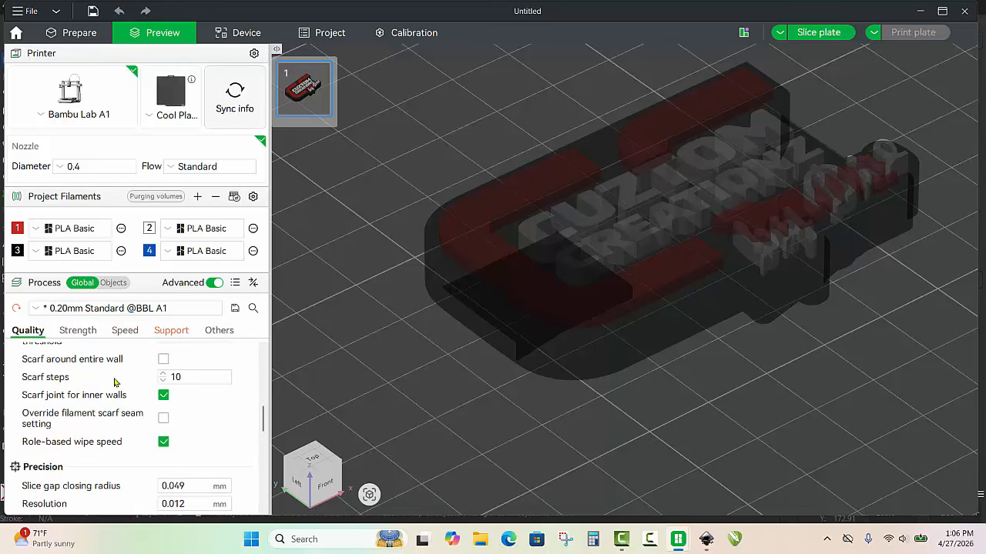
pyautogui.scroll(-3, 114, 382)
pyautogui.scroll(-2, 114, 382)
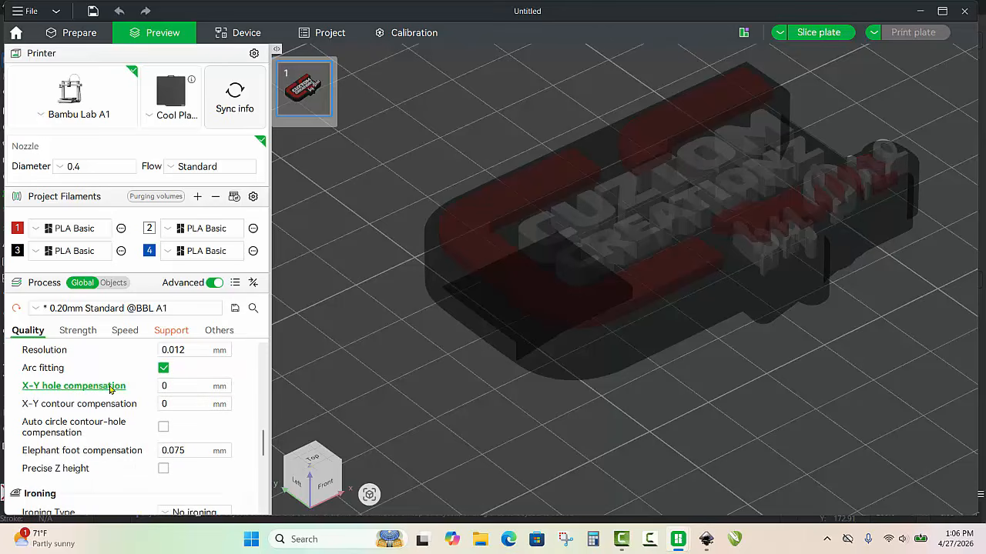
pyautogui.scroll(5, 110, 390)
pyautogui.scroll(10, 110, 390)
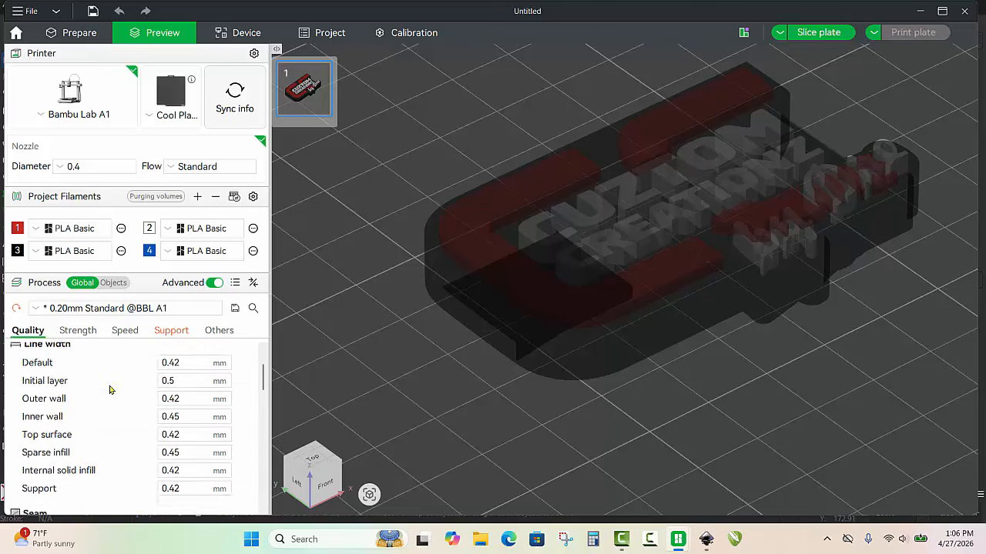
pyautogui.scroll(-2, 109, 389)
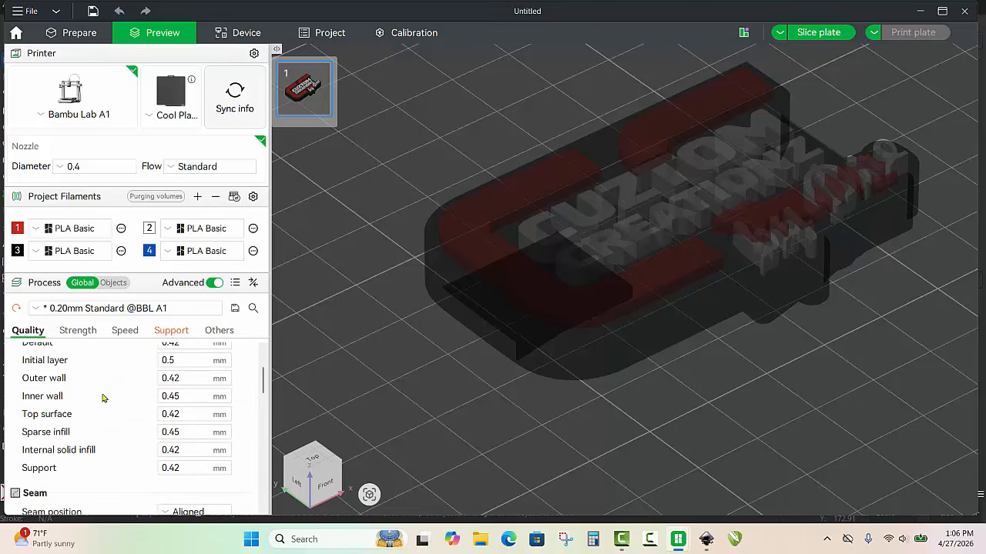
pyautogui.scroll(-3, 77, 416)
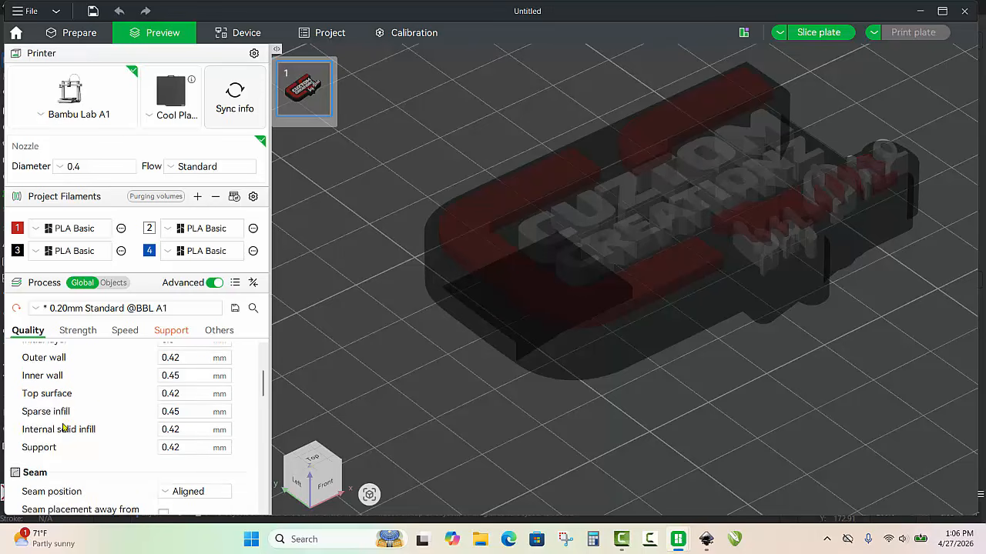
pyautogui.scroll(-3, 113, 423)
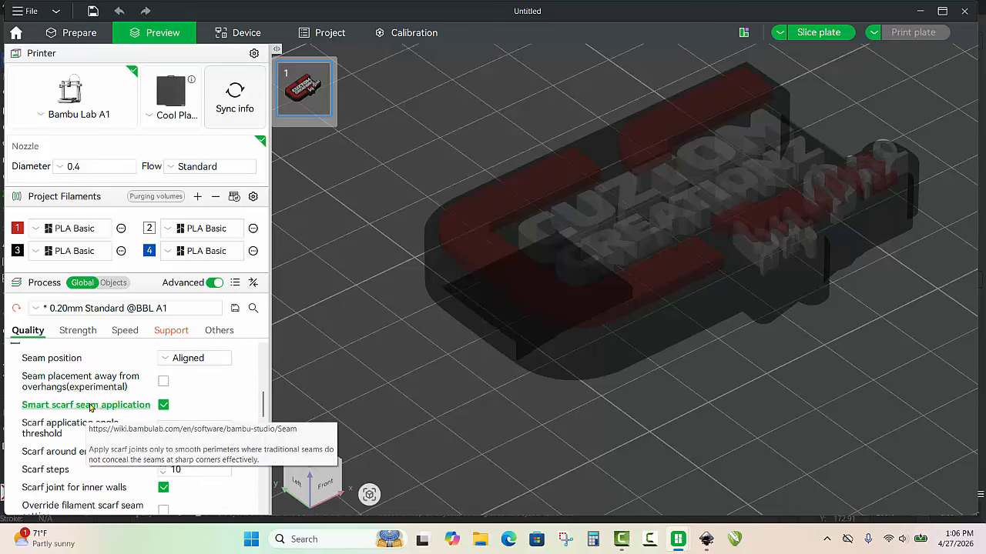
pyautogui.scroll(-4, 106, 410)
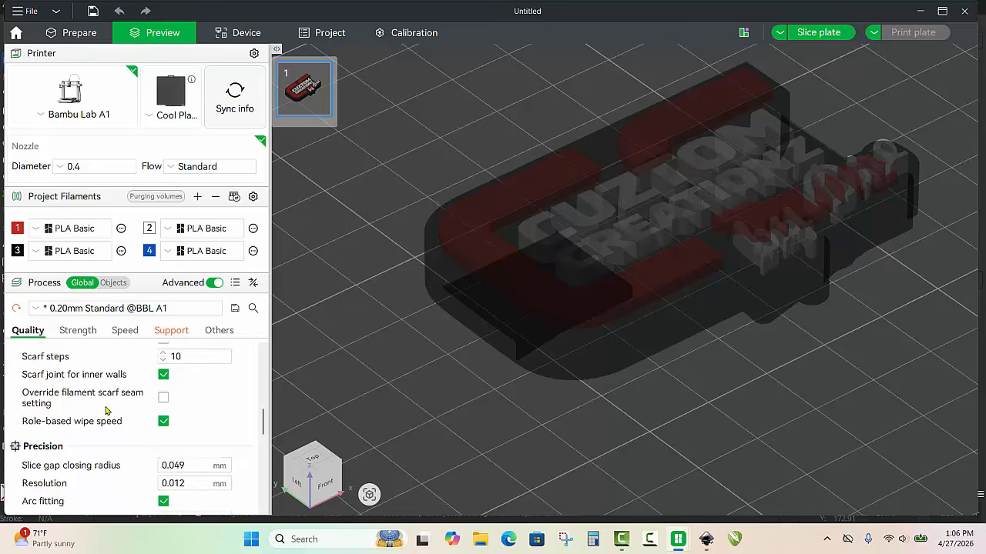
pyautogui.scroll(-4, 105, 410)
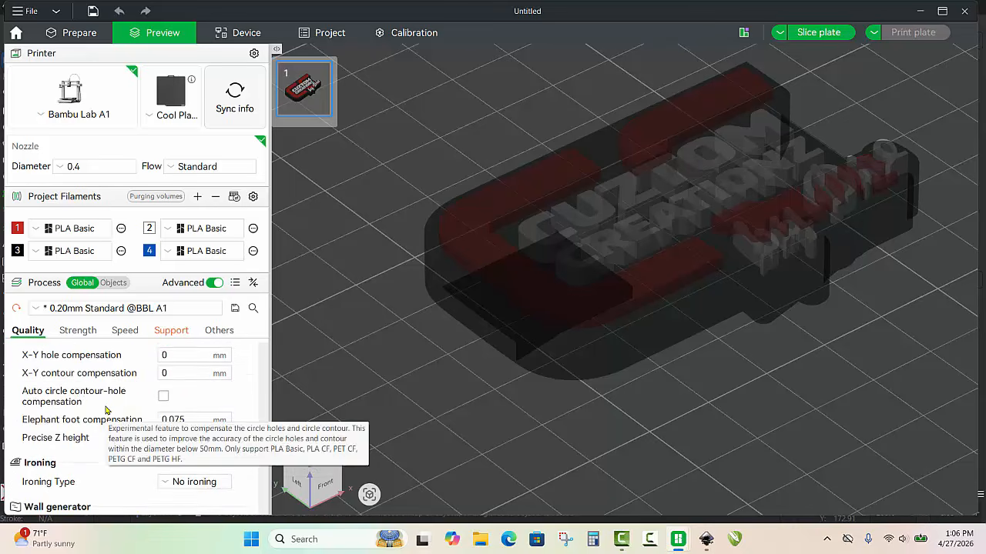
pyautogui.scroll(-3, 105, 411)
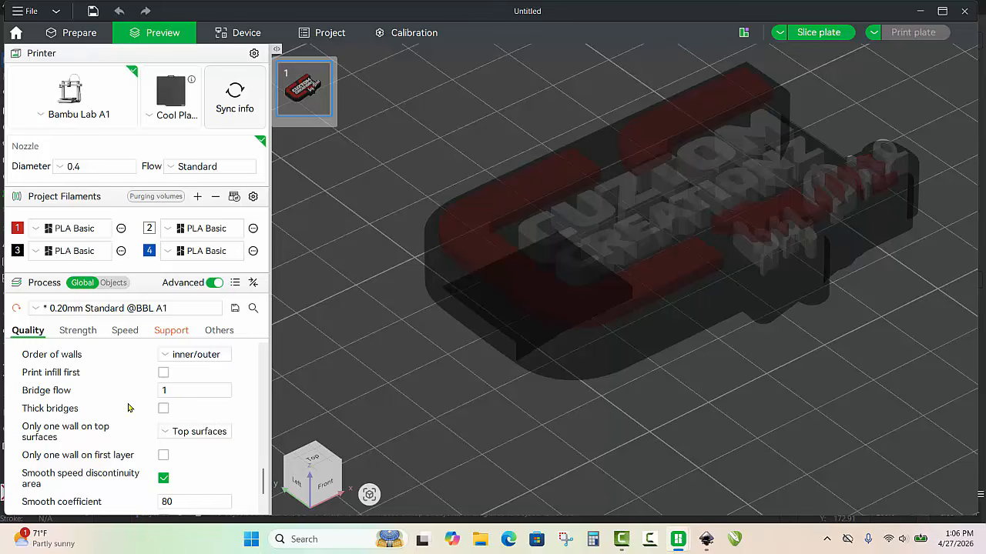
pyautogui.scroll(-2, 128, 406)
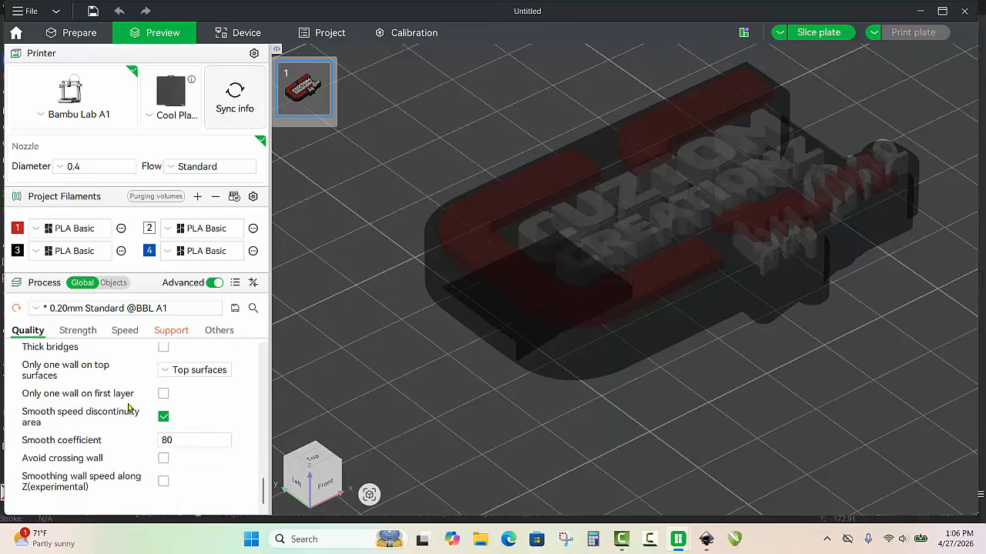
pyautogui.scroll(7, 127, 406)
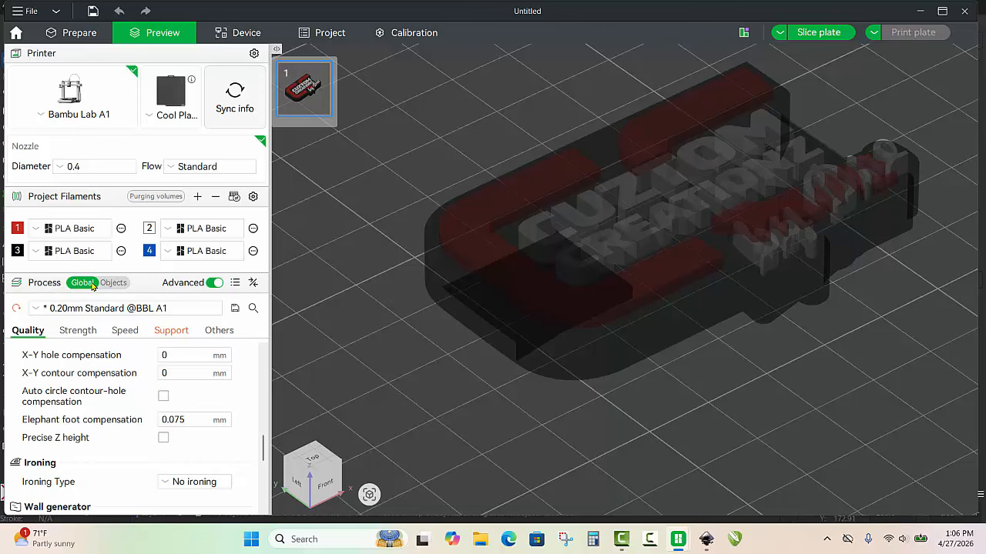
# - Review the Strength process settings, including wall loops, top and bottom shells, sparse infill and the advanced bridge direction options
pyautogui.click(81, 332)
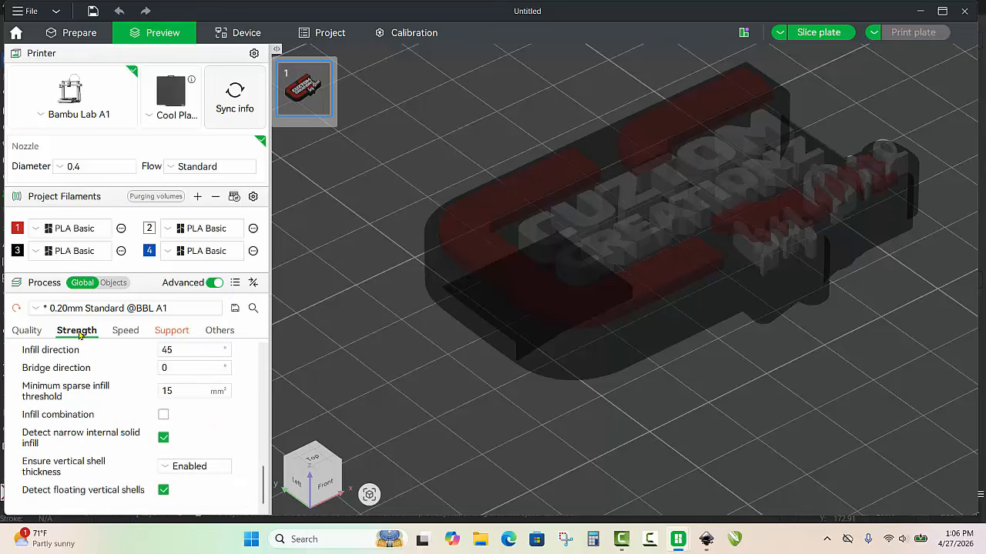
pyautogui.scroll(3, 102, 412)
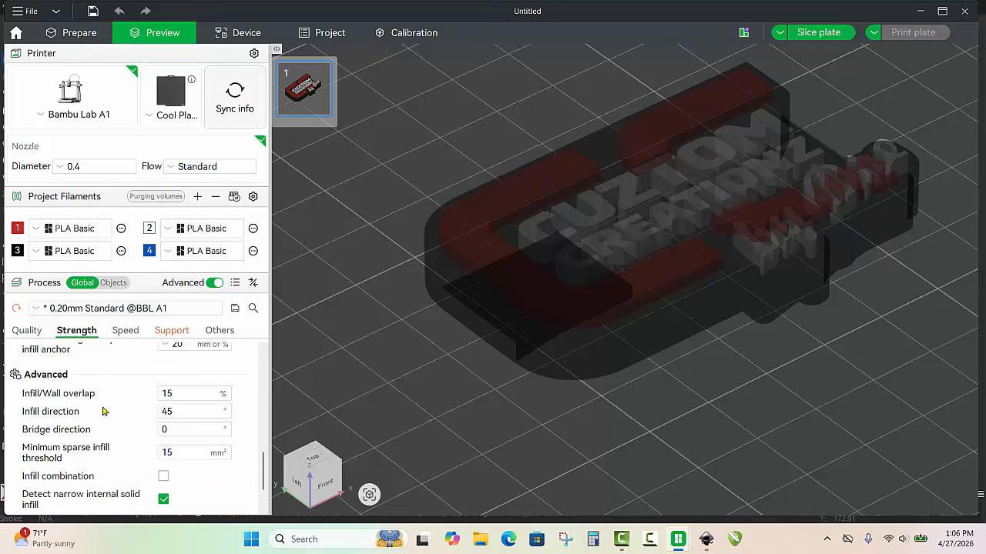
pyautogui.scroll(1, 103, 411)
pyautogui.scroll(-2, 103, 411)
pyautogui.scroll(5, 104, 408)
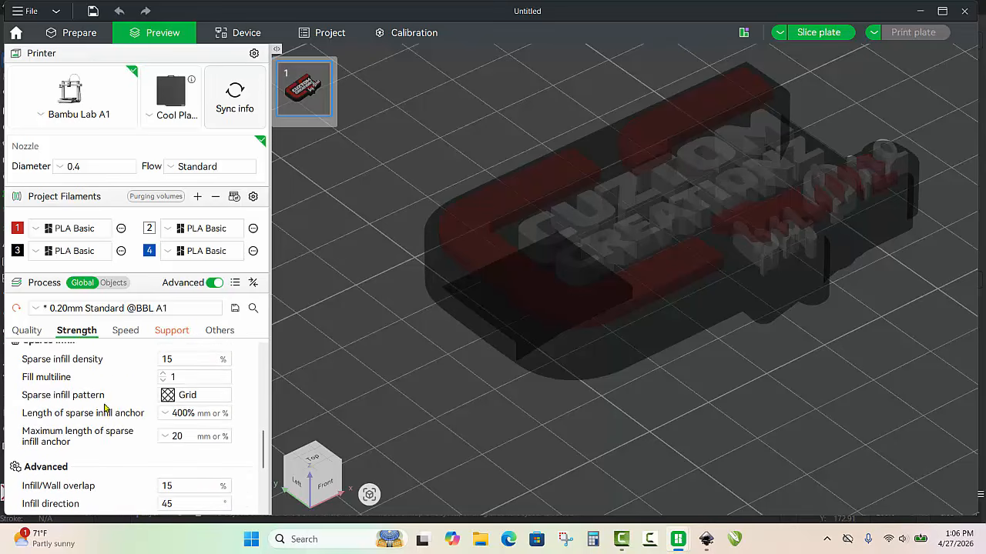
pyautogui.scroll(1, 106, 405)
pyautogui.scroll(-6, 105, 404)
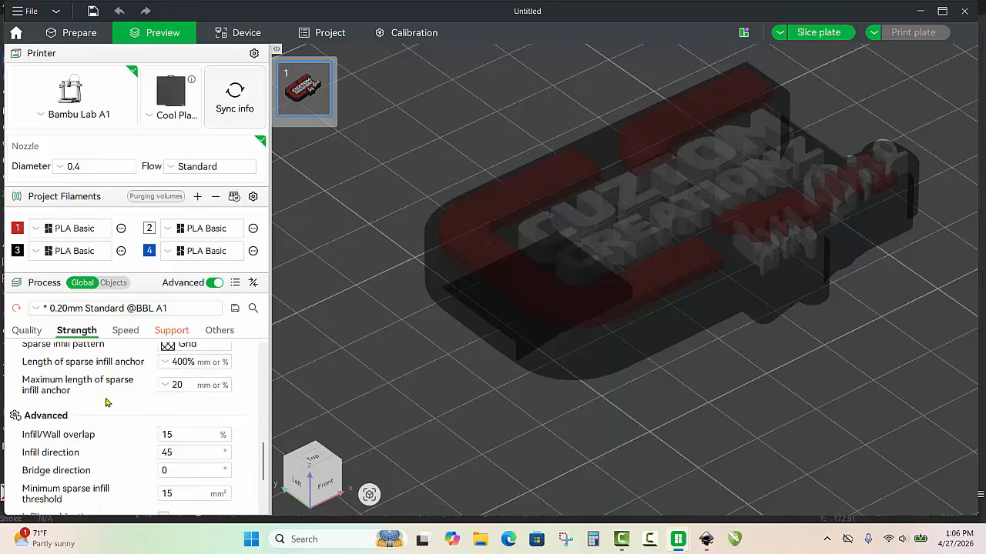
pyautogui.scroll(1, 105, 398)
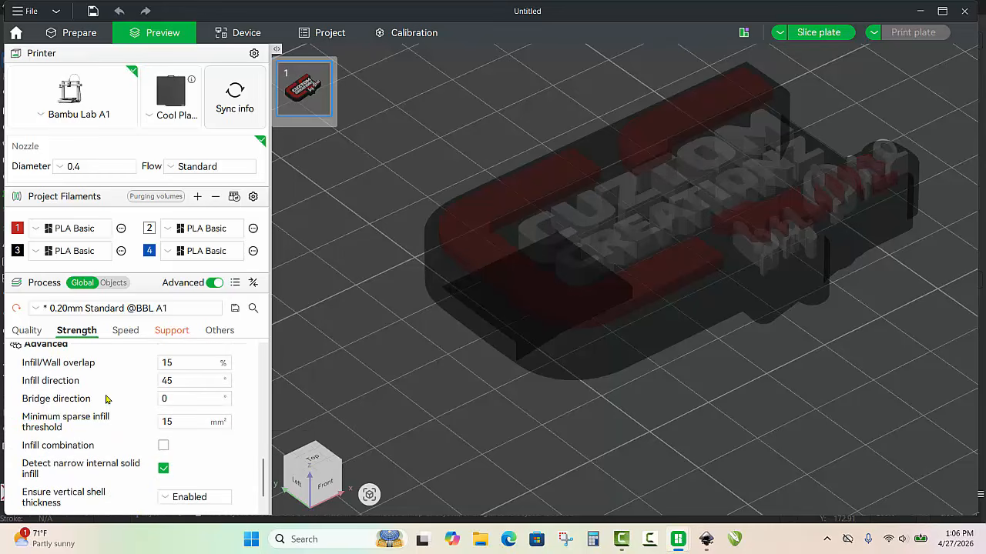
pyautogui.scroll(1, 106, 399)
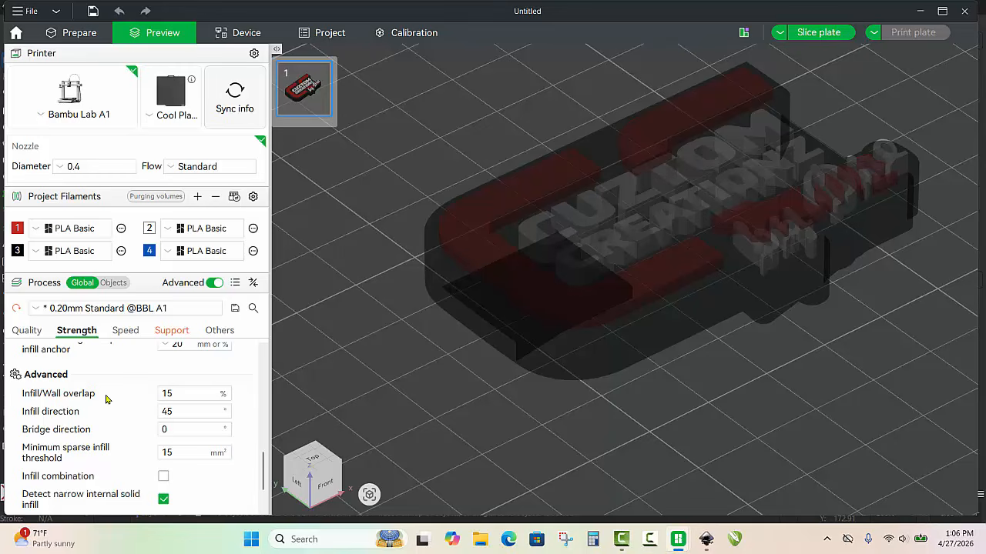
pyautogui.scroll(-1, 106, 399)
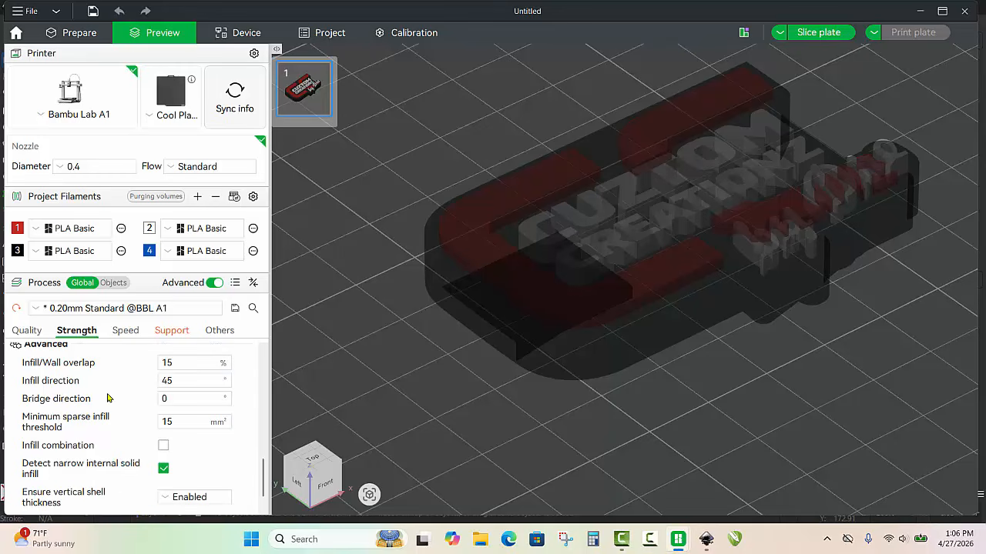
pyautogui.scroll(-1, 125, 396)
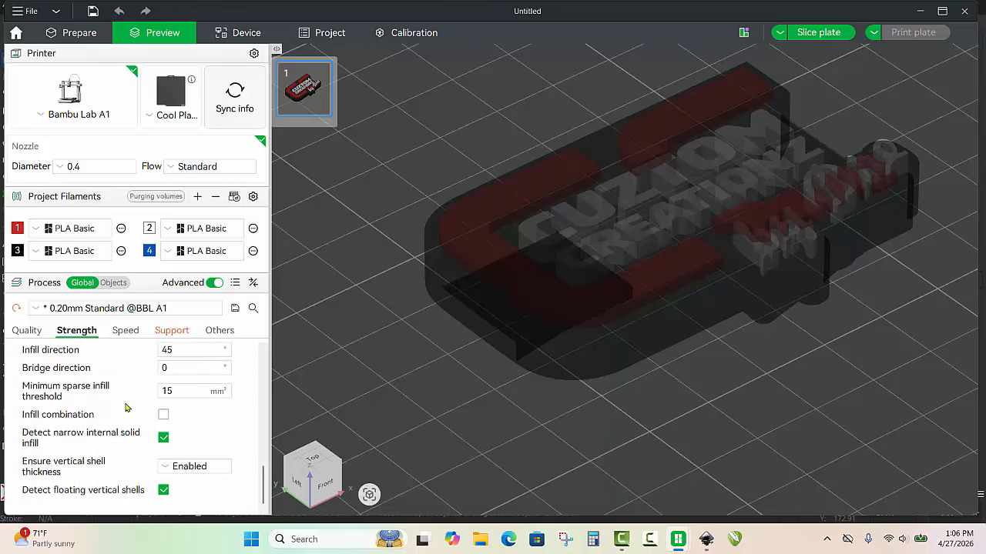
pyautogui.scroll(12, 126, 408)
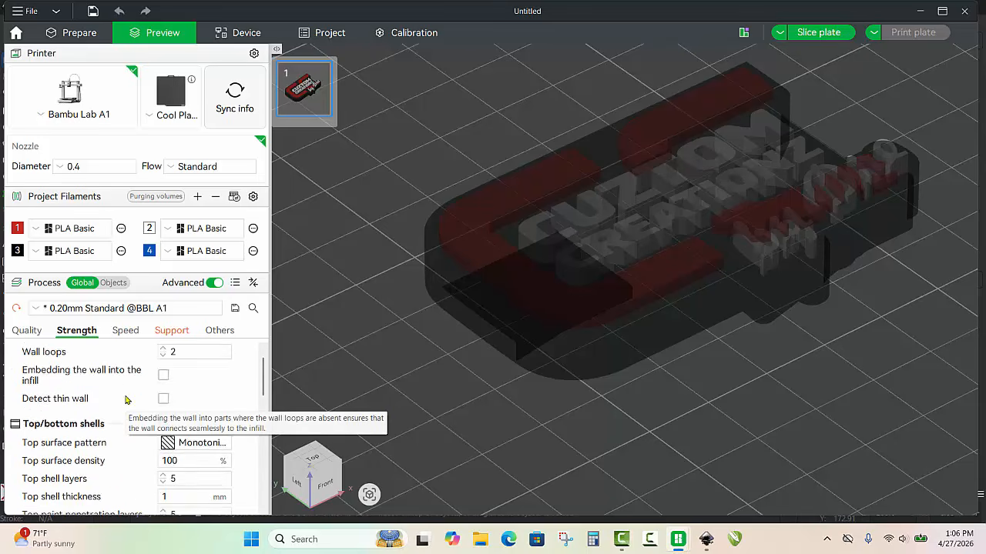
pyautogui.scroll(-6, 127, 399)
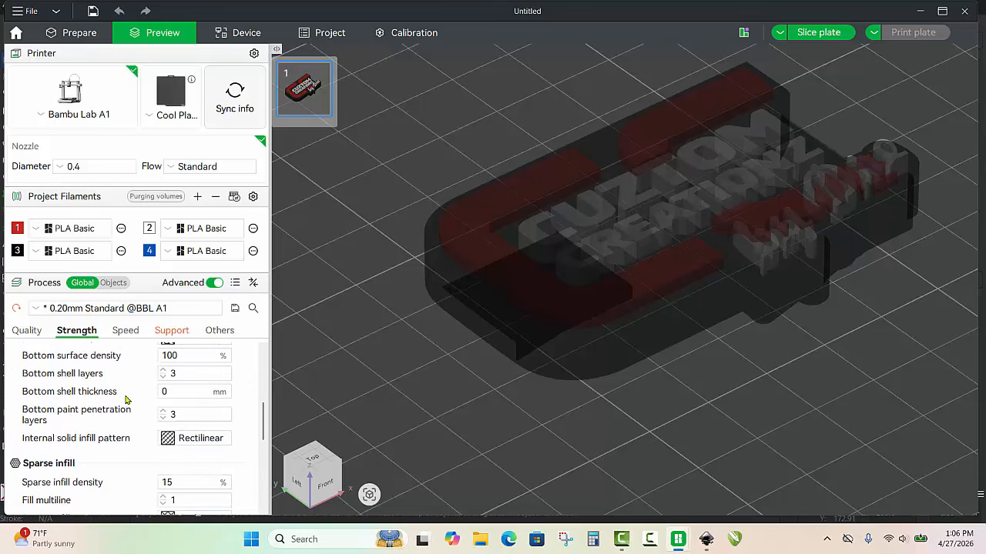
pyautogui.scroll(-5, 127, 399)
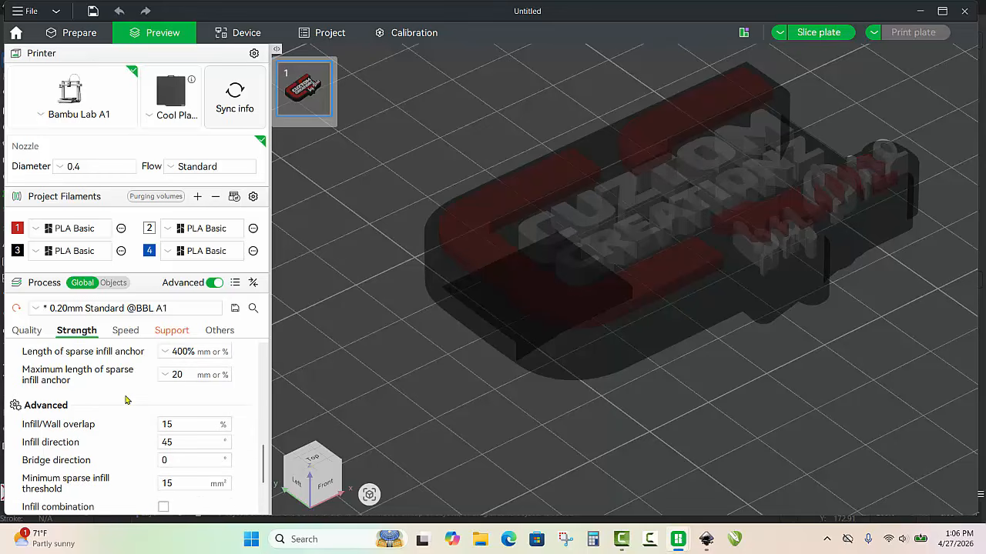
pyautogui.scroll(-3, 126, 399)
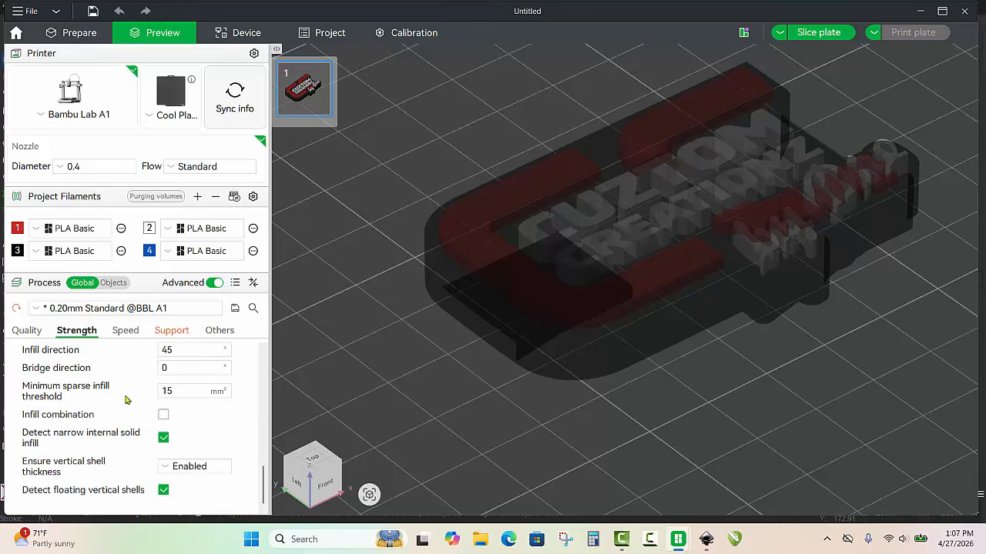
# - Set the Bridge speed for other layers to 20 mm/s in the process settings
pyautogui.click(127, 335)
pyautogui.scroll(3, 77, 370)
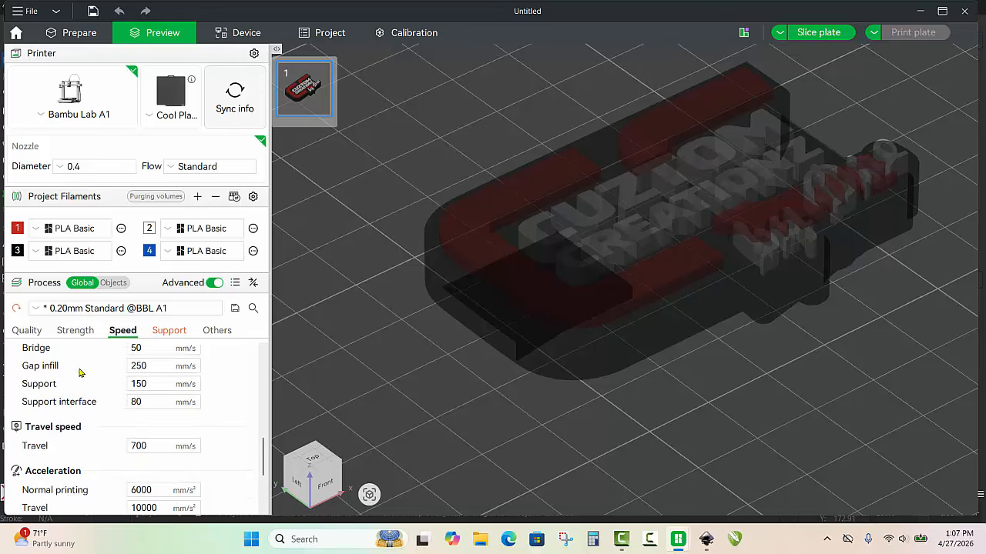
pyautogui.scroll(5, 86, 366)
pyautogui.scroll(-1, 95, 408)
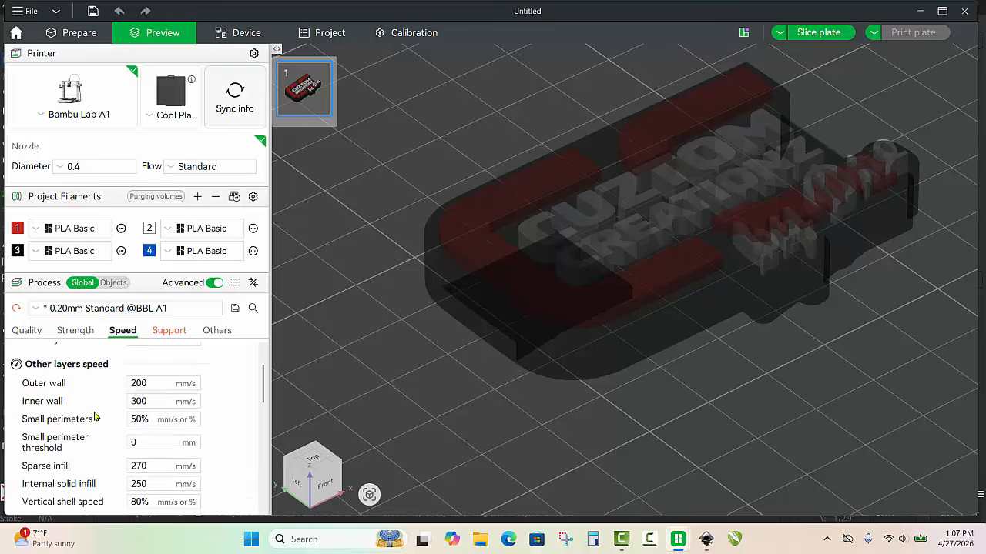
pyautogui.scroll(-5, 95, 417)
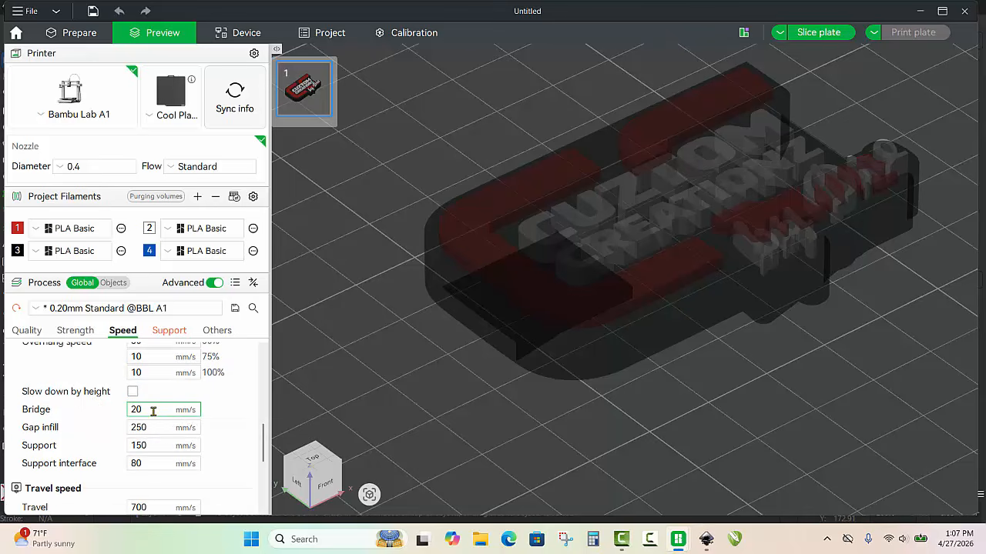
pyautogui.click(375, 395)
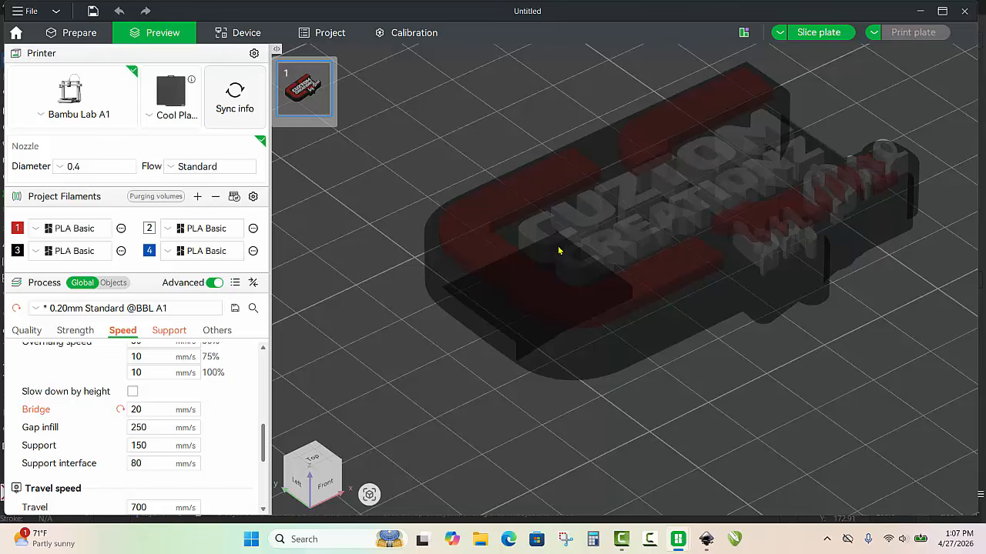
# - Reslice the plate with the slower bridge speed and dismiss the slicing notification
pyautogui.click(826, 36)
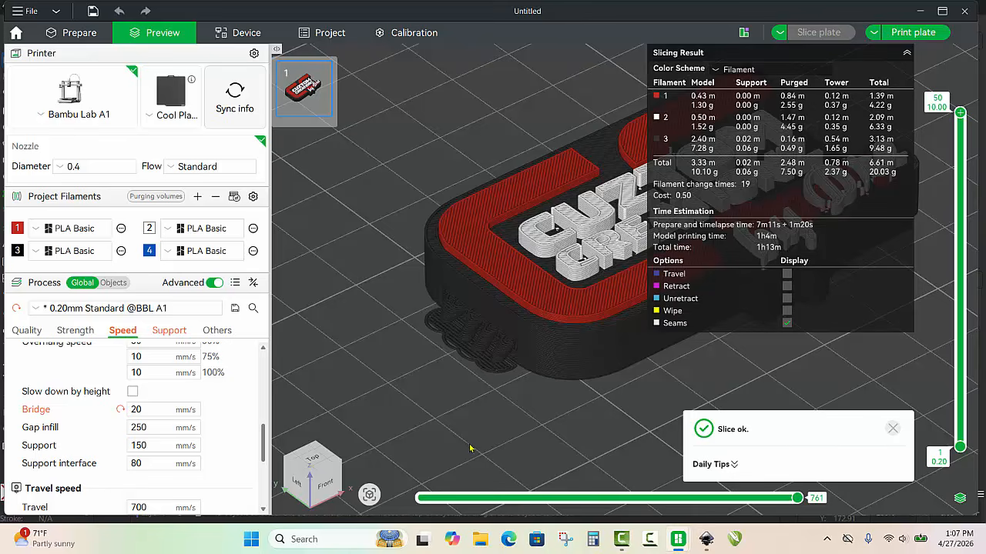
pyautogui.moveTo(471, 448)
pyautogui.mouseDown()
pyautogui.moveTo(469, 430)
pyautogui.moveTo(470, 444)
pyautogui.mouseUp()
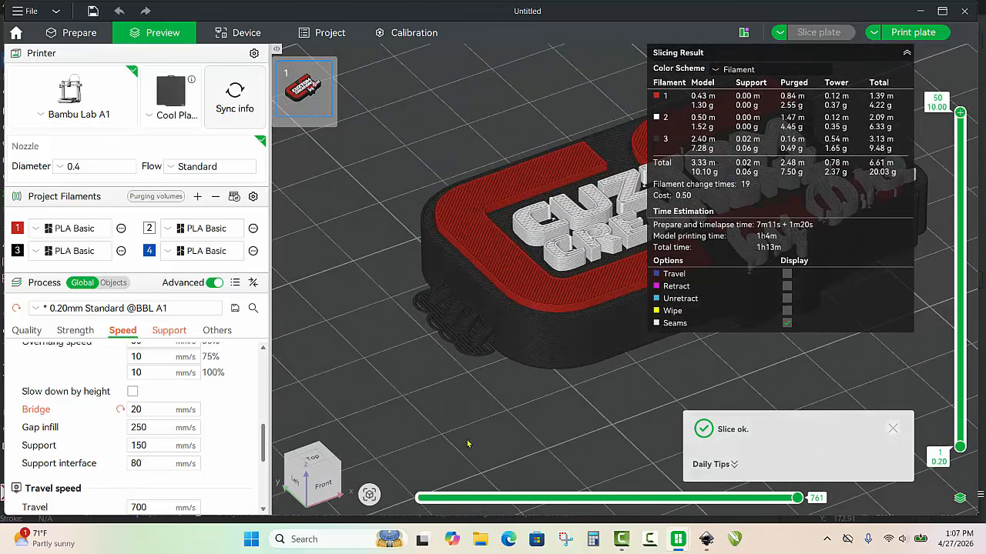
pyautogui.click(894, 432)
# - Examine the resliced logo at an angle, checking its raised lettering, red inlay and the supports at the plate's end
pyautogui.moveTo(649, 414); pyautogui.dragTo(645, 414)
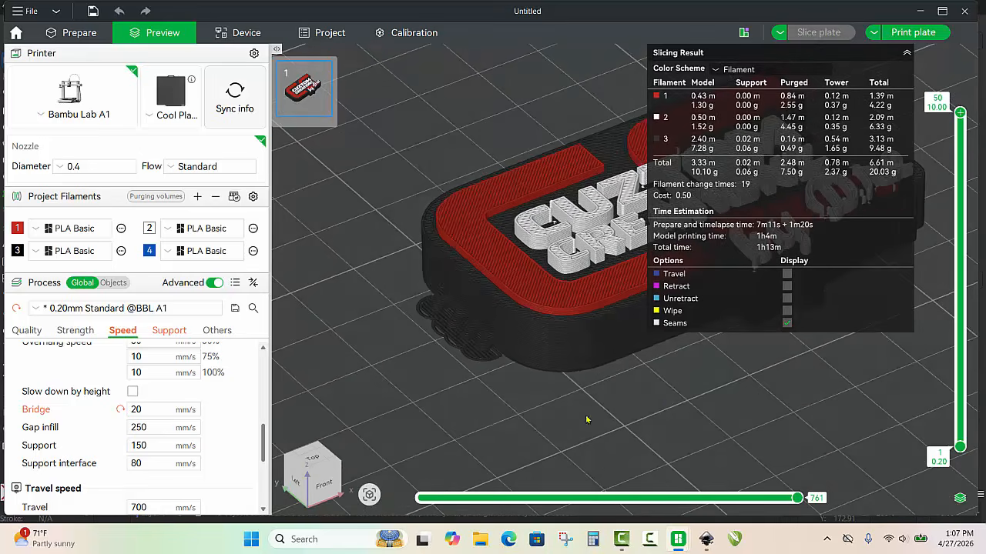
pyautogui.scroll(-5, 562, 385)
pyautogui.moveTo(606, 365); pyautogui.dragTo(469, 411, button='right')
pyautogui.scroll(-4, 469, 411)
pyautogui.scroll(8, 485, 412)
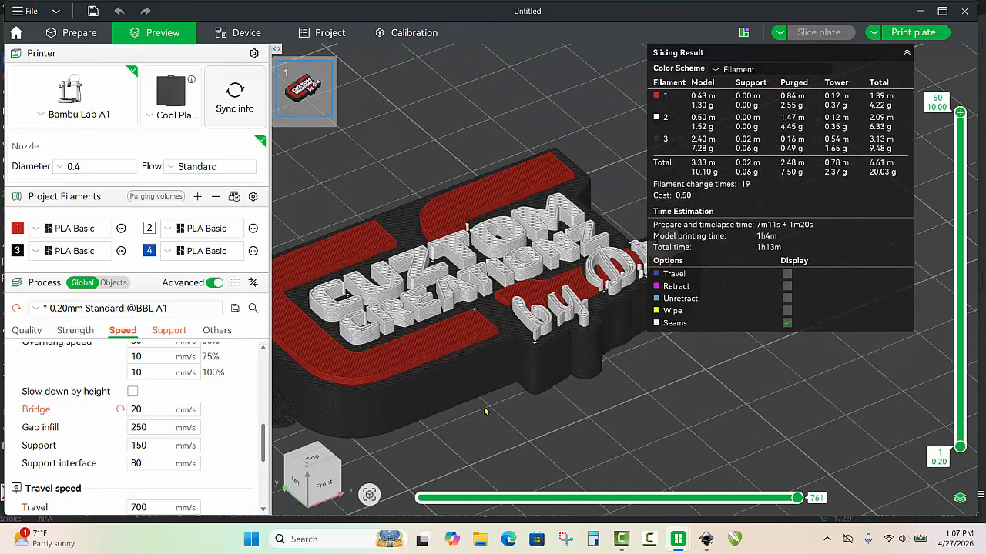
pyautogui.scroll(-2, 485, 411)
pyautogui.scroll(-1, 485, 411)
pyautogui.moveTo(482, 418)
pyautogui.mouseDown()
pyautogui.moveTo(489, 412)
pyautogui.moveTo(489, 421)
pyautogui.mouseUp()
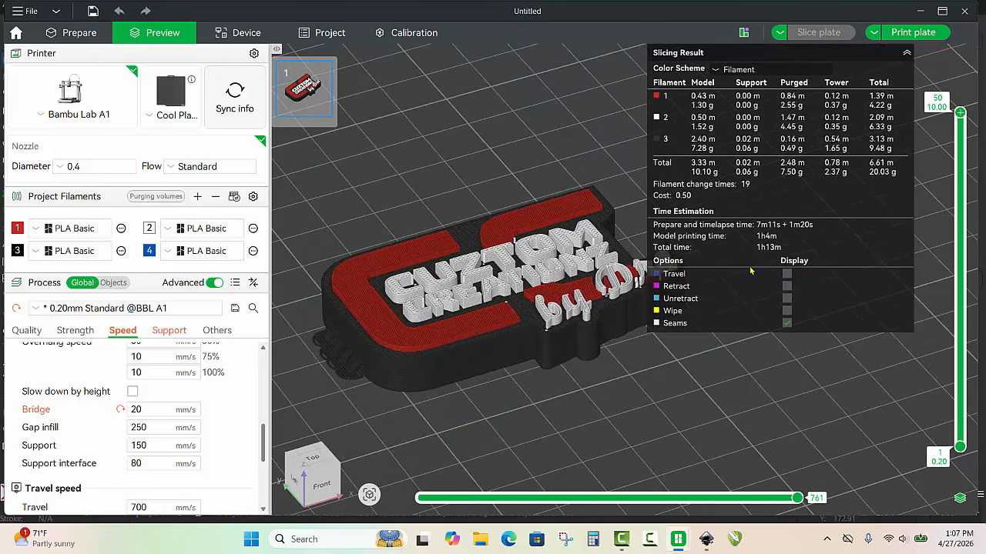
# - Examine the sliced logo's top surfaces and seams from directly above, up close and from a tilted overview
pyautogui.moveTo(531, 376); pyautogui.dragTo(509, 412)
pyautogui.moveTo(541, 128); pyautogui.dragTo(489, 153, button='right')
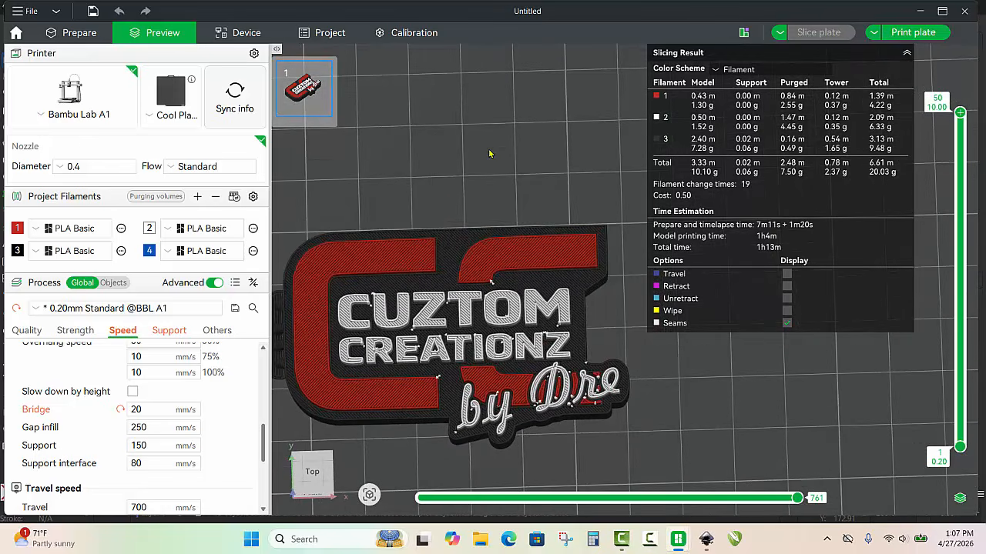
pyautogui.scroll(5, 476, 419)
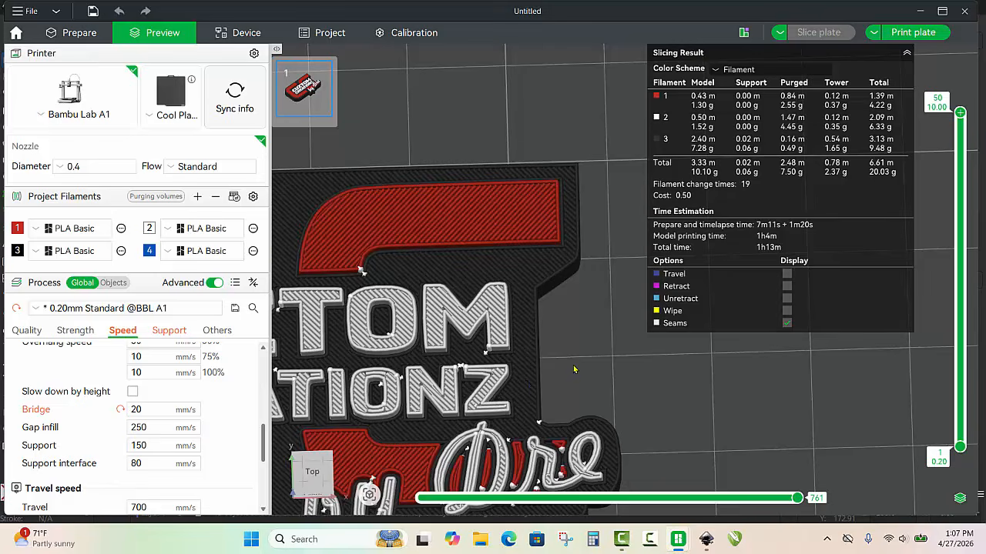
pyautogui.scroll(-5, 573, 370)
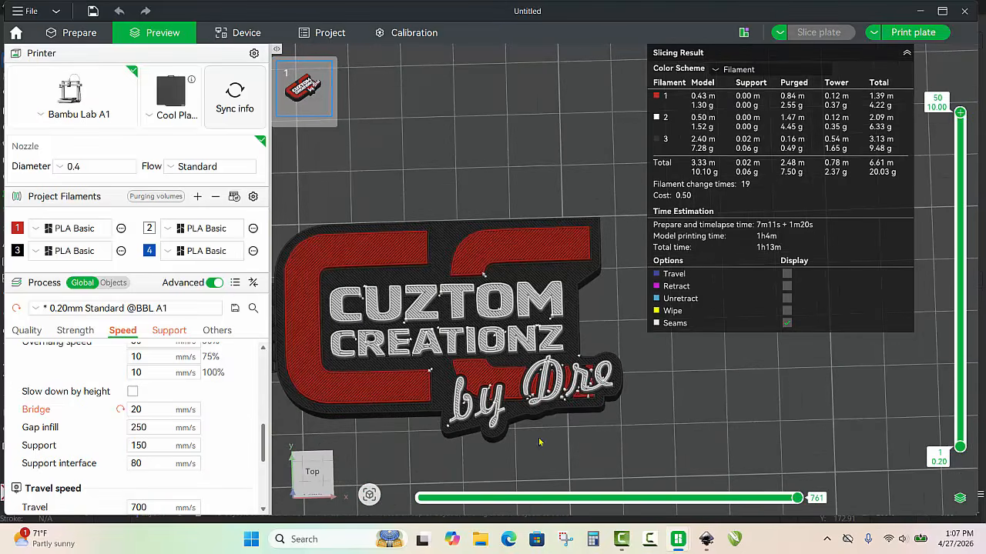
pyautogui.moveTo(528, 453); pyautogui.dragTo(539, 438)
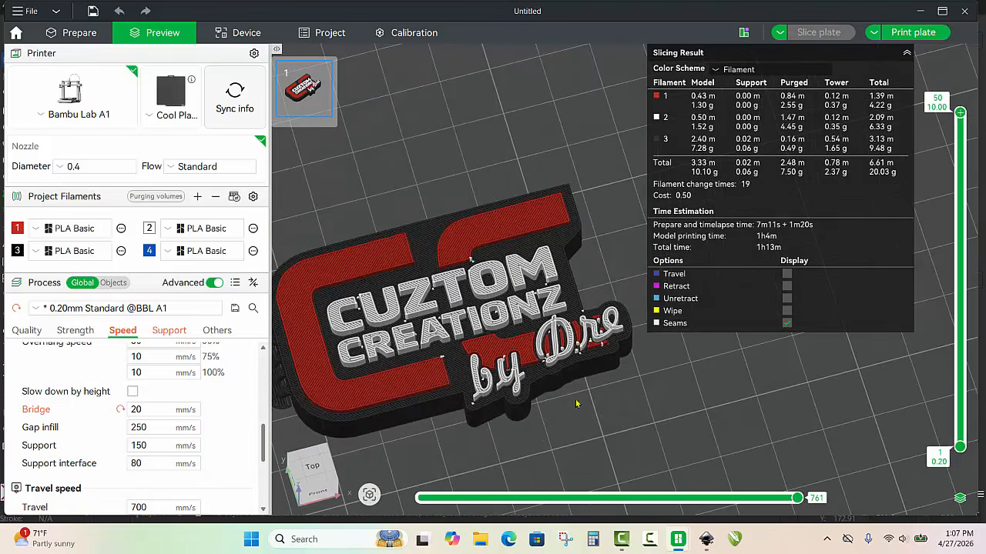
pyautogui.scroll(-4, 548, 378)
pyautogui.scroll(2, 547, 378)
pyautogui.moveTo(375, 424); pyautogui.dragTo(427, 384, button='right')
pyautogui.moveTo(528, 405); pyautogui.dragTo(542, 392)
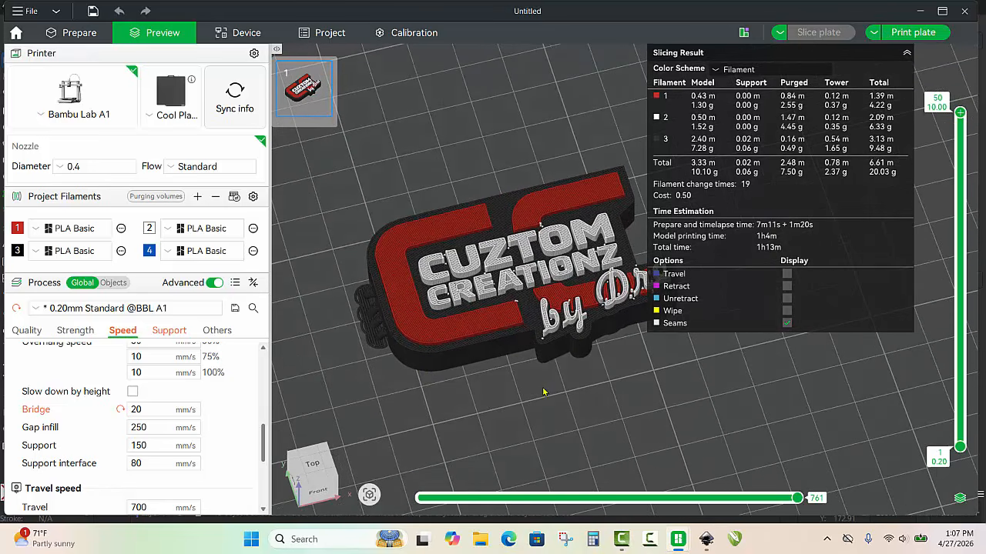